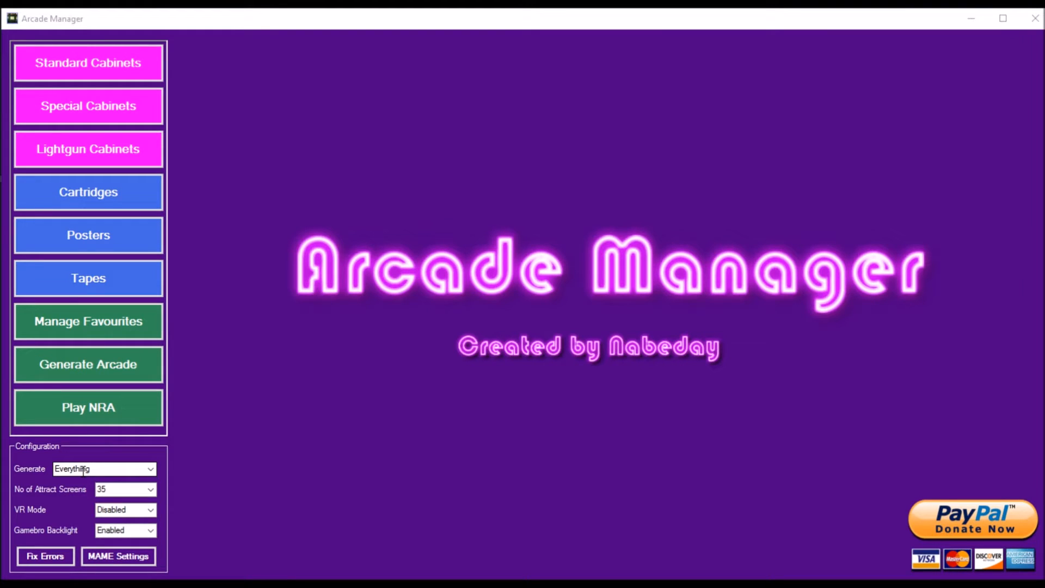
Step: Examine the configuration choices for Generate, No of Attract Screens, VR Mode and Gamebro Backlight, plus the MAME Settings
click(151, 469)
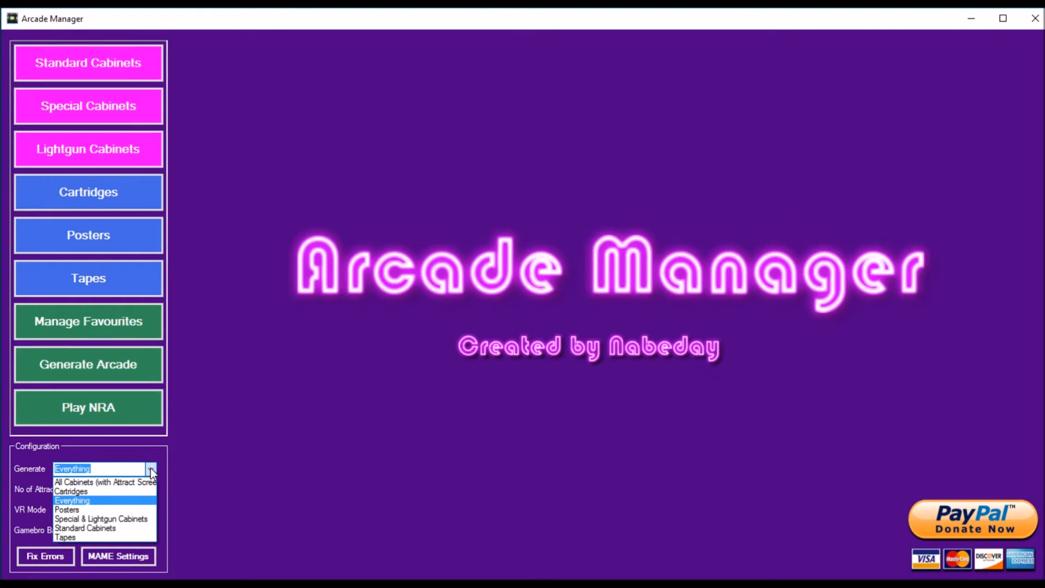
click(201, 447)
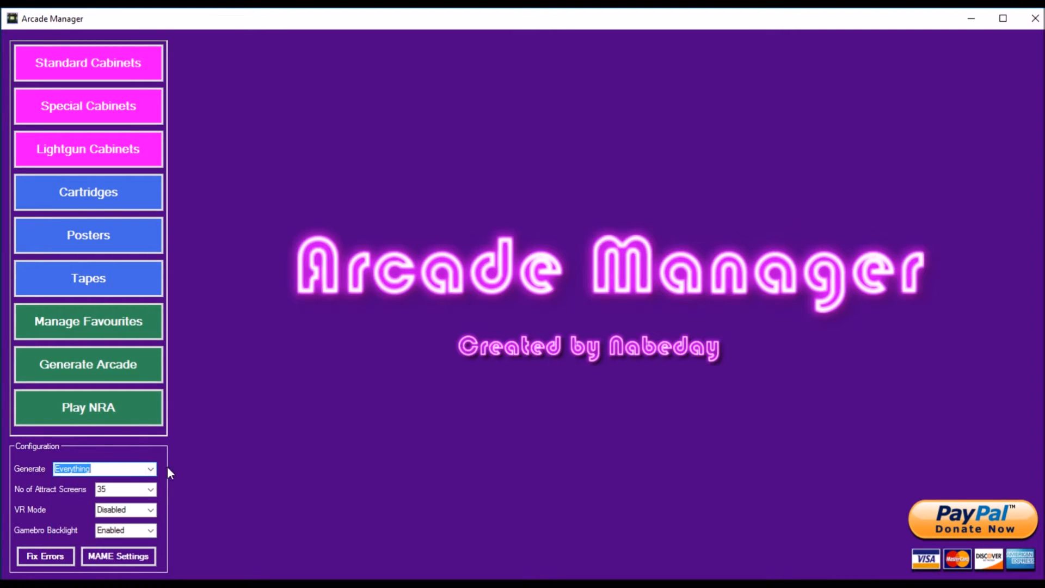
click(152, 491)
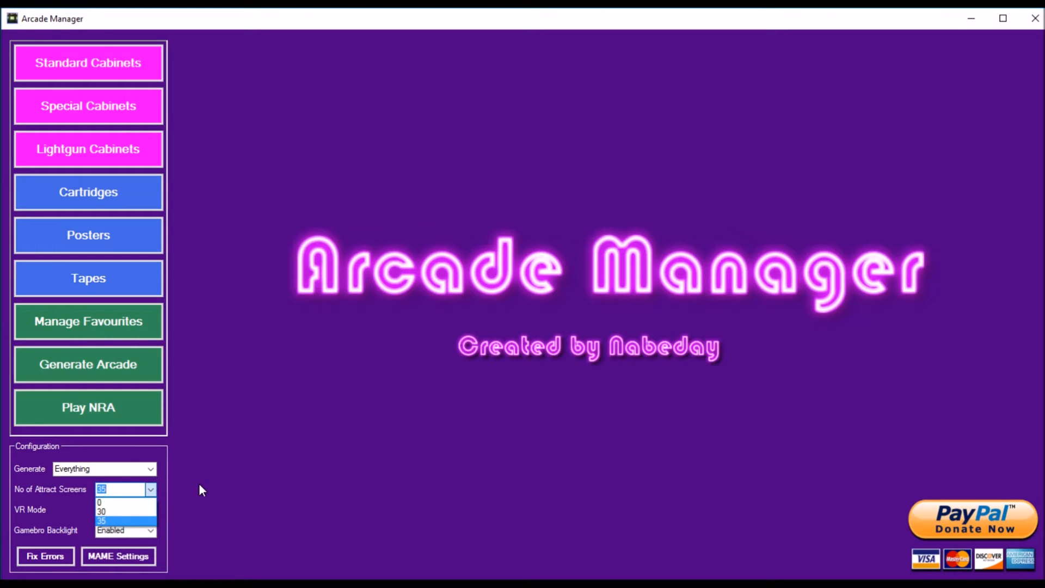
click(151, 489)
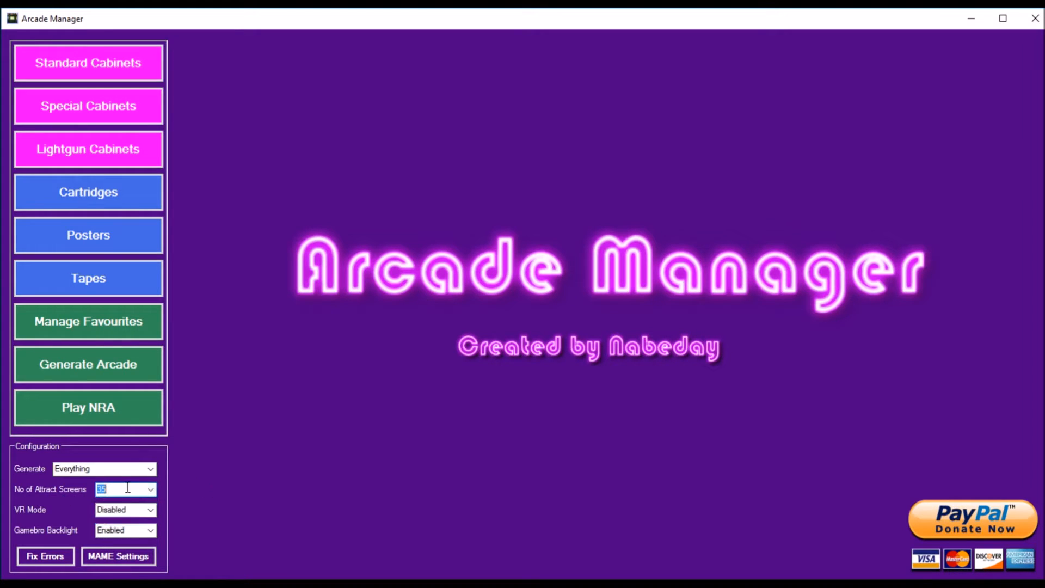
click(127, 488)
click(151, 512)
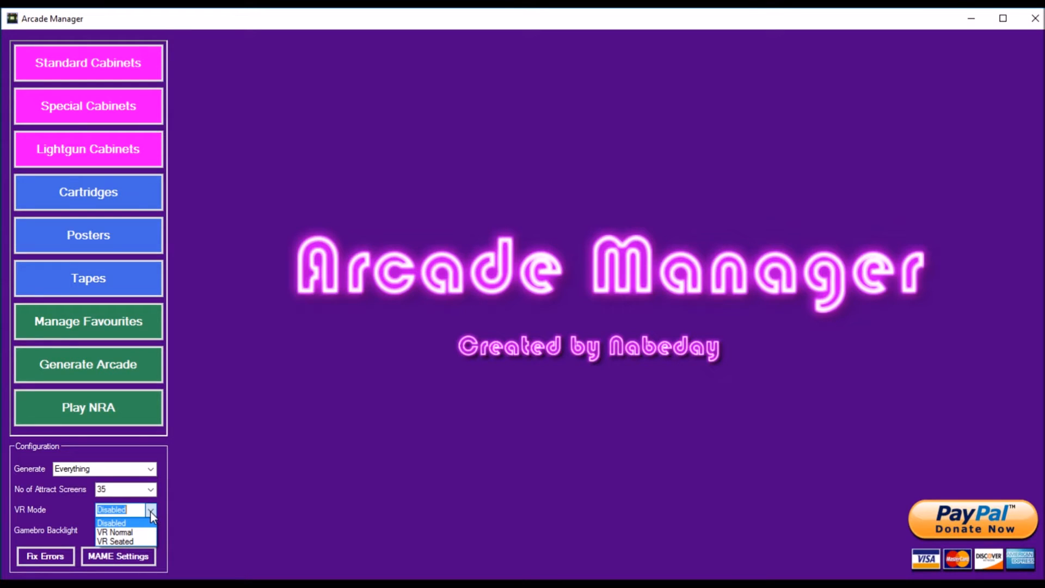
click(206, 507)
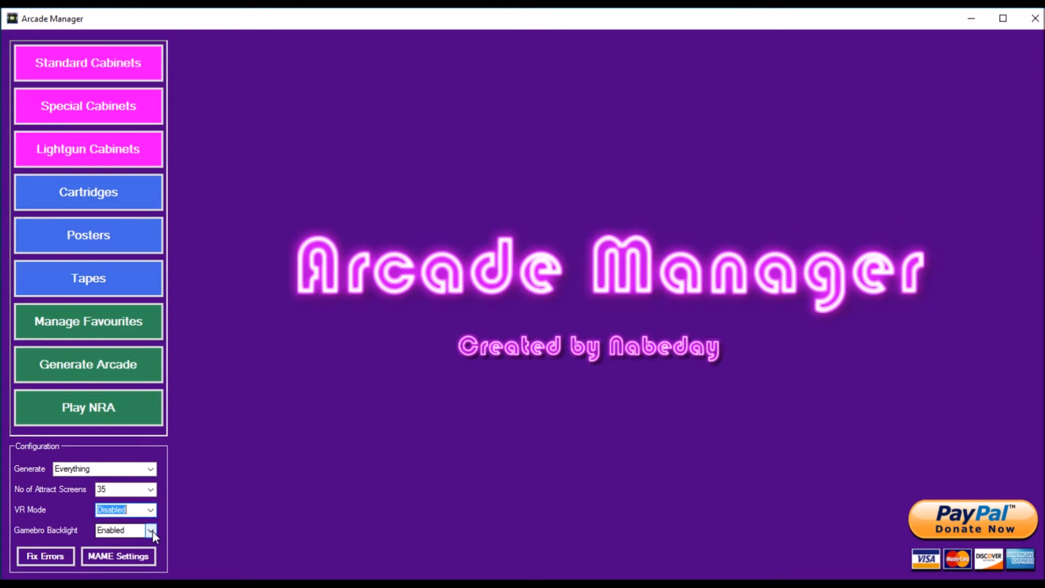
click(152, 531)
click(217, 525)
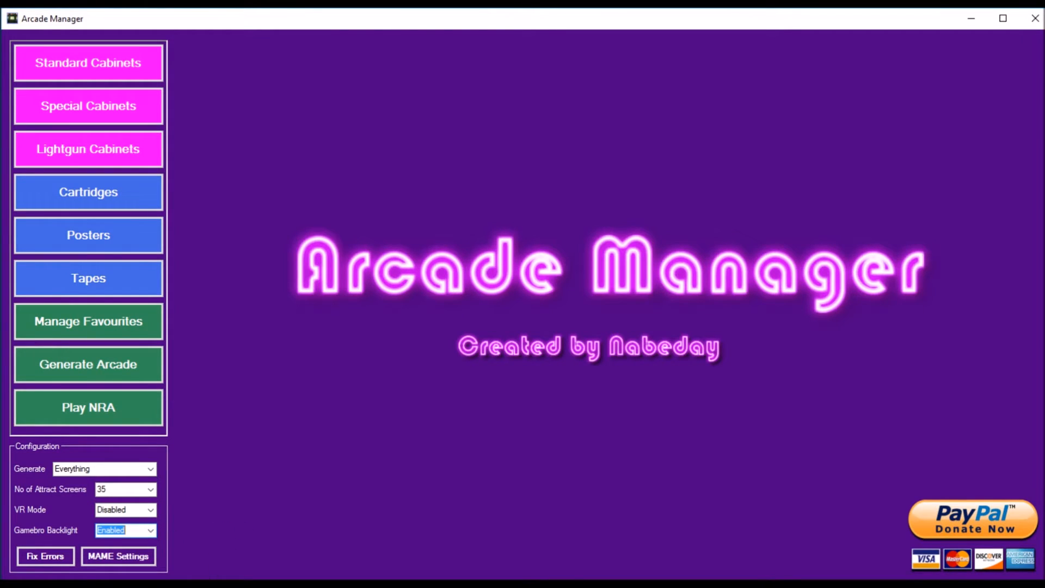
click(132, 554)
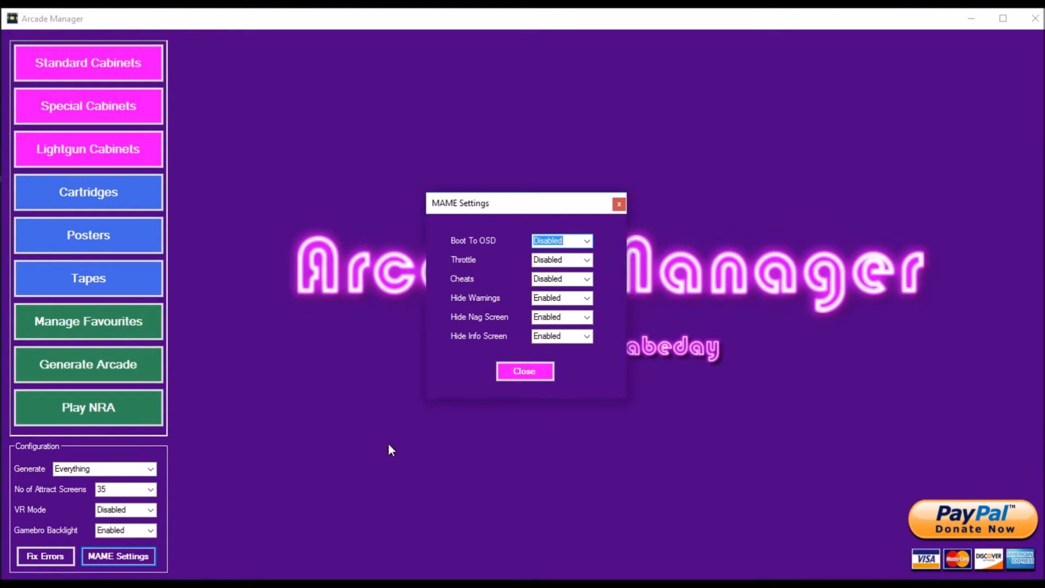
click(524, 373)
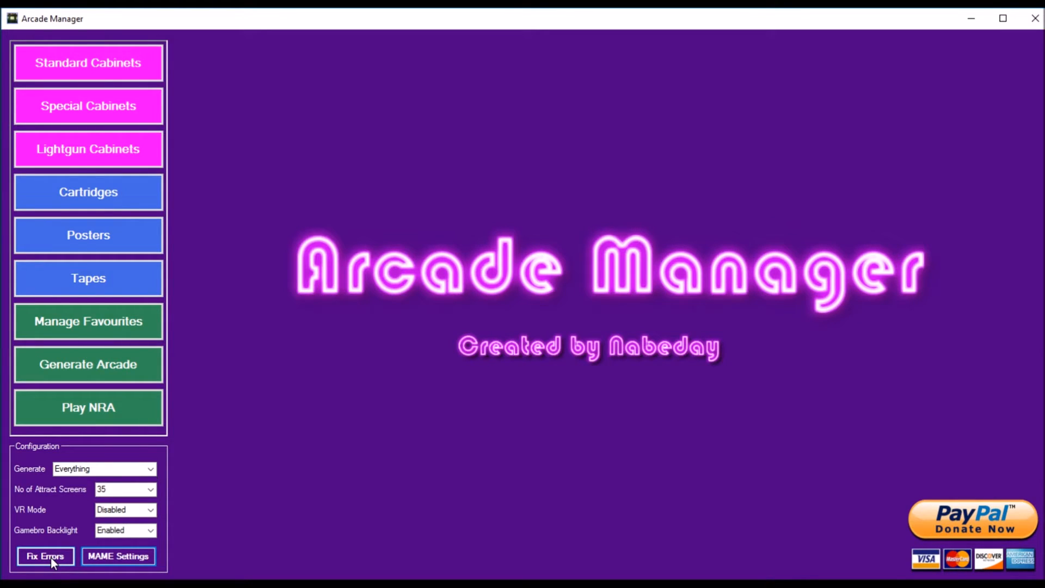
Step: Open the standard cabinets list and browse the ROM files available for the simpsons2p.zip game entry
click(116, 66)
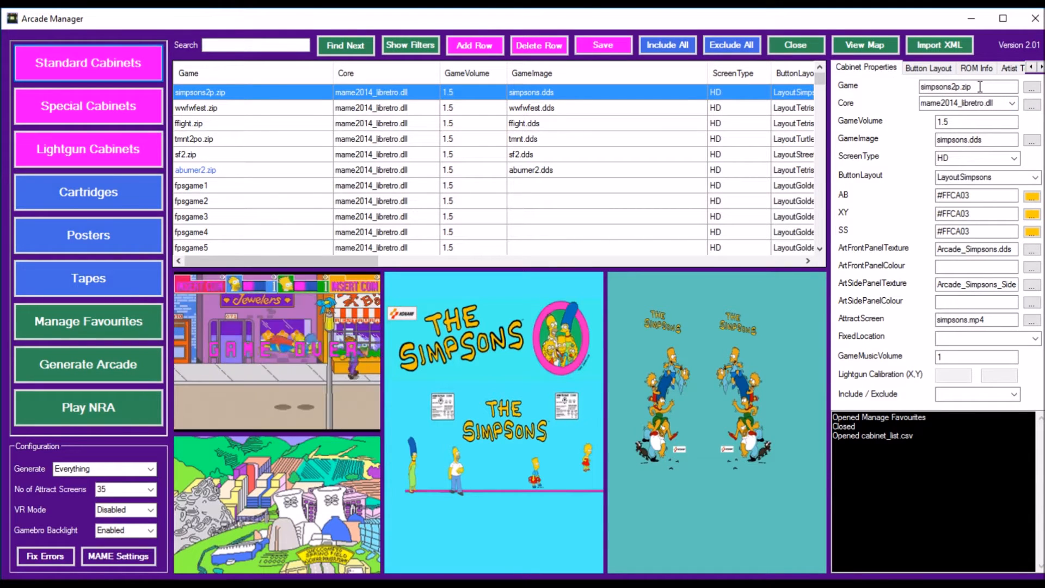
click(1032, 88)
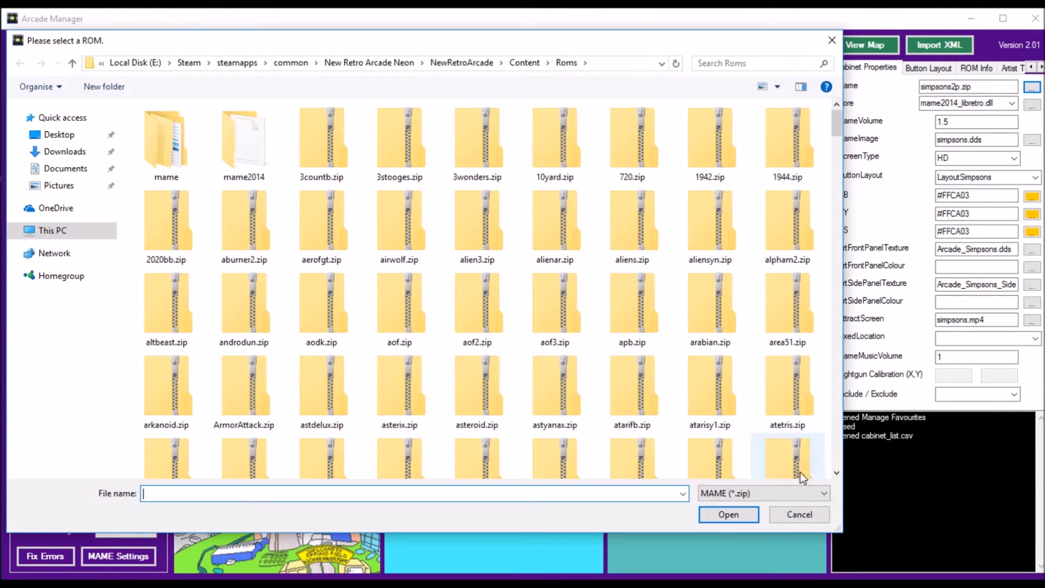
click(811, 515)
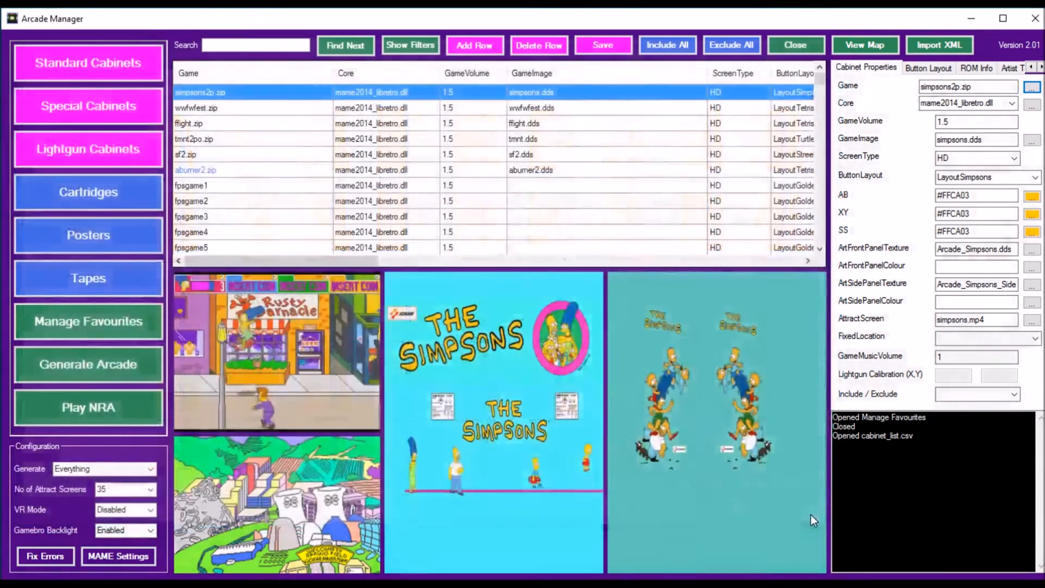
Step: Examine the emulator cores available for simpsons2p.zip, including the files in the Emulators folder, and check its GameVolume
click(1013, 104)
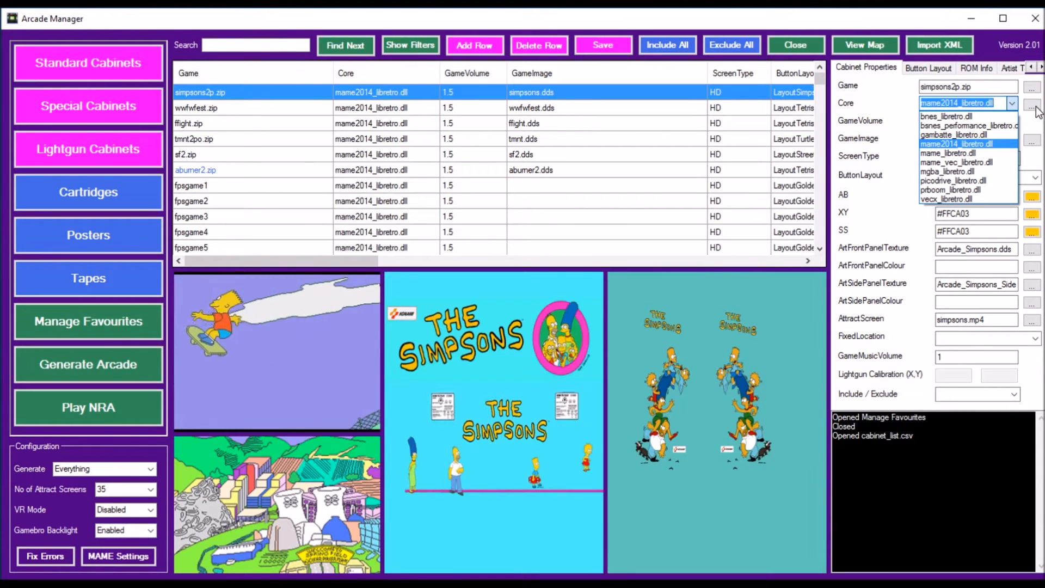
click(1036, 108)
click(1032, 106)
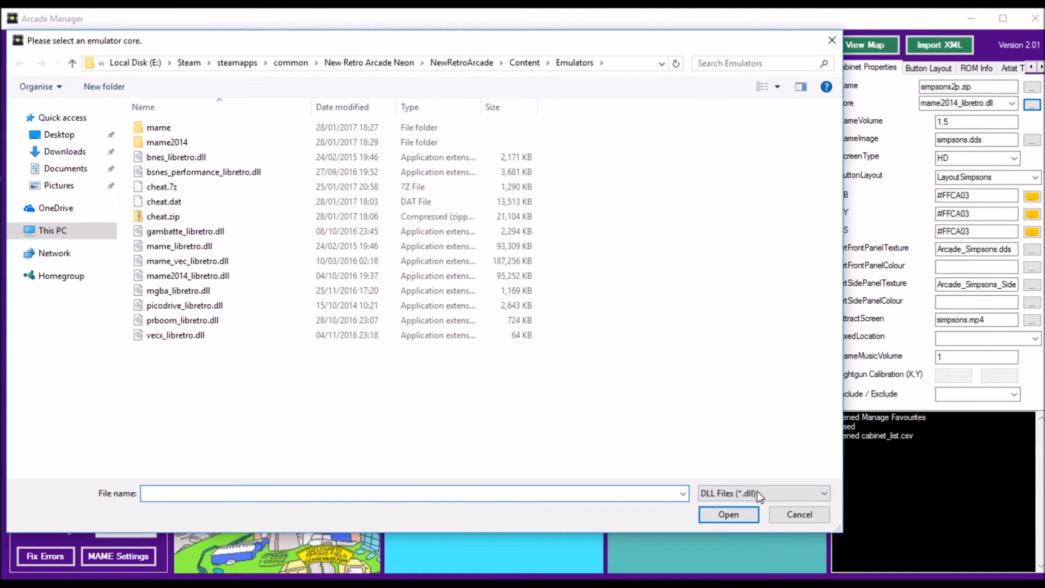
click(796, 515)
click(960, 121)
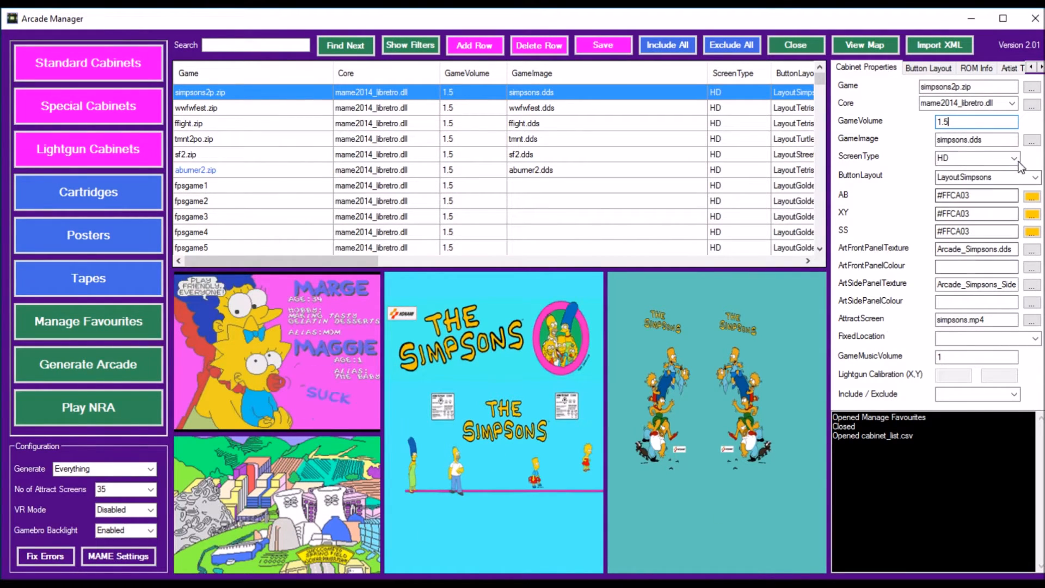
Step: Change the game image of simpsons2p.zip to aliensyn.dds and set it back to simpsons.dds
click(1033, 142)
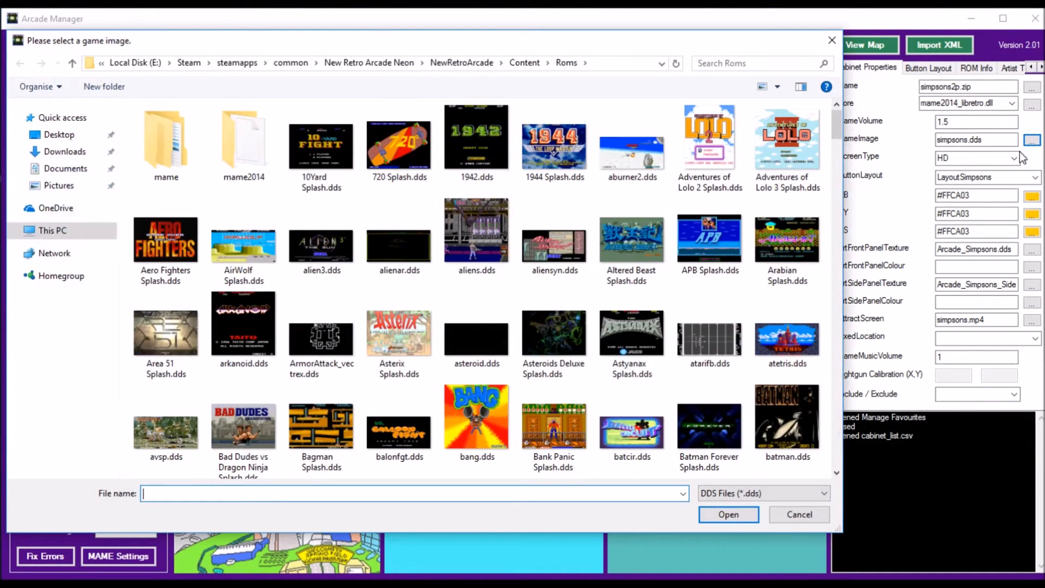
double_click(550, 254)
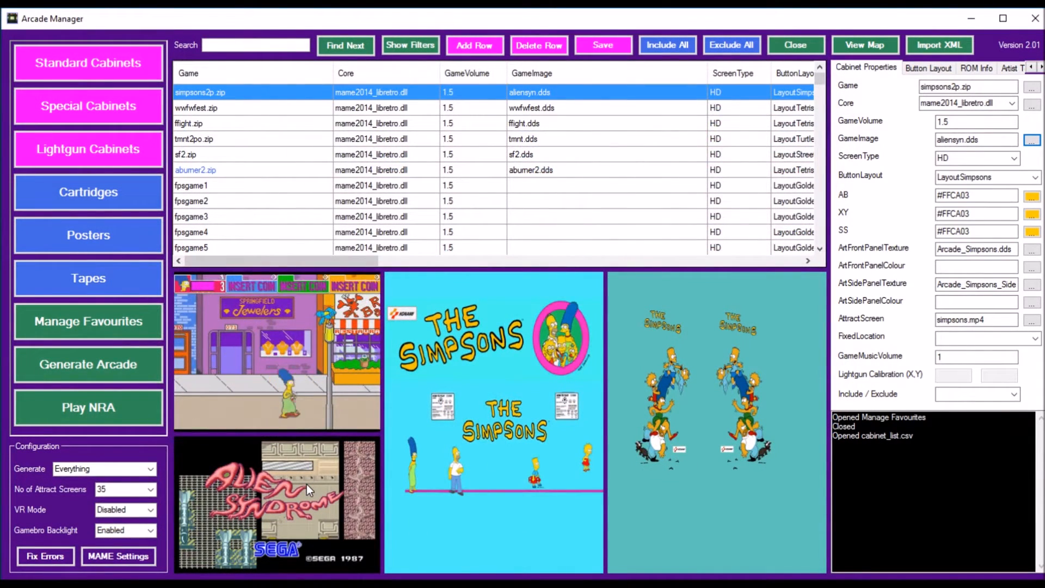
click(1032, 140)
scroll(844, 163, down, 1)
drag(837, 166, 834, 353)
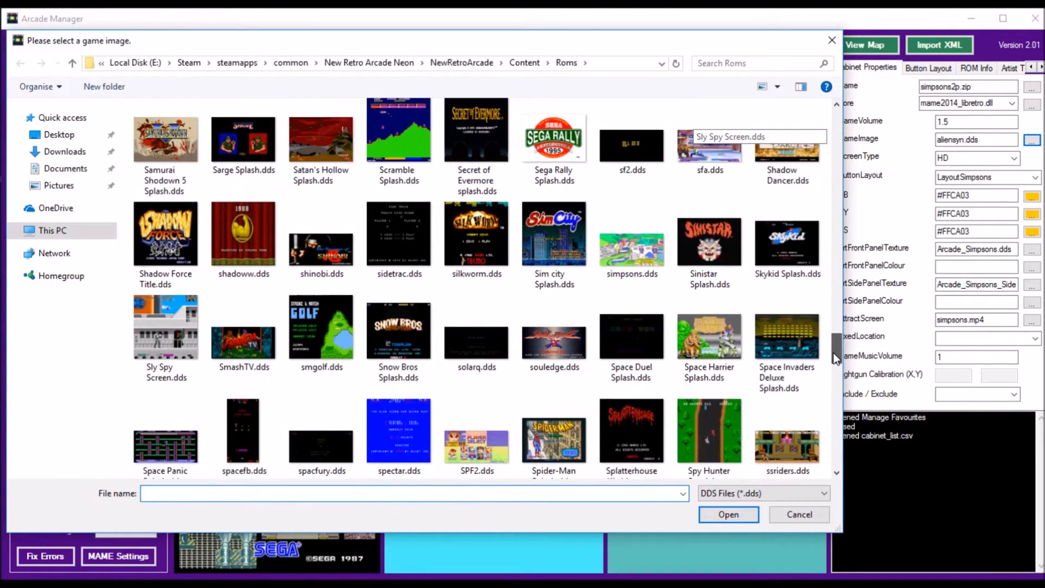
double_click(649, 250)
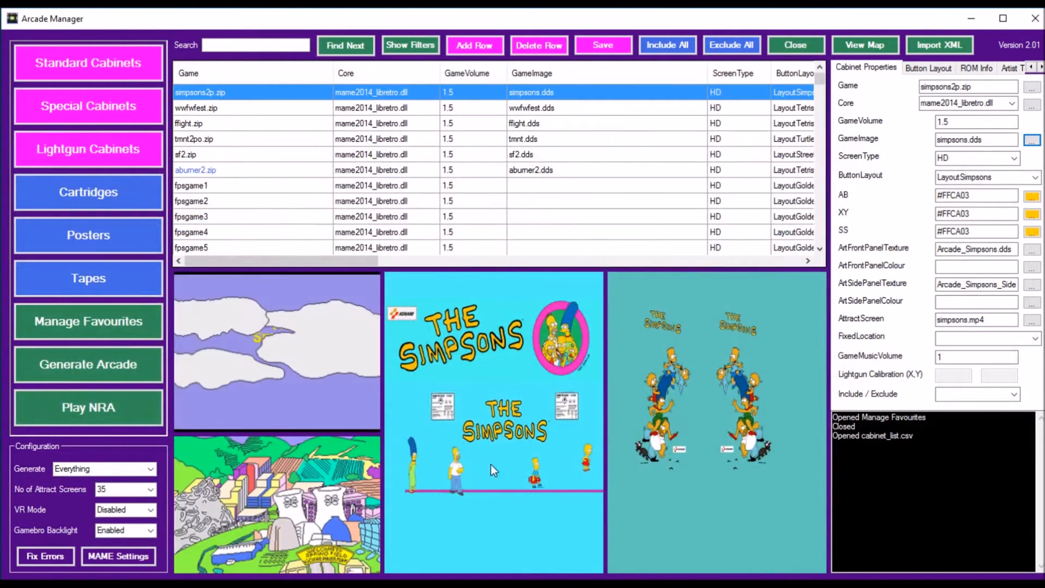
Step: Examine the available ScreenType and ButtonLayout options for the simpsons2p.zip cabinet
click(1015, 158)
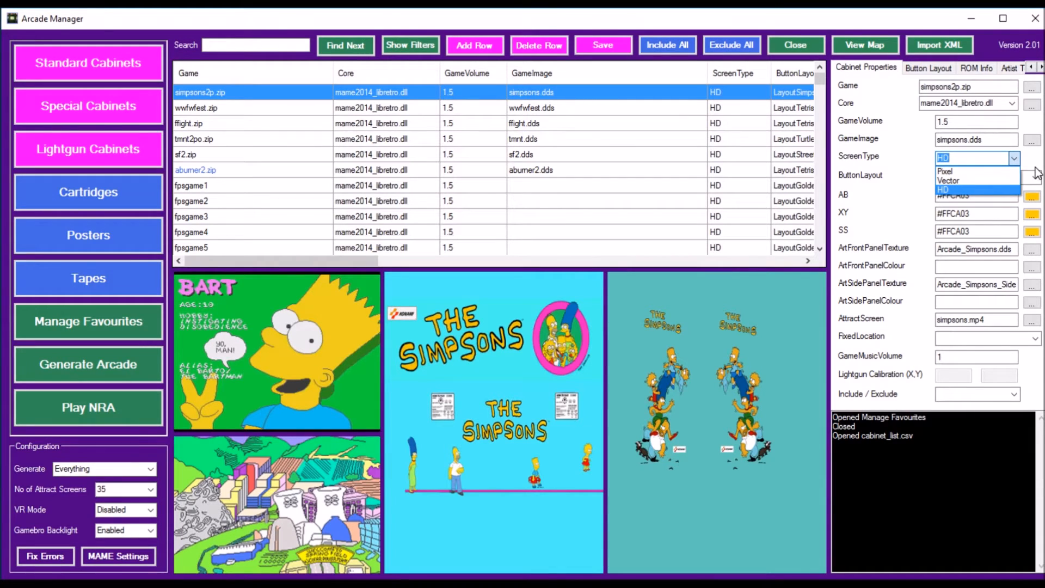
click(1028, 162)
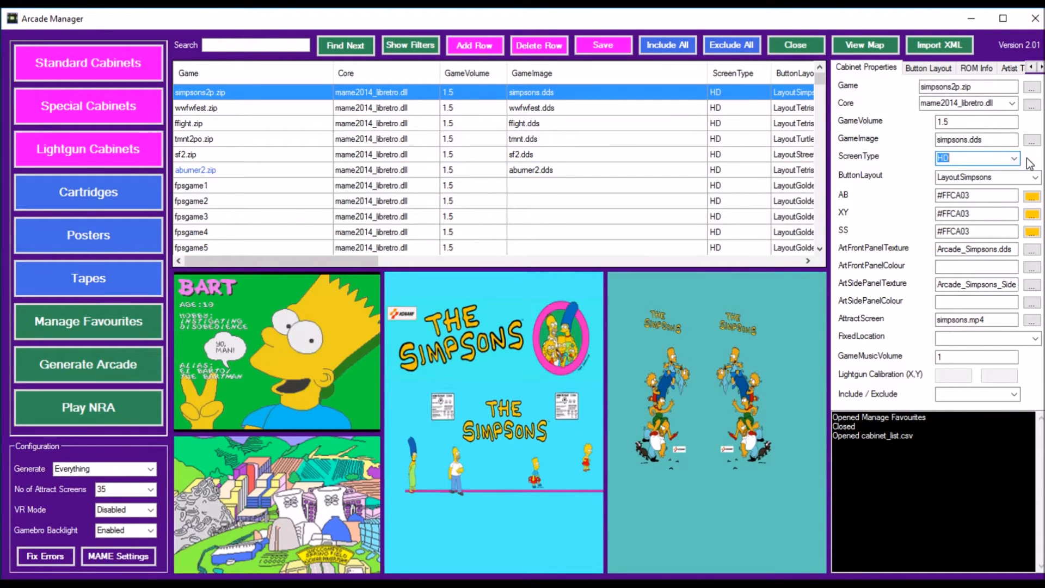
click(963, 157)
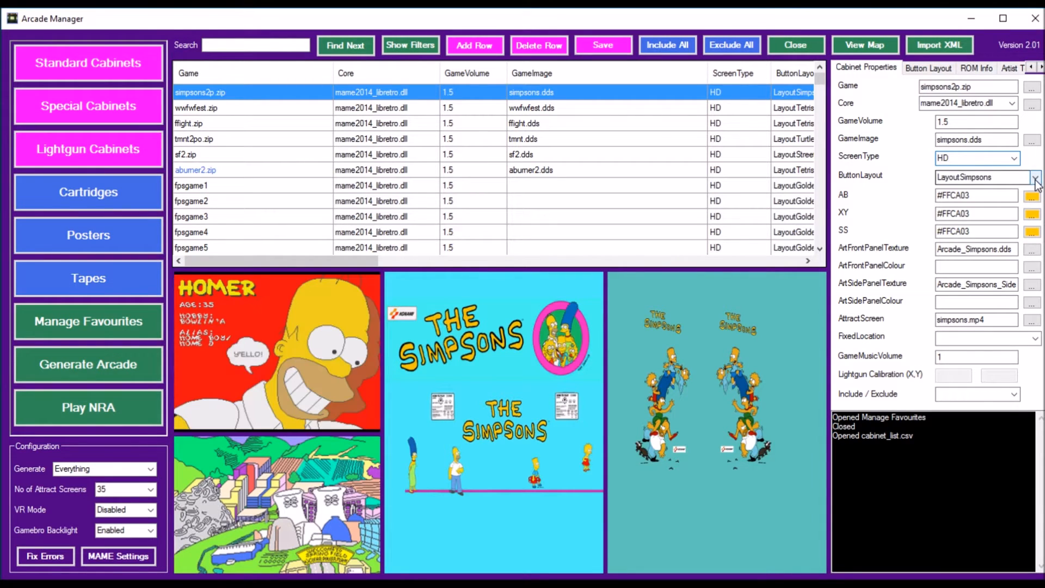
click(1035, 178)
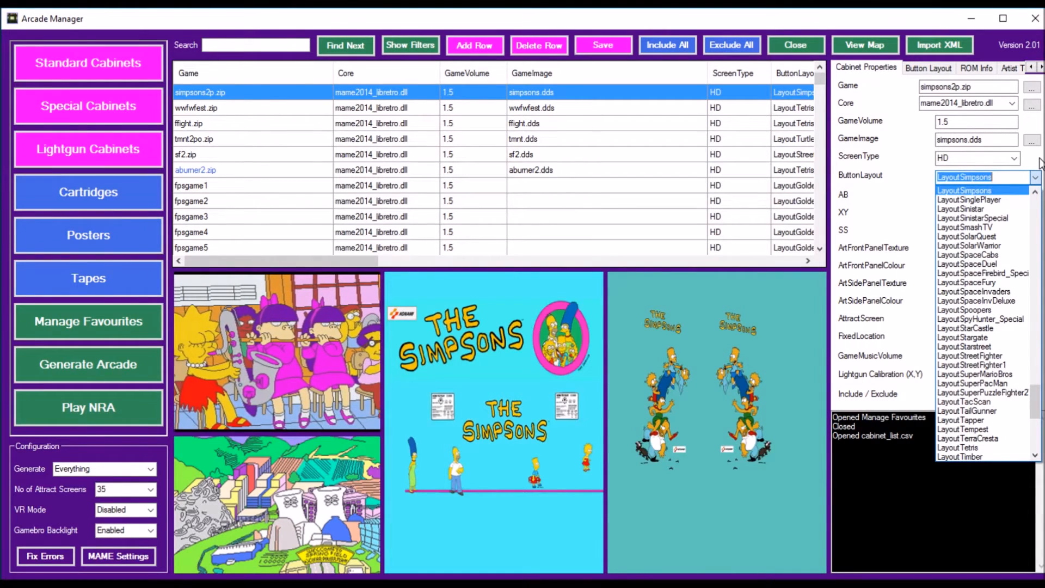
click(1040, 158)
click(998, 178)
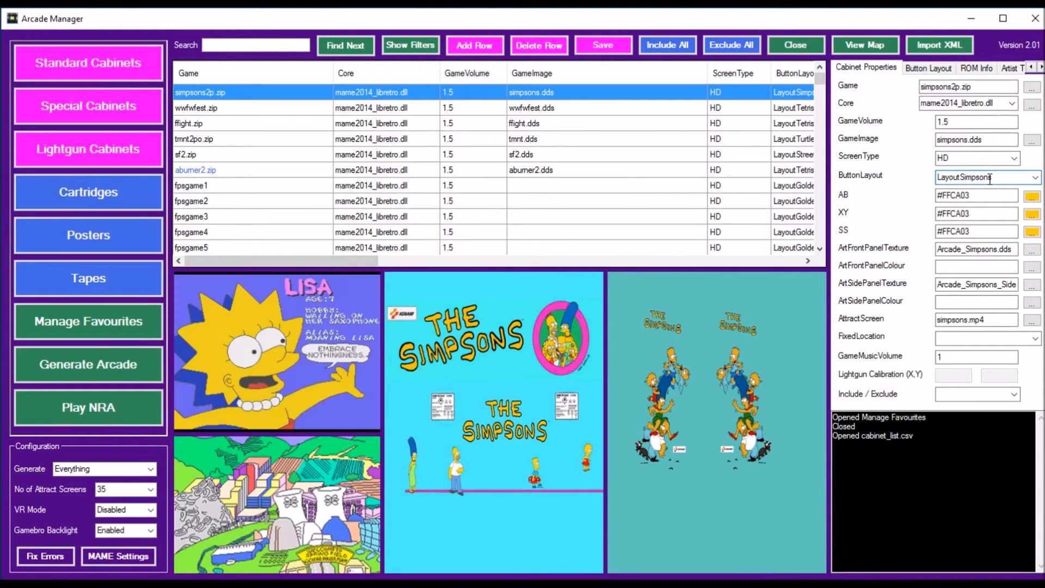
Step: Set the AB button colour of the simpsons2p.zip cabinet to red (#FF0000)
click(964, 197)
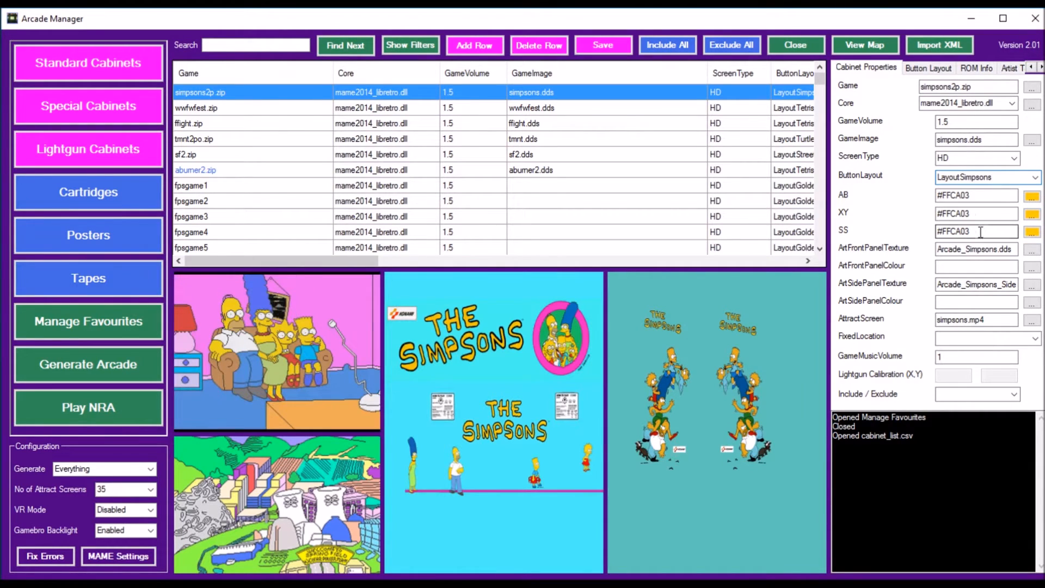
click(1032, 198)
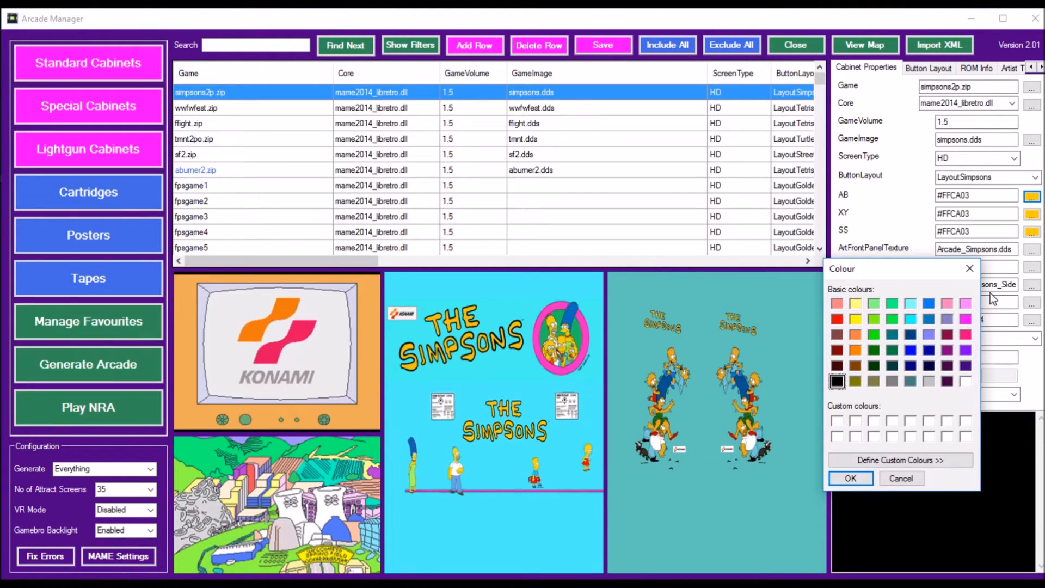
click(838, 320)
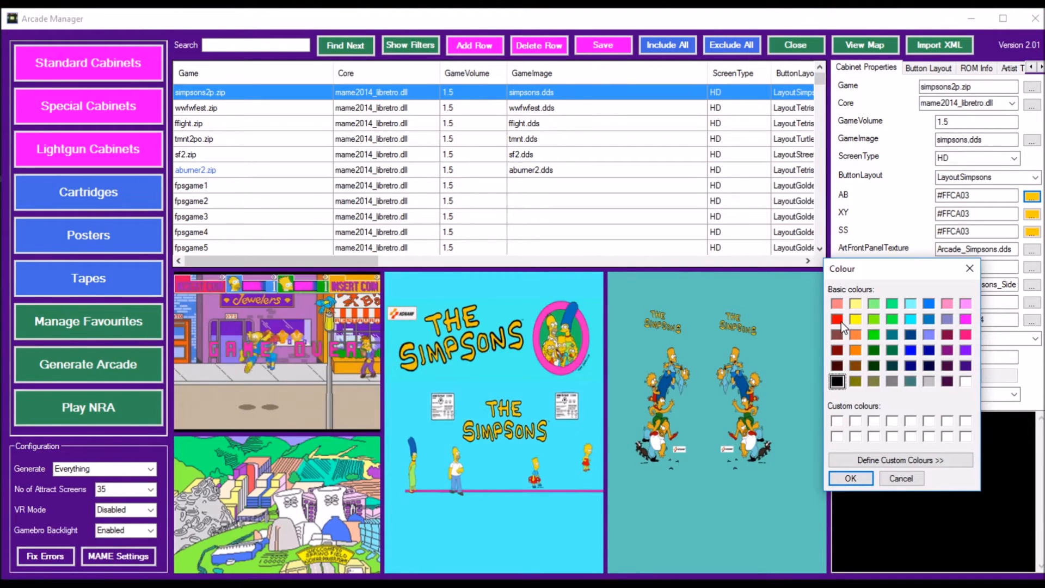
click(860, 476)
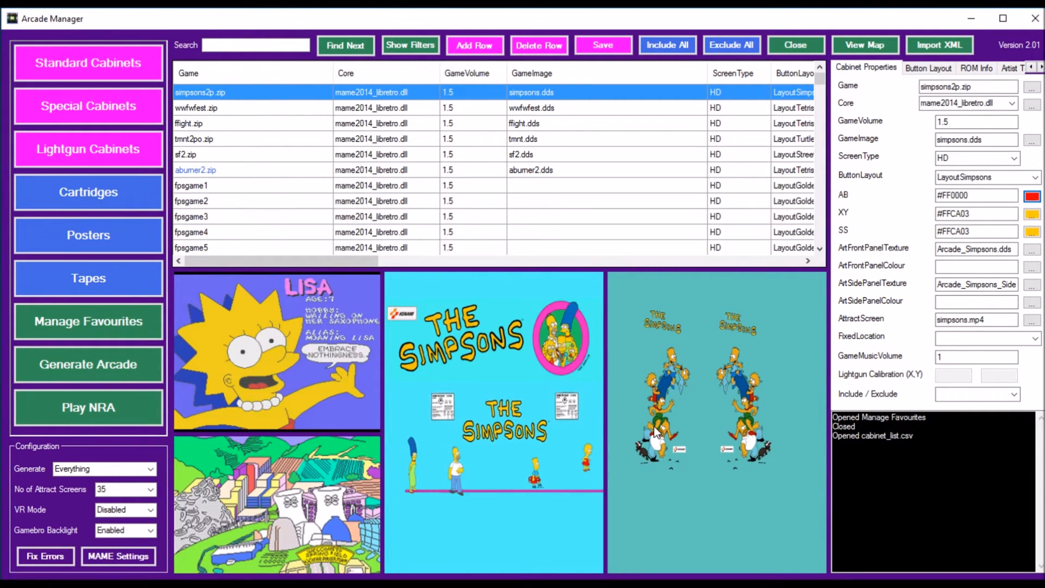
Step: Examine the side panel artwork files, the attract screen file name and the FixedLocation options for the simpsons2p.zip cabinet
click(1030, 286)
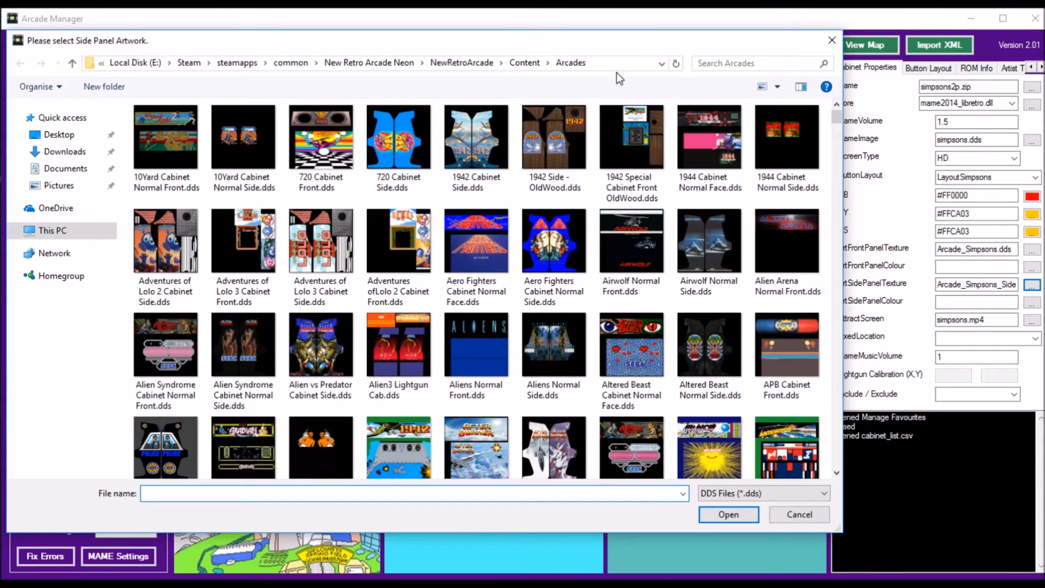
click(818, 514)
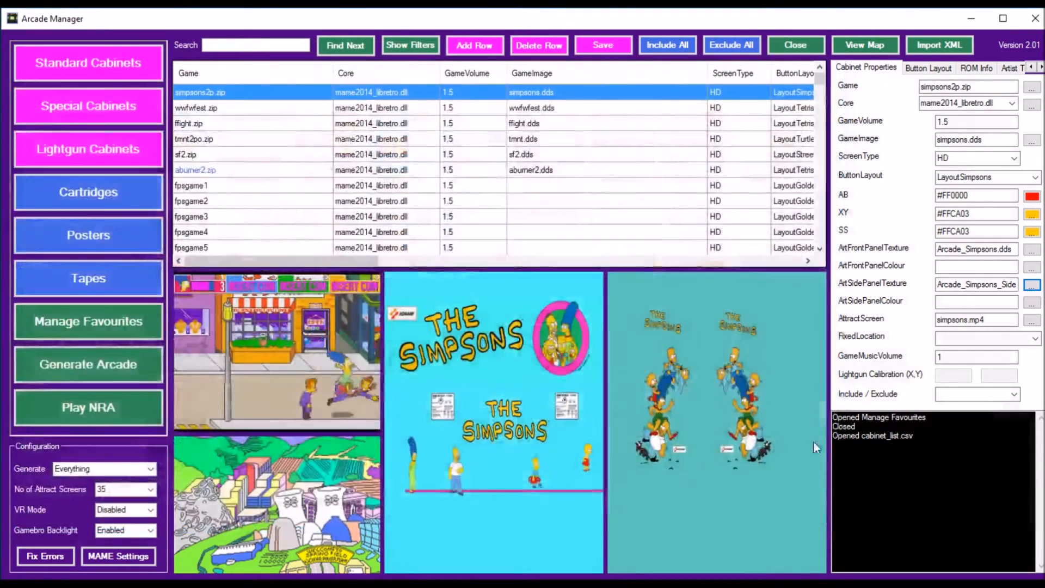
click(993, 320)
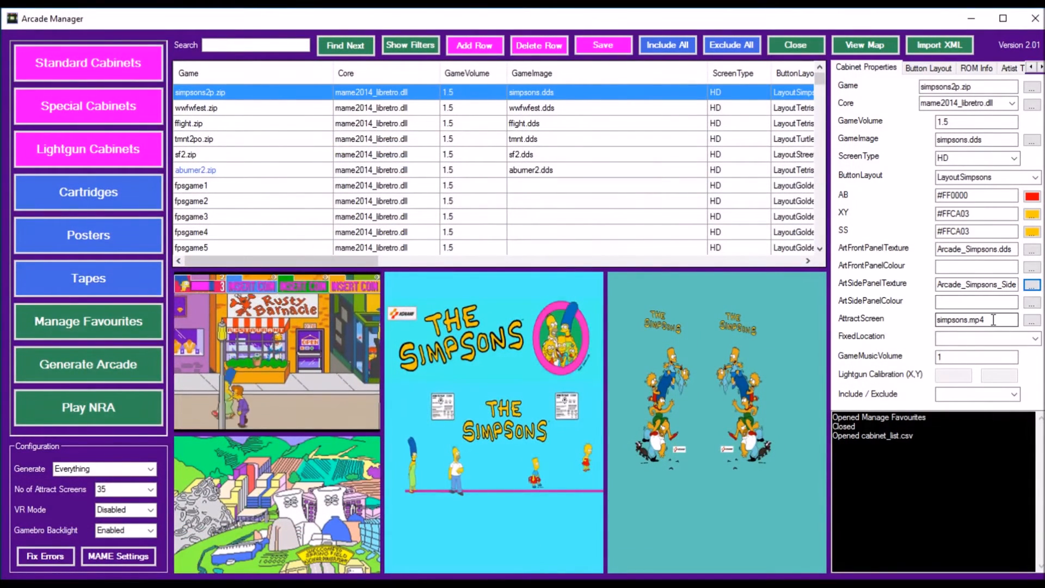
drag(993, 320, 943, 321)
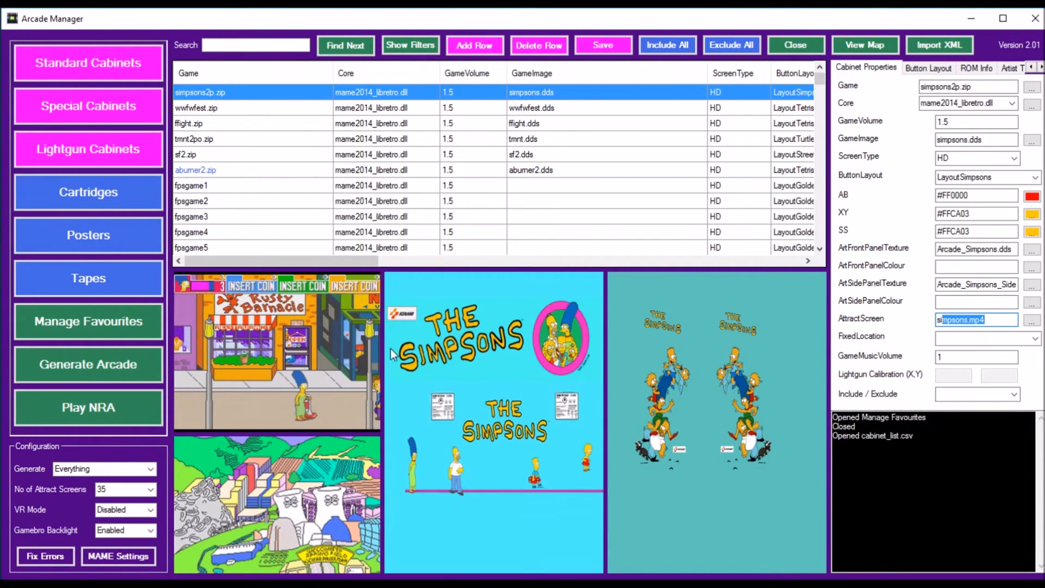
click(994, 320)
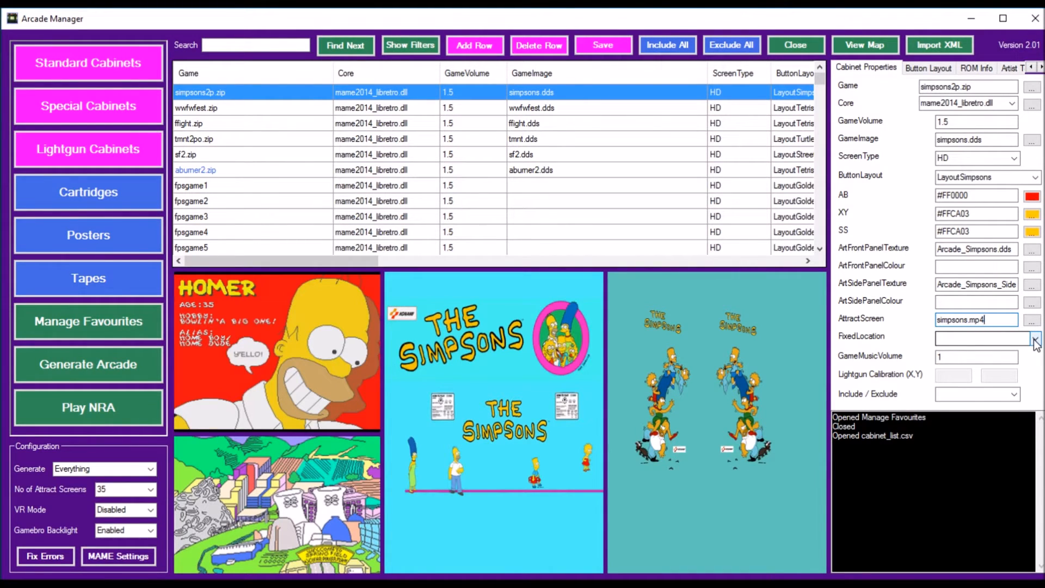
click(1036, 338)
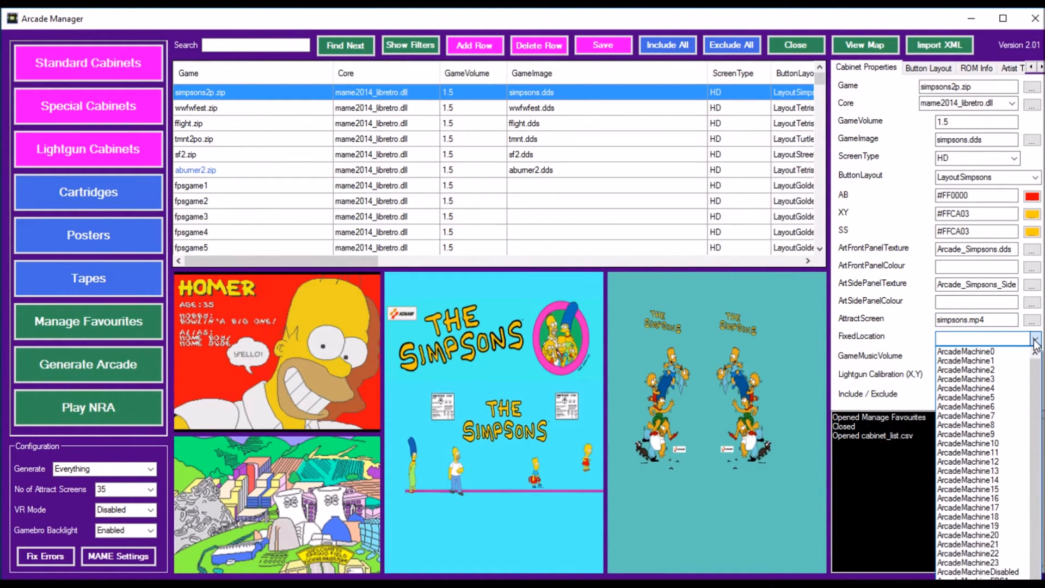
click(1036, 339)
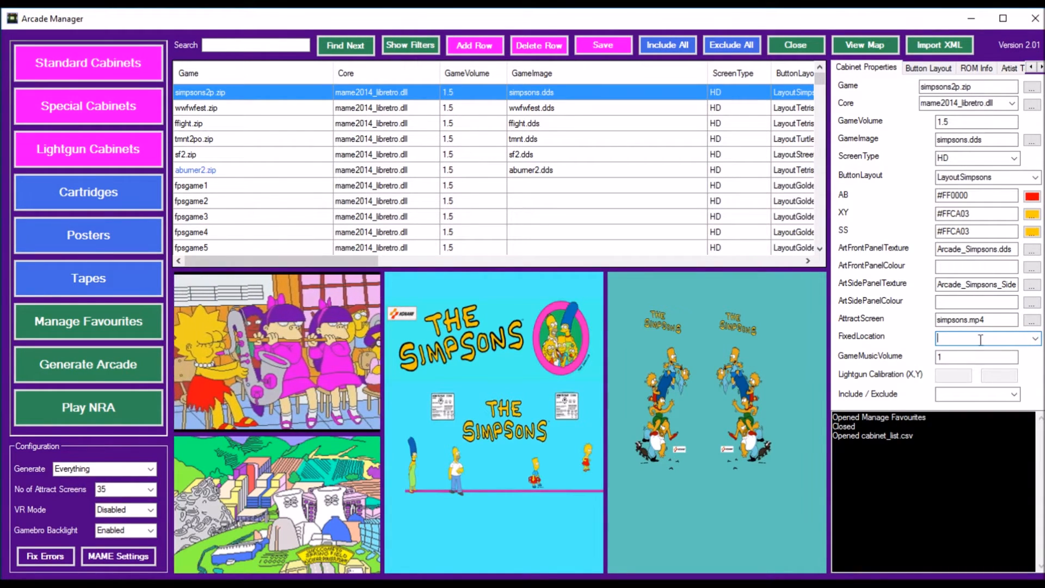
Step: Set the FixedLocation of the simpsons2p.zip cabinet to ArcadeMachine0
click(1035, 340)
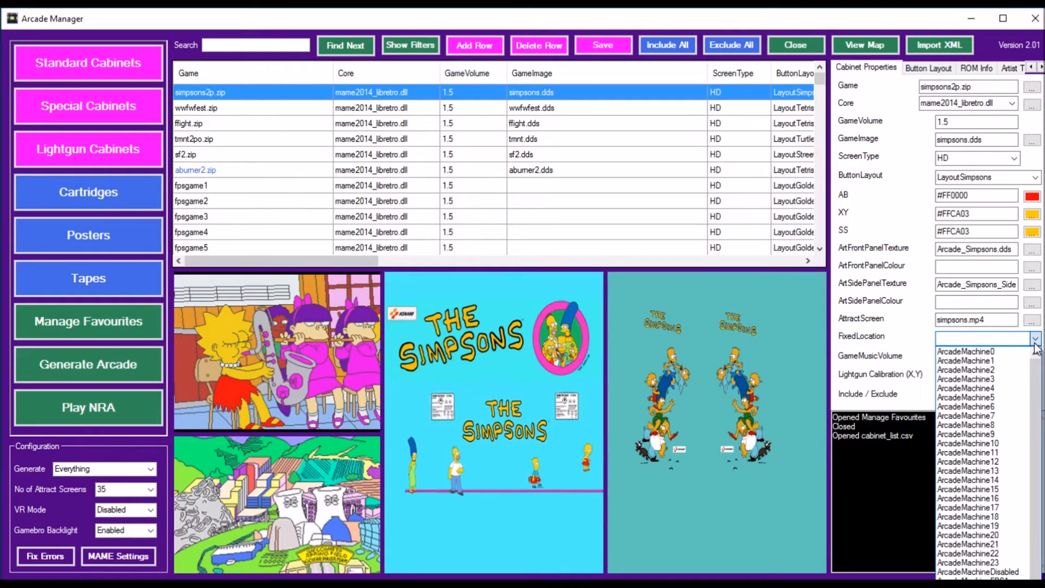
click(999, 351)
click(999, 342)
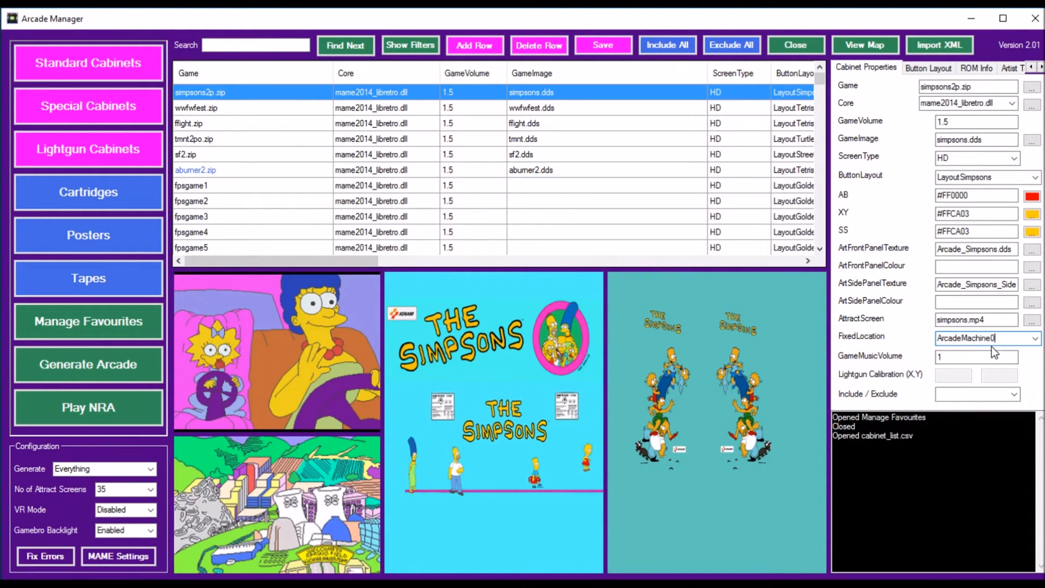
Step: Display the Neon Map, assign the simpsons2p.zip cabinet to fixed location ArcadeMachine14, and return to the artwork images
click(870, 44)
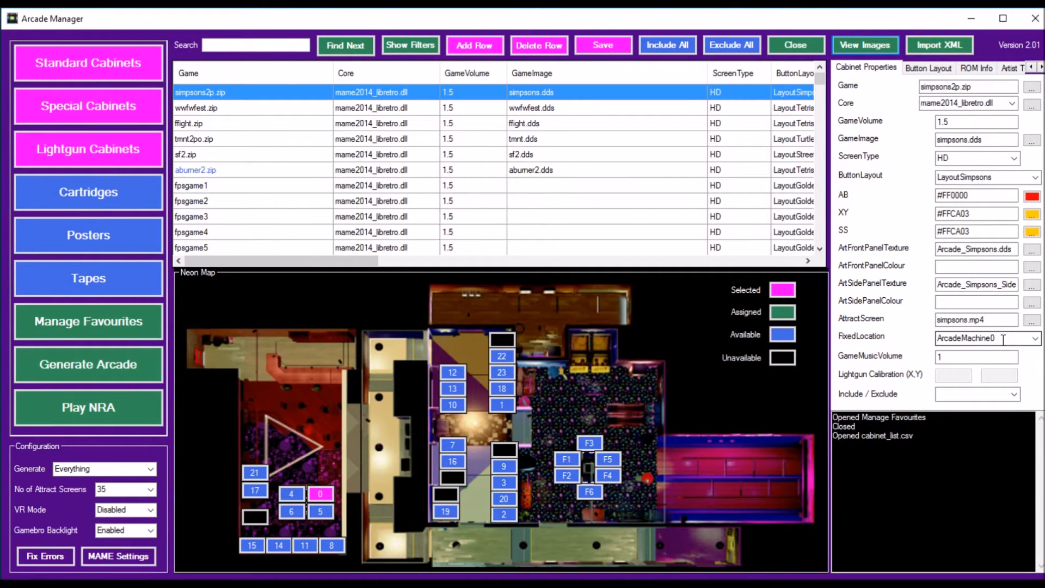
click(1036, 339)
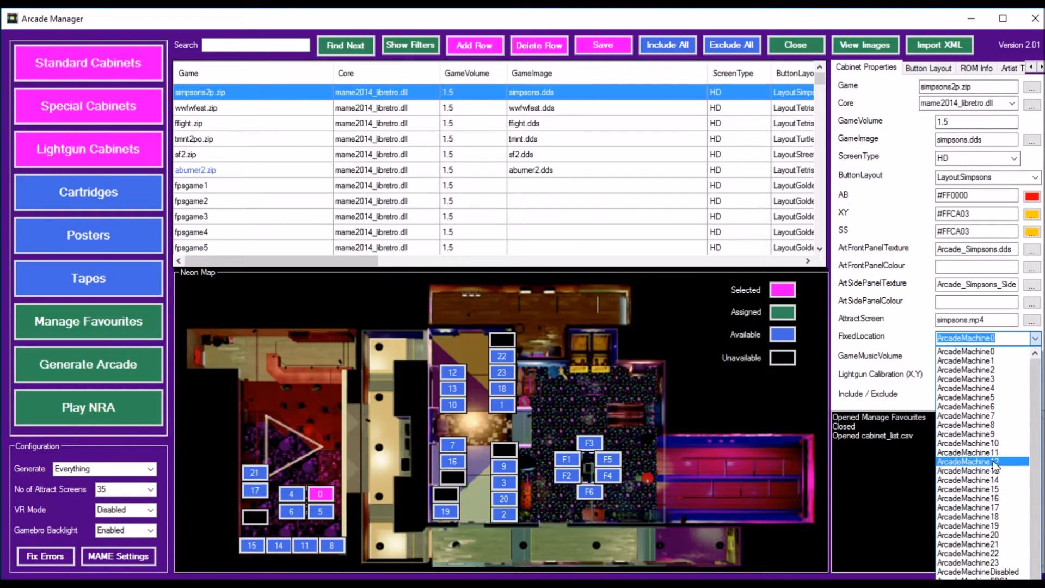
click(1004, 479)
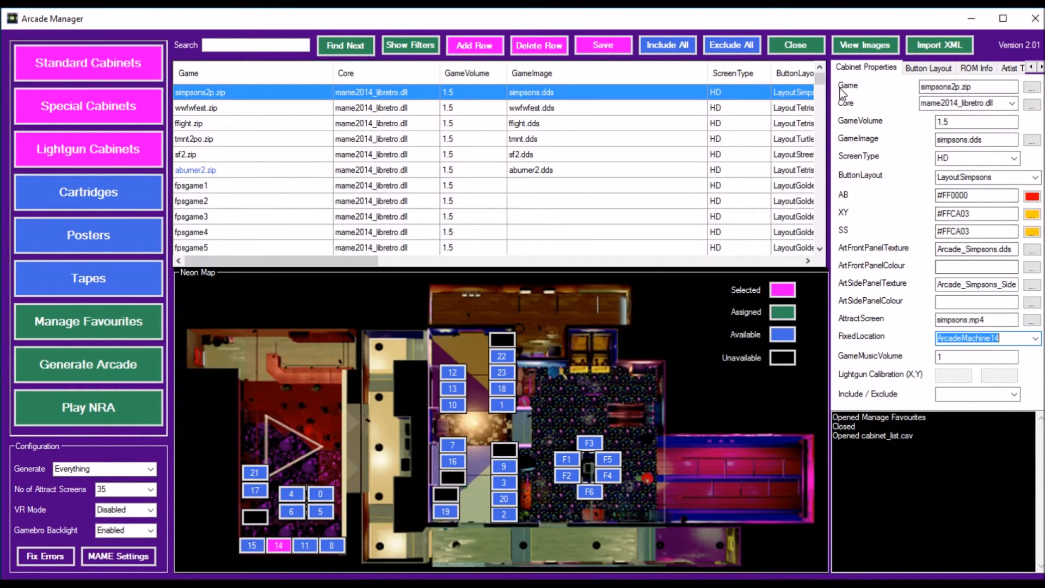
click(875, 48)
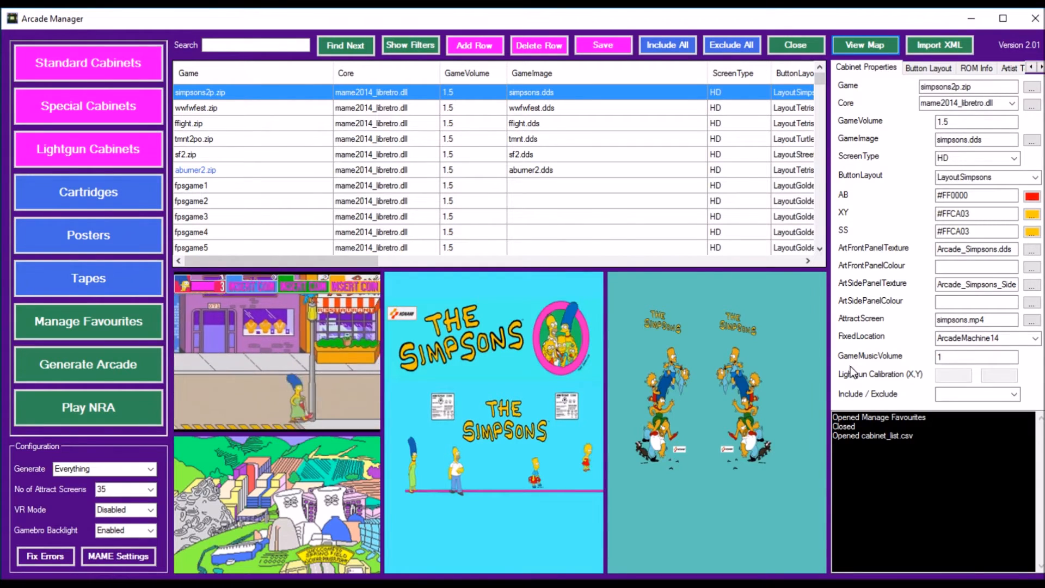
Step: Examine the GameMusicVolume setting and the available Include / Exclude options for the simpsons2p.zip cabinet
drag(962, 357, 929, 358)
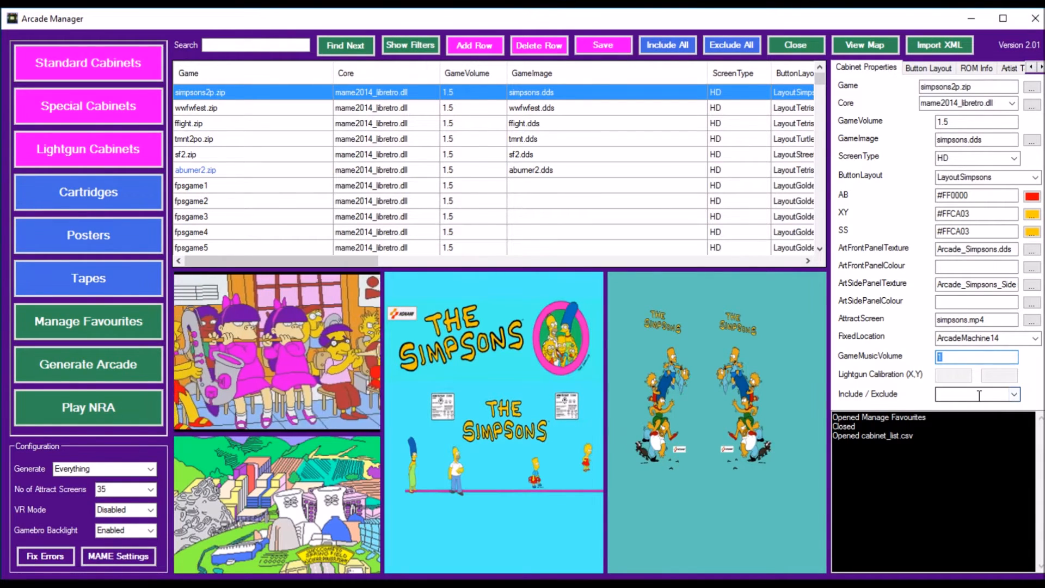
click(1013, 395)
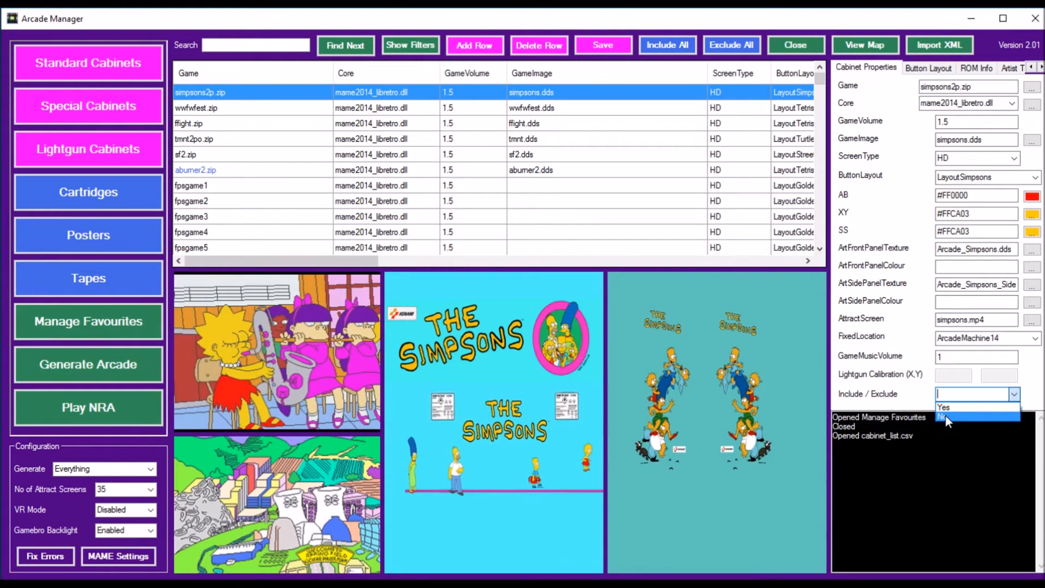
click(909, 379)
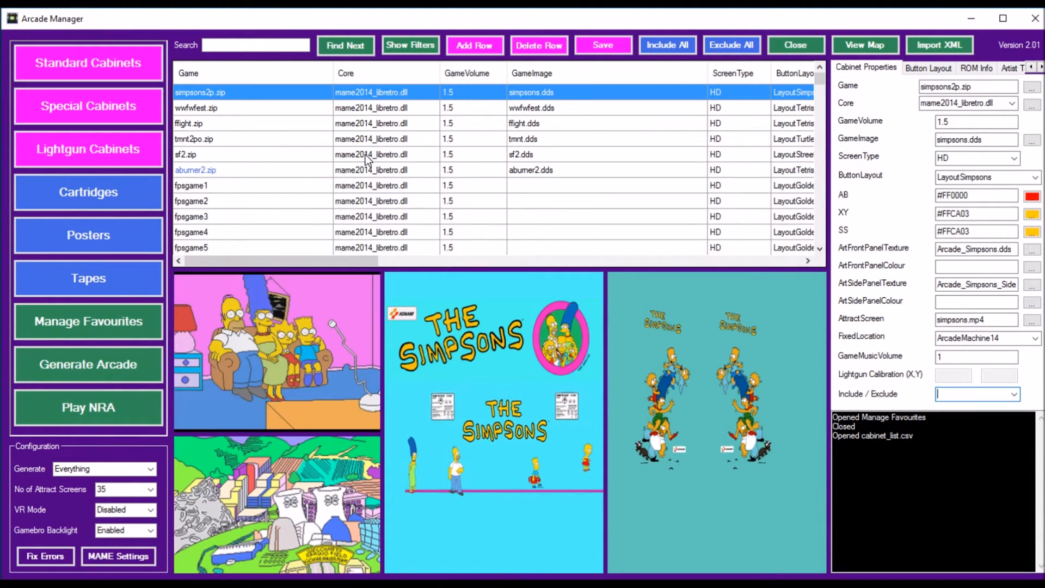
click(950, 393)
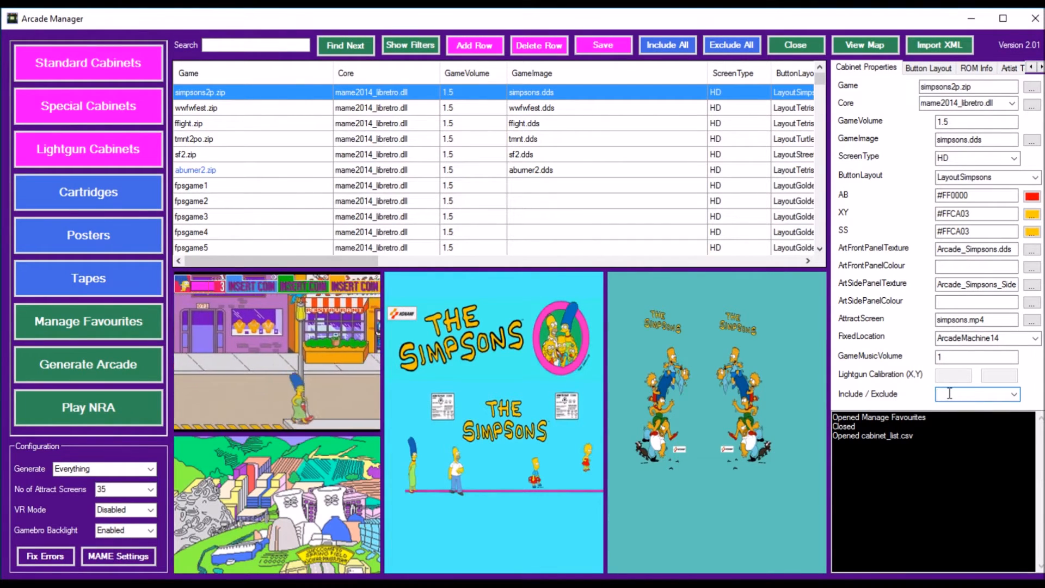
click(1015, 395)
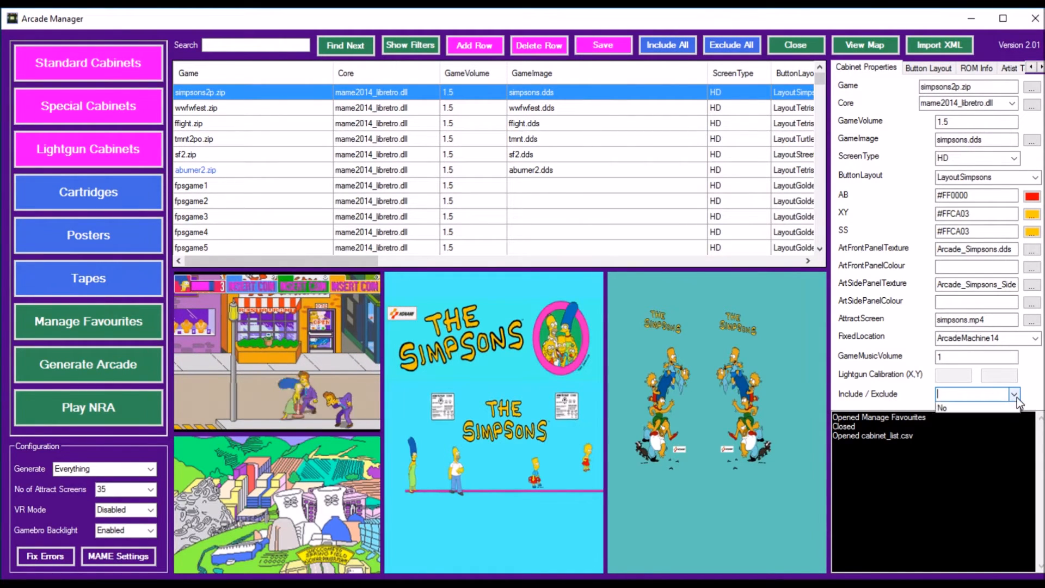
click(1037, 377)
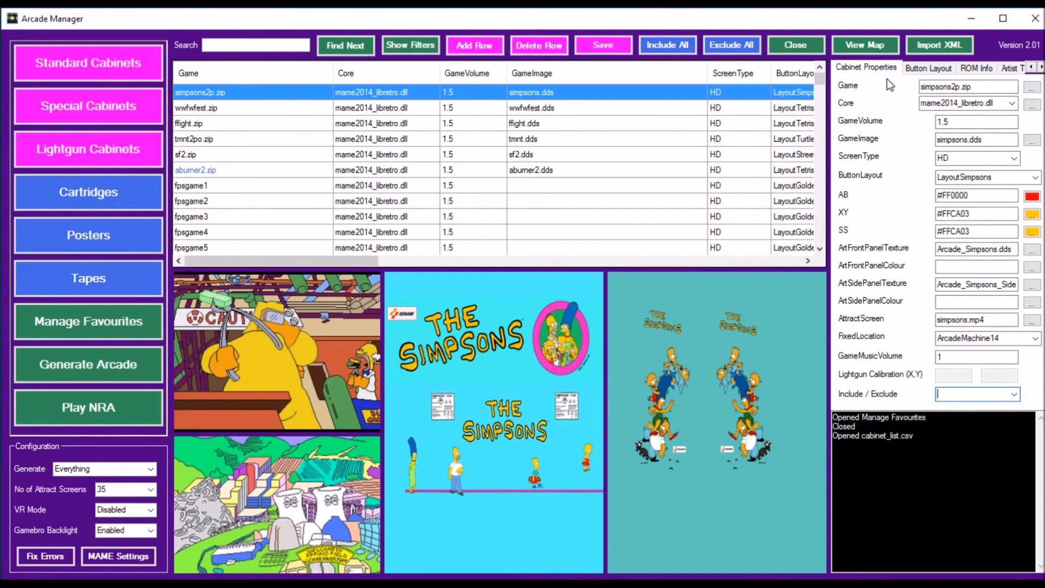
Step: Start a new button layout for simpsons2p.zip in the Button Layout Creator and name it SimpsonsV2
click(932, 71)
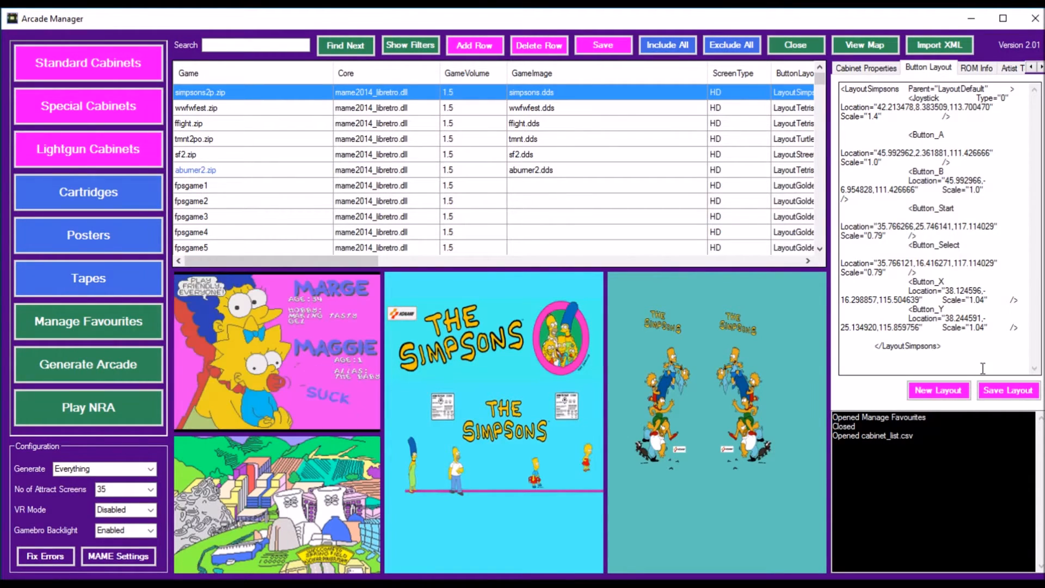
click(928, 391)
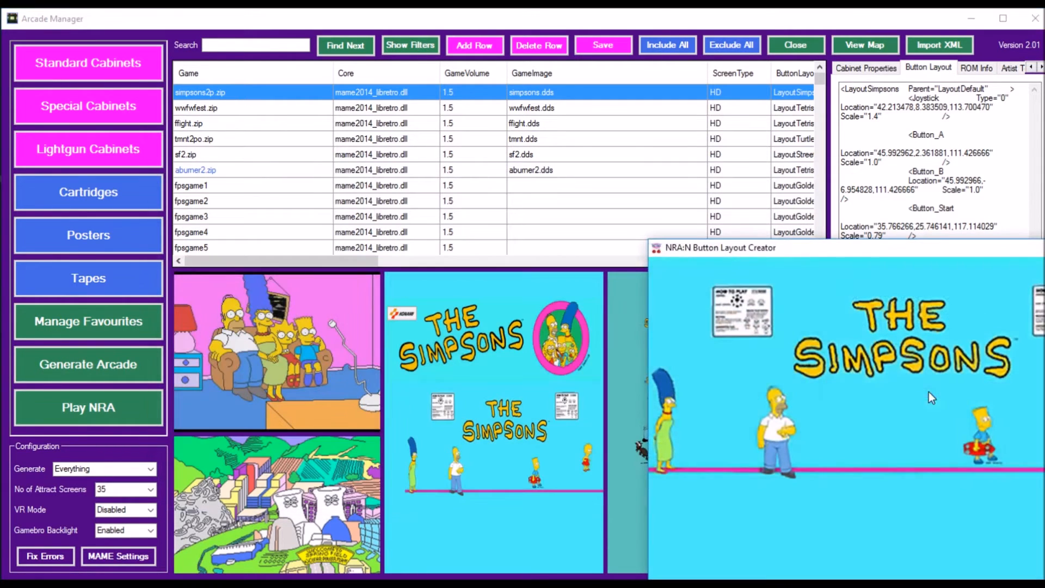
drag(860, 245, 475, 41)
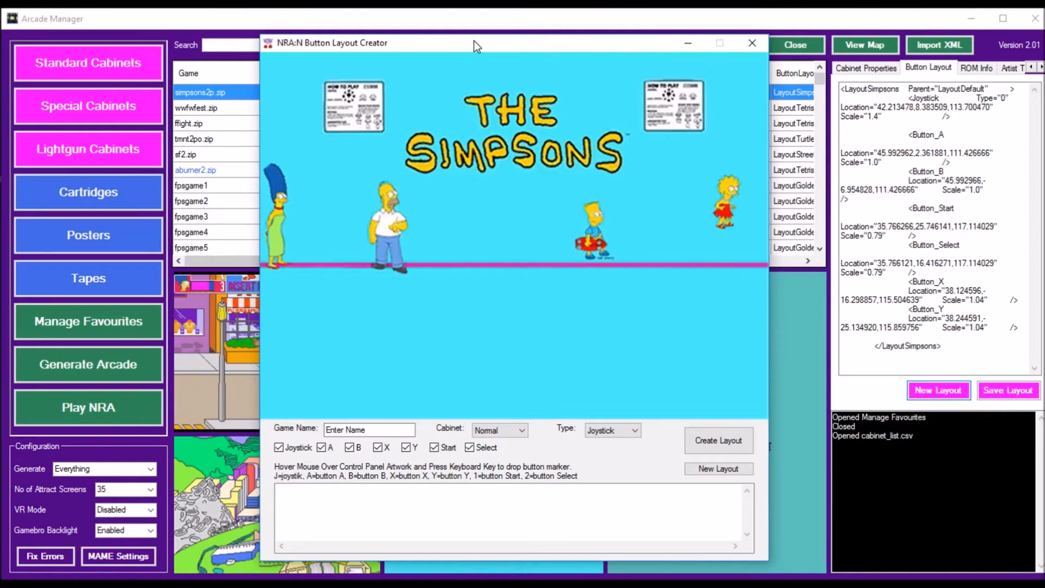
drag(377, 430, 296, 431)
text(Simpsons)
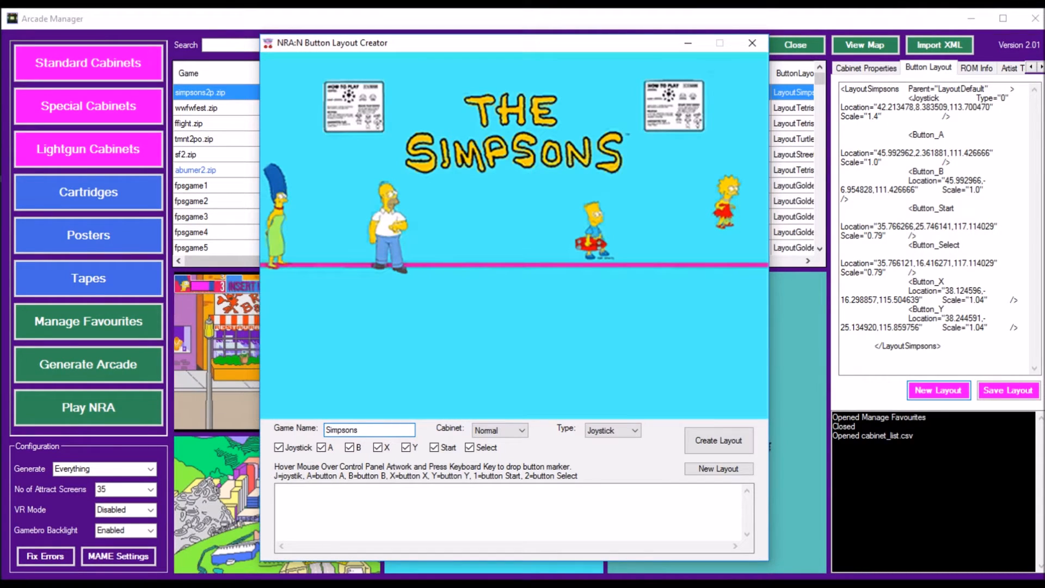
text(V2)
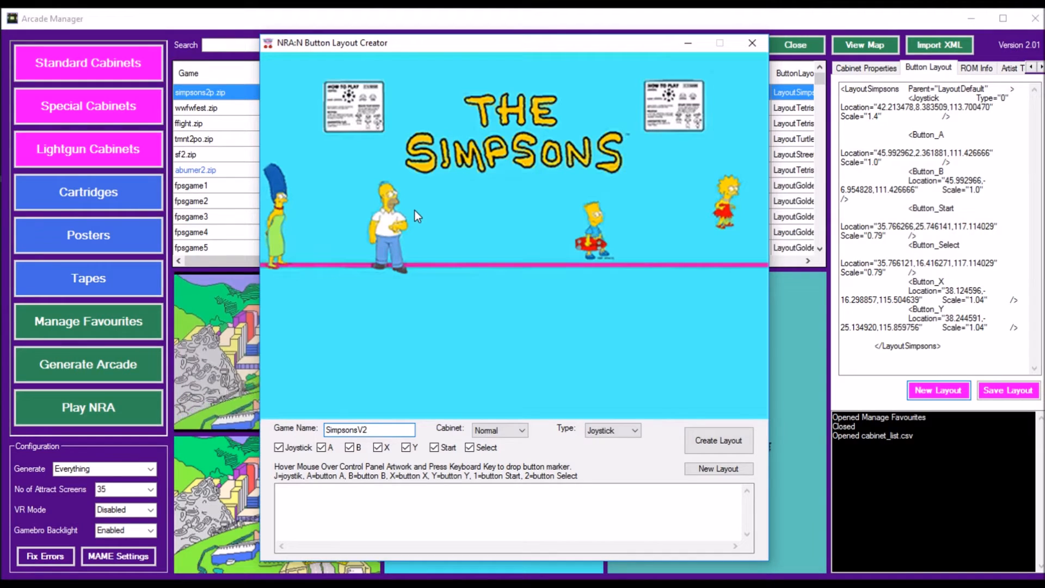
Step: Place the joystick marker beside Homer, A and B to its right, X and Y above them, and Start above Select beside the left instruction card
text(j)
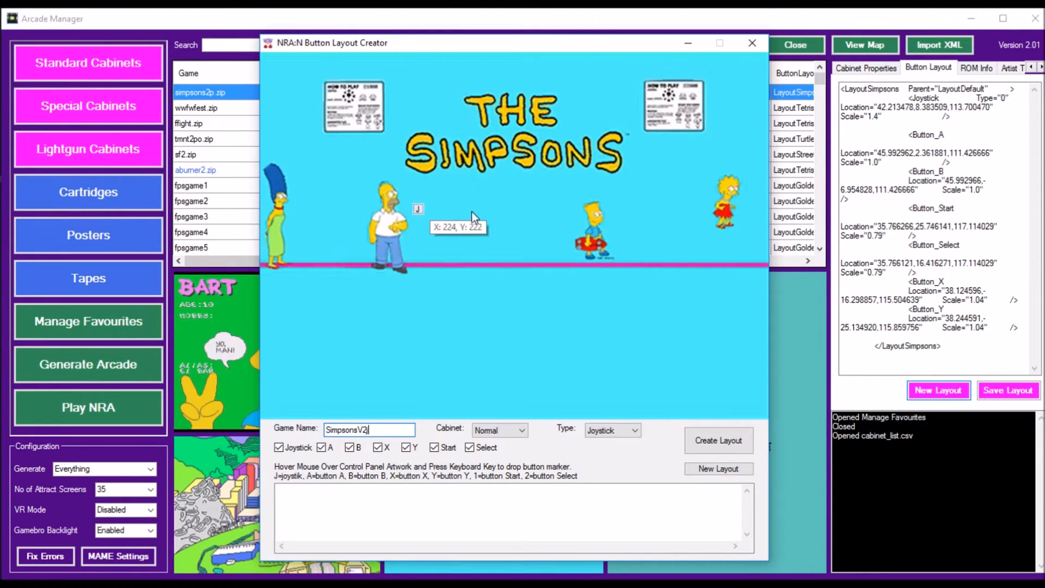
text(a)
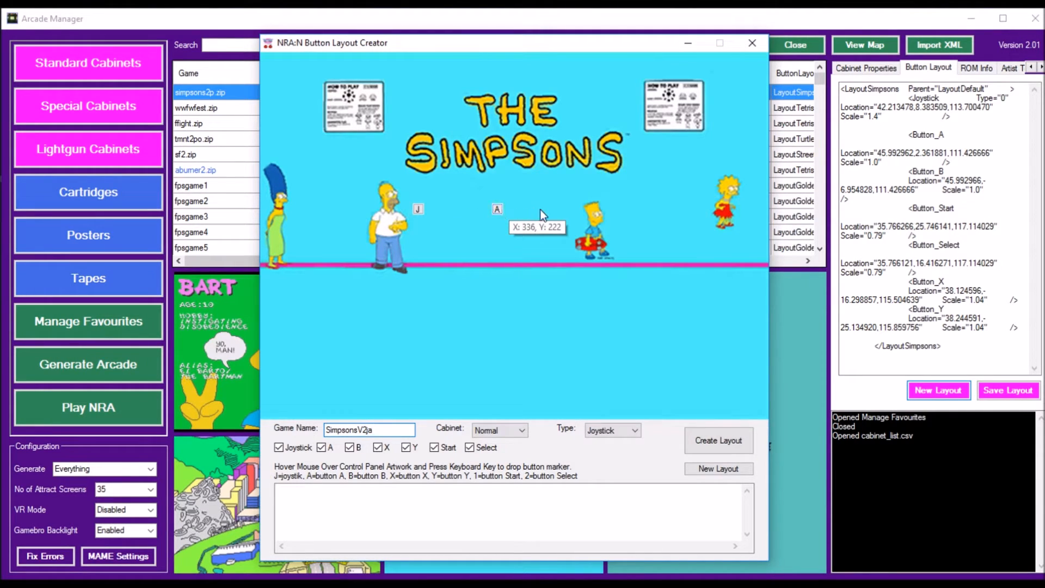
text(b)
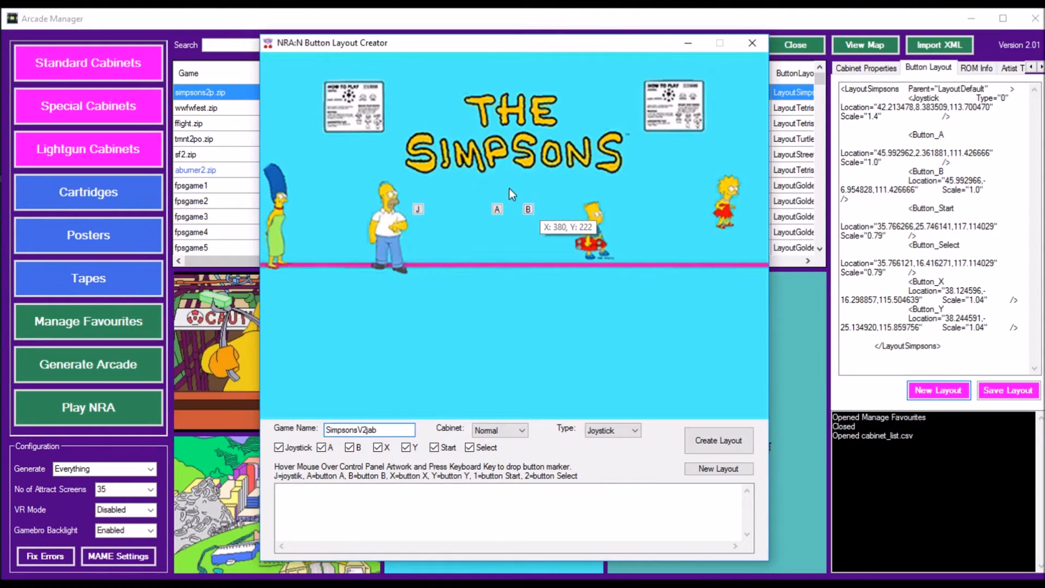
text(x)
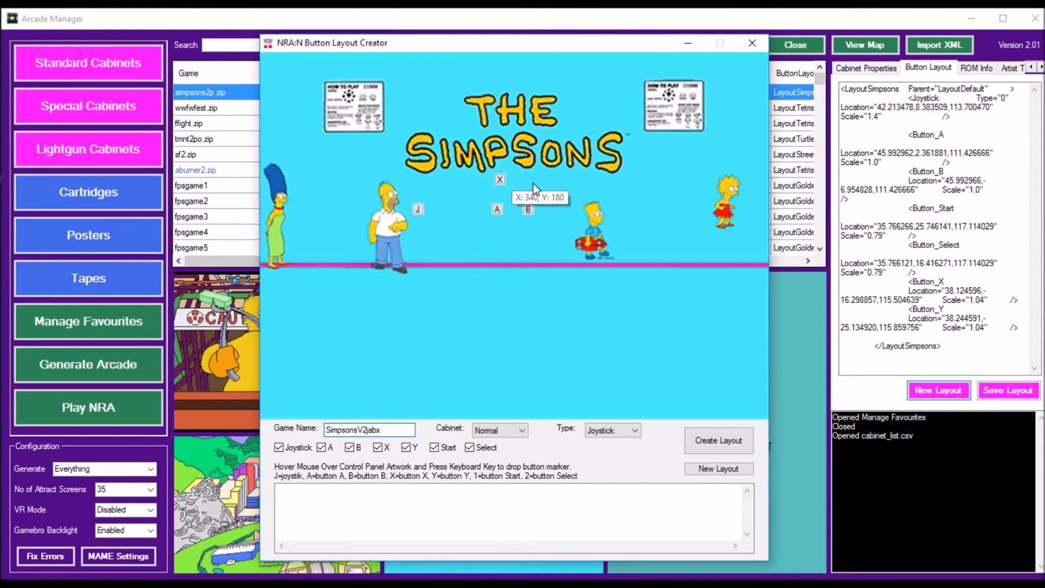
text(y)
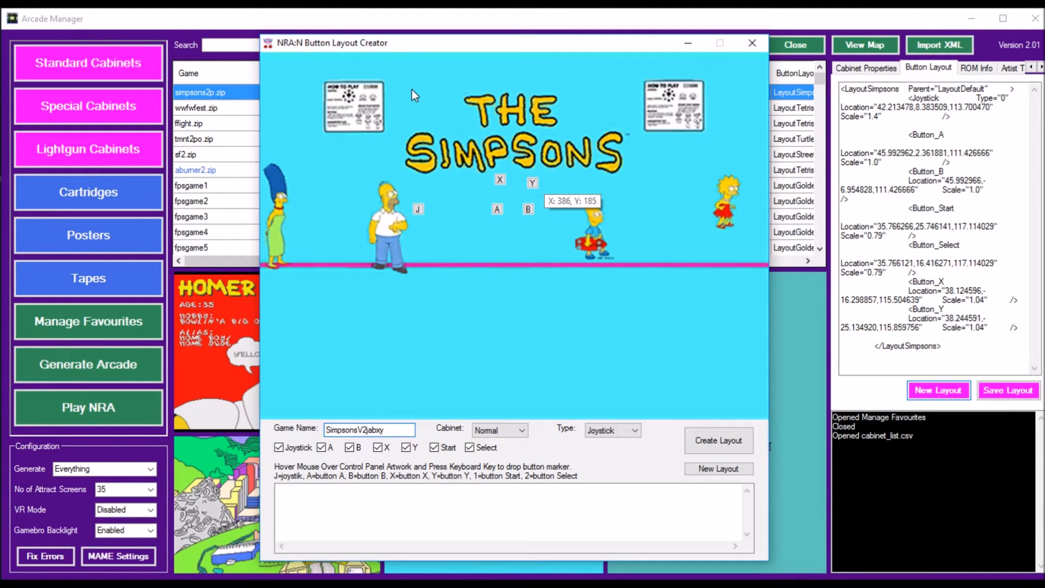
text(12)
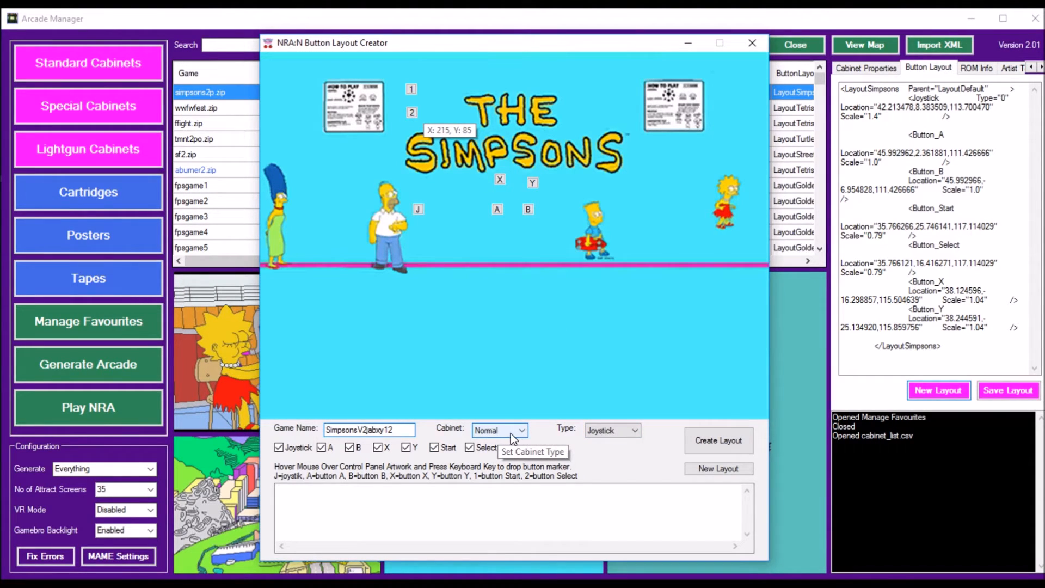
Step: Generate the button layout code, using the corrected game name SimpsonsV2 without the stray marker characters
click(717, 439)
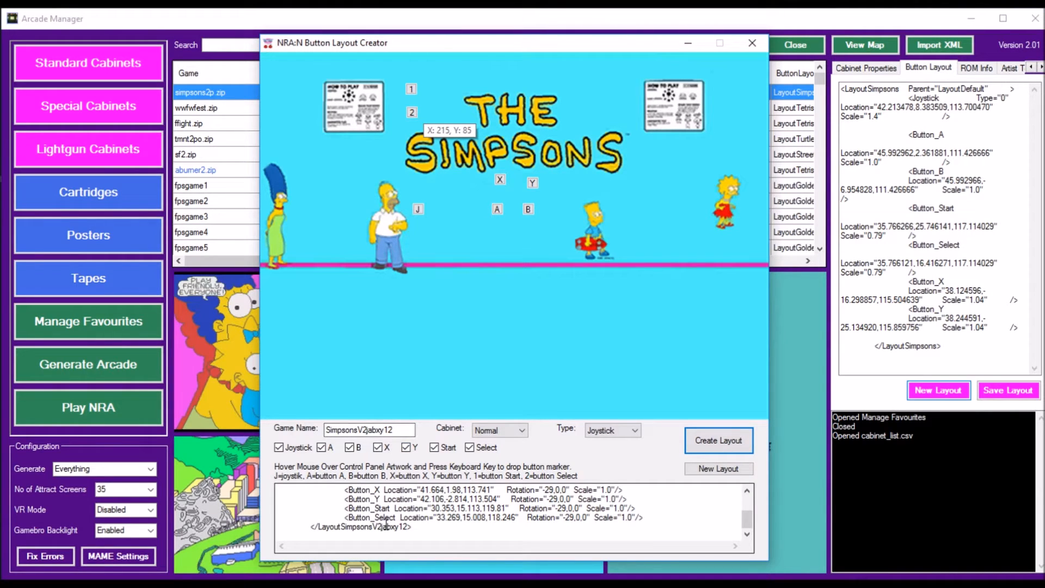
drag(412, 430, 368, 435)
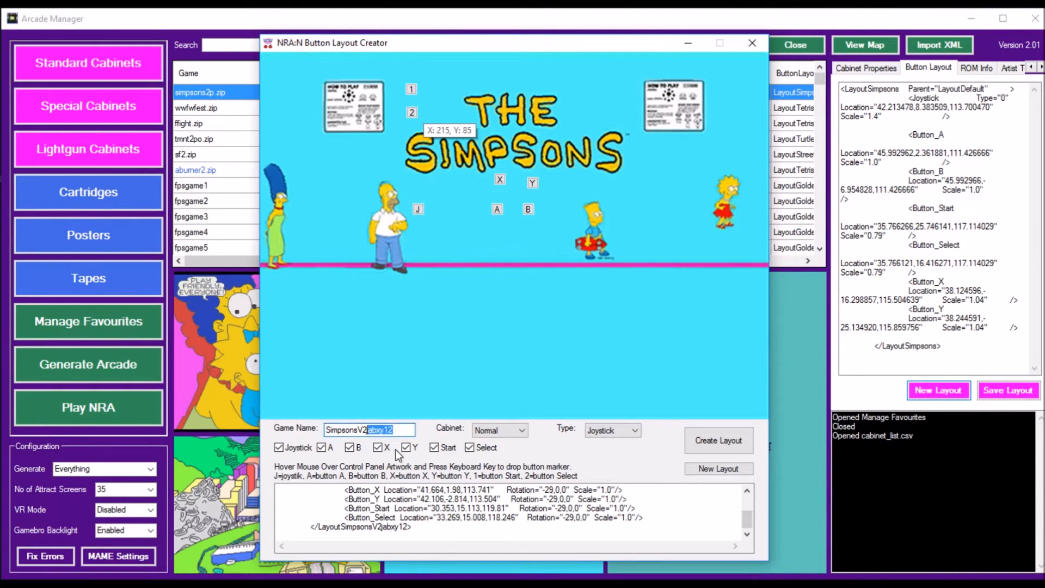
key(BackSpace)
click(708, 437)
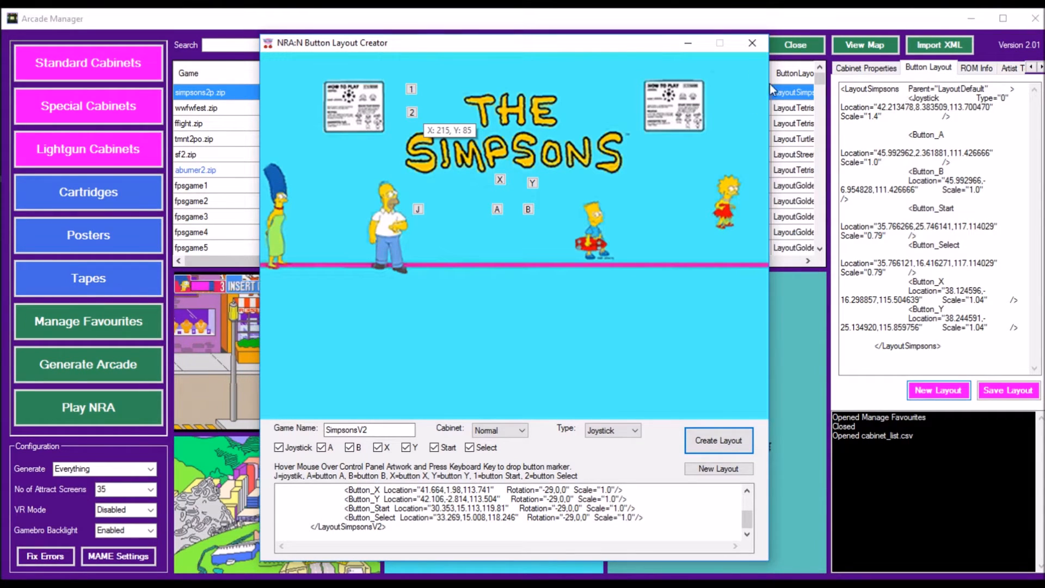
Step: Close the Button Layout Creator to load the LayoutSimpsonsV2 code into the cabinet's button layout, and acknowledge the message
click(753, 43)
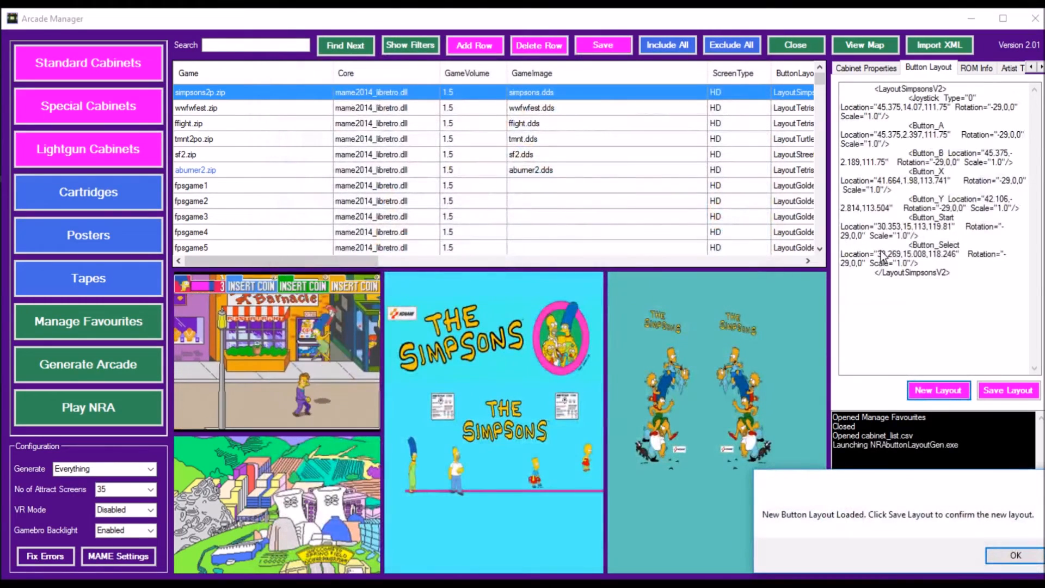
drag(886, 472, 508, 267)
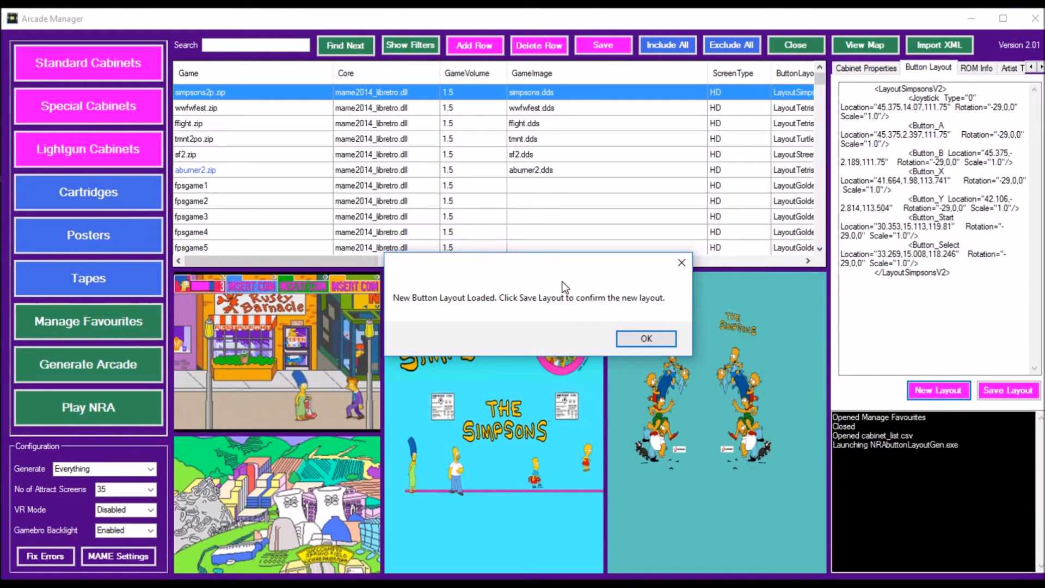
click(655, 341)
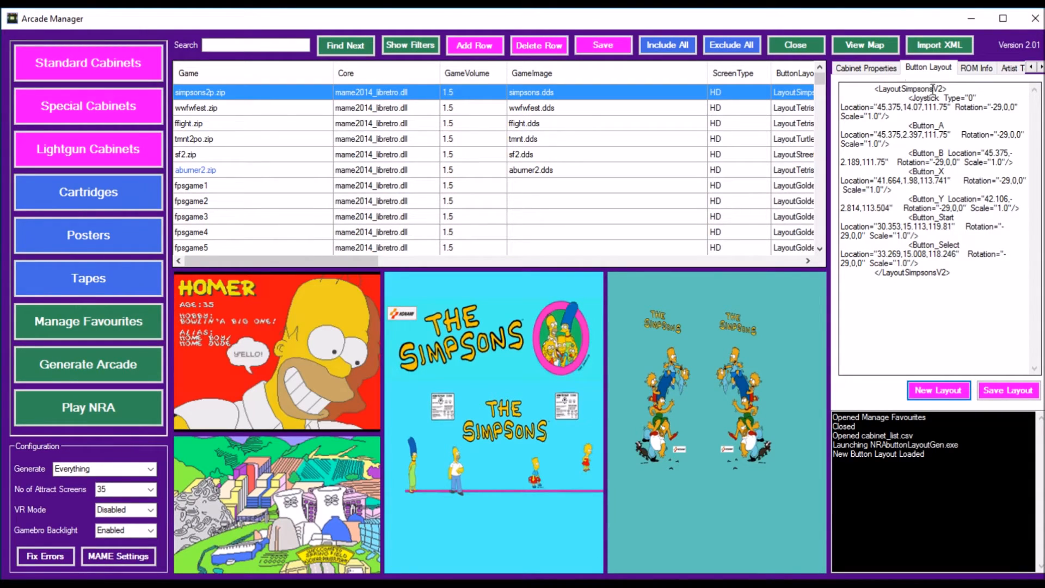
Step: View the ROM information and the existing artist templates for simpsons2p.zip
click(969, 73)
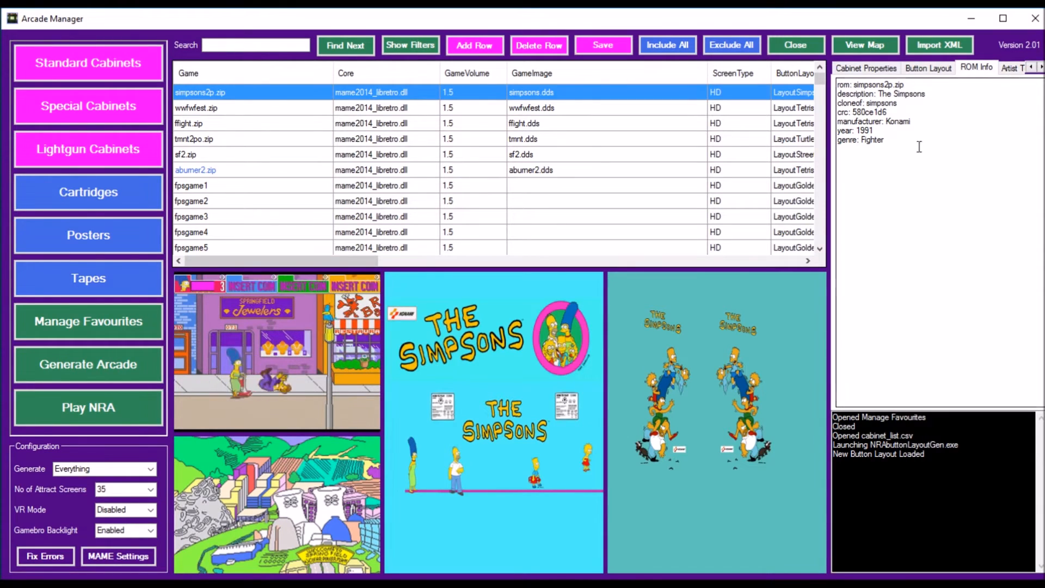
click(1010, 69)
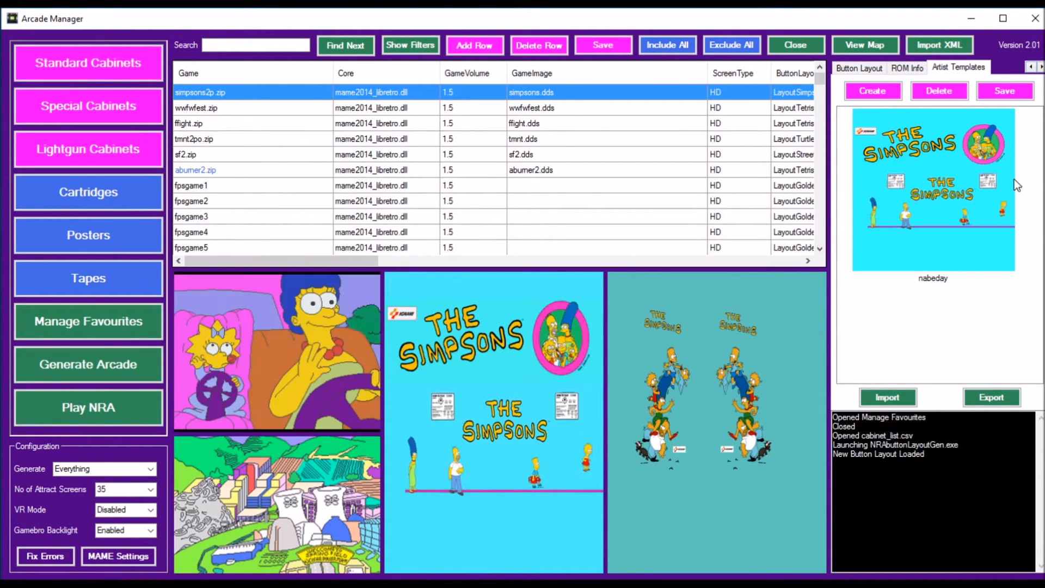
Step: Create a new artist template for the cabinet, saved as simpsons2p_Artist1.xml in the Arcades folder, and view it in the template list
click(877, 92)
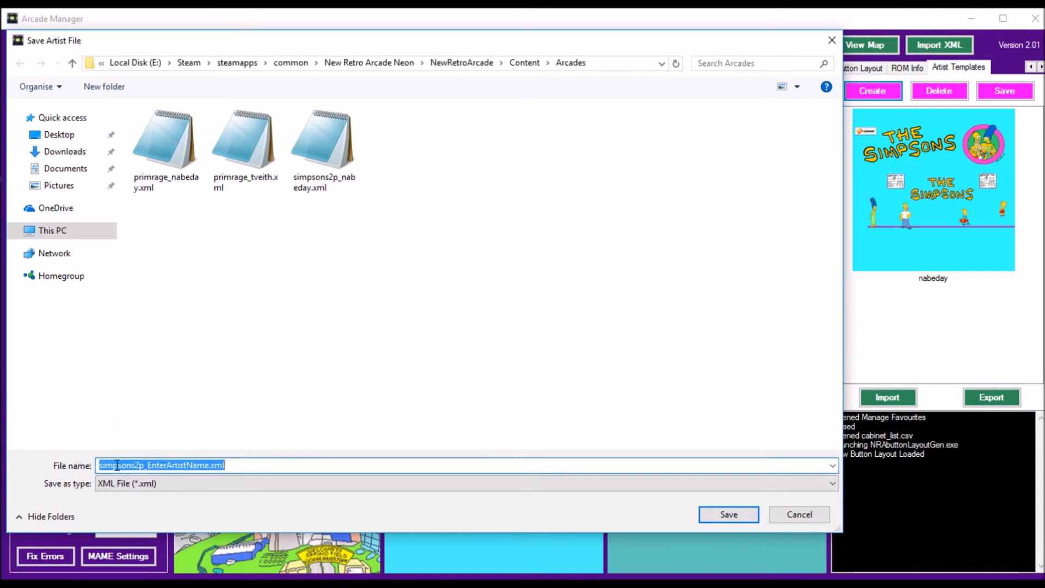
click(148, 466)
drag(150, 466, 210, 462)
text(Art)
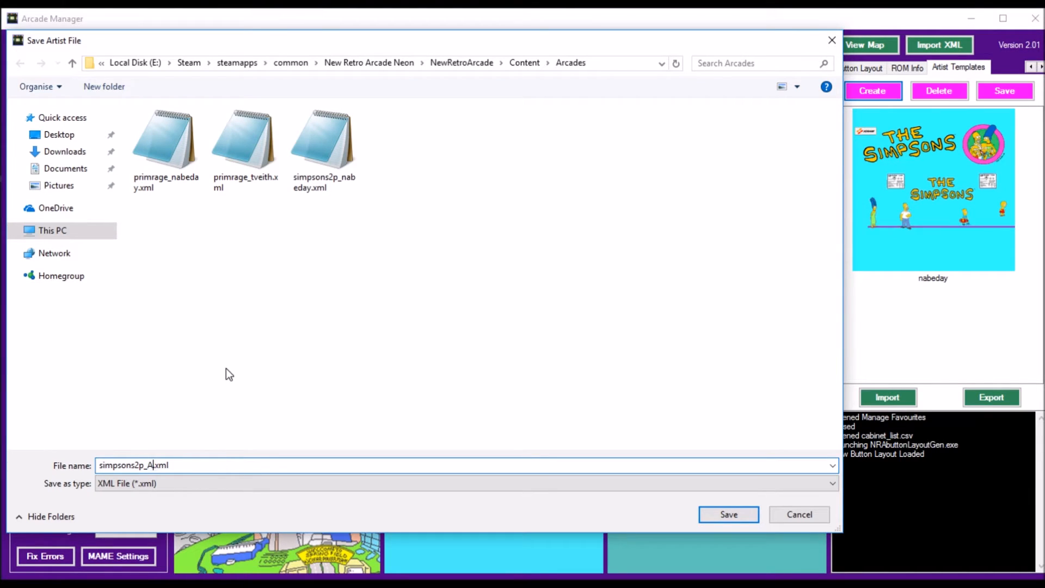
text(ist1)
click(729, 514)
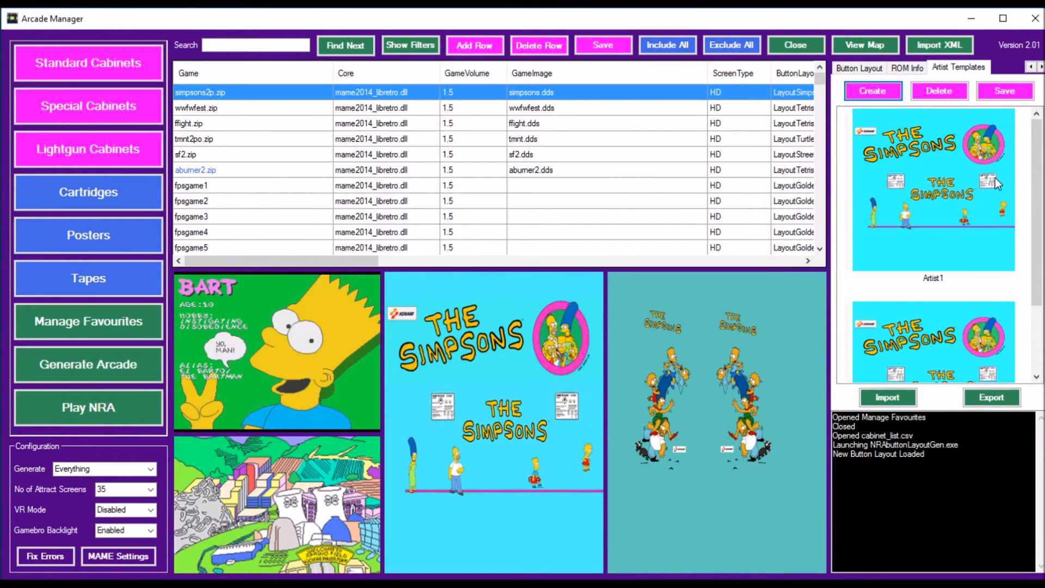
mouse_move(1033, 157)
mouse_down()
mouse_move(1041, 239)
mouse_move(1041, 149)
mouse_up()
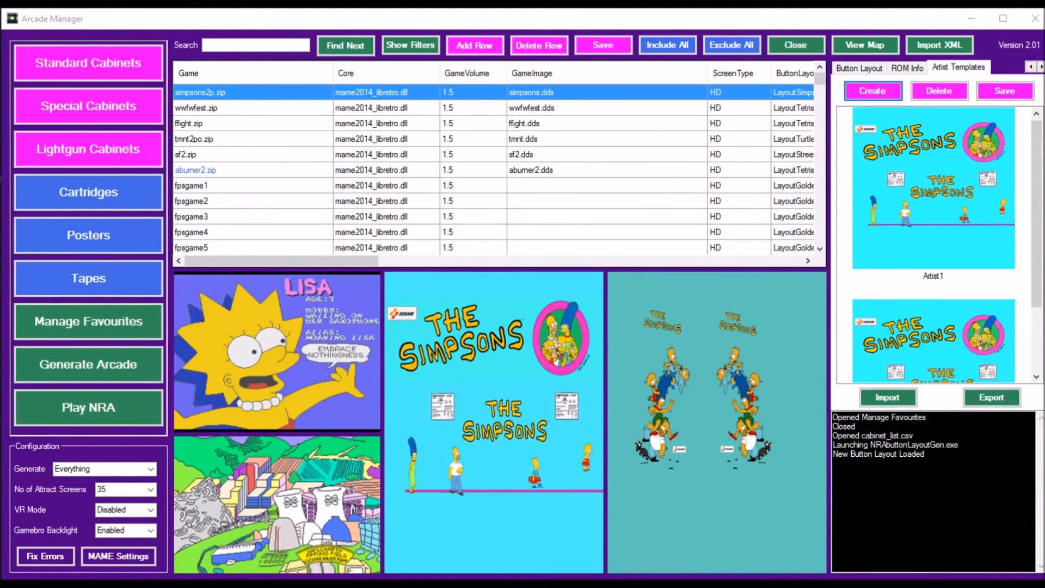
Step: Save the nabeday artist template as the one used by the simpsons2p.zip cabinet, and acknowledge the message
drag(1037, 252, 1038, 317)
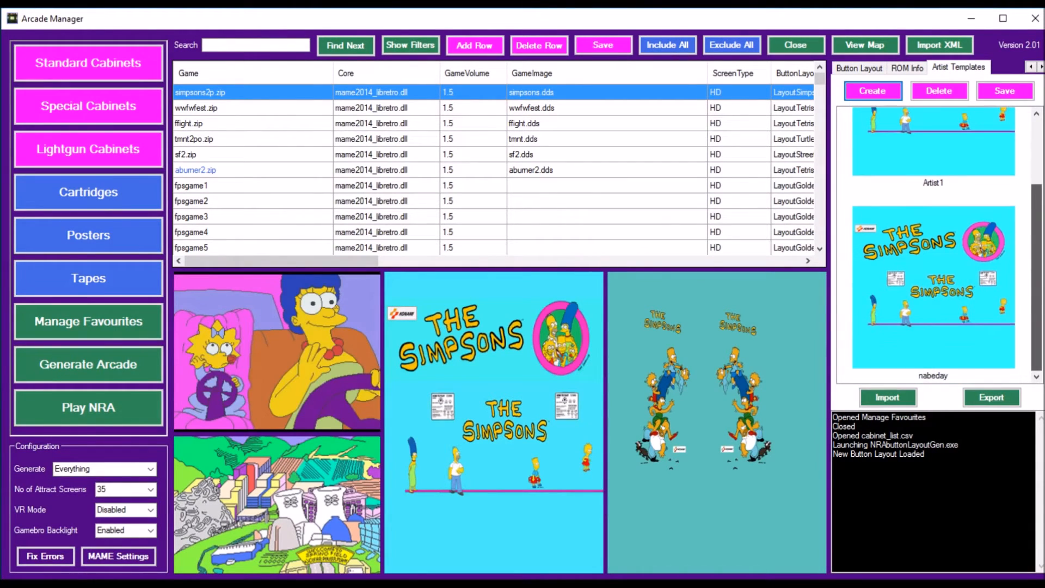
click(950, 334)
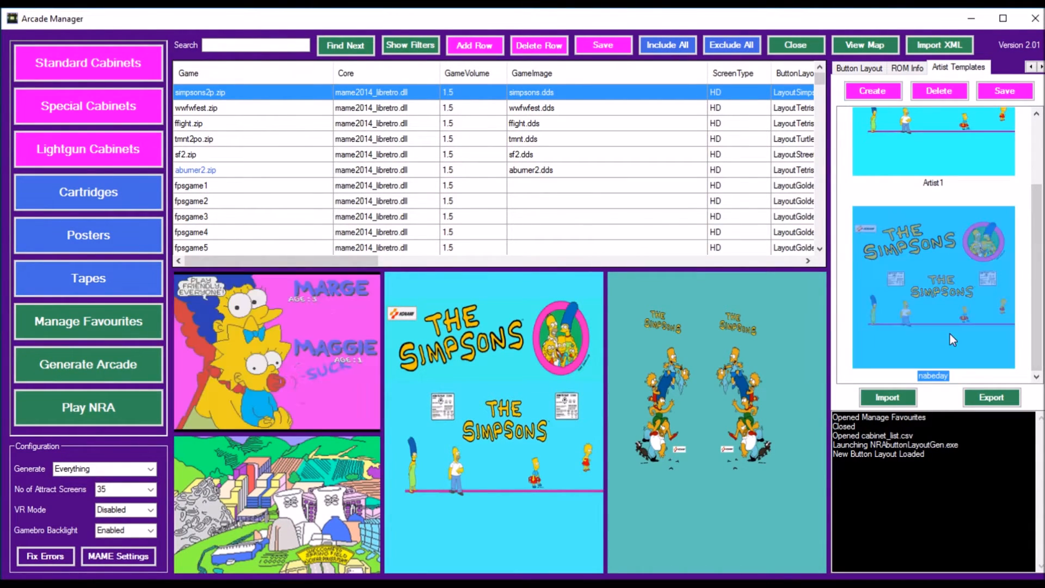
click(1012, 97)
drag(898, 470, 556, 279)
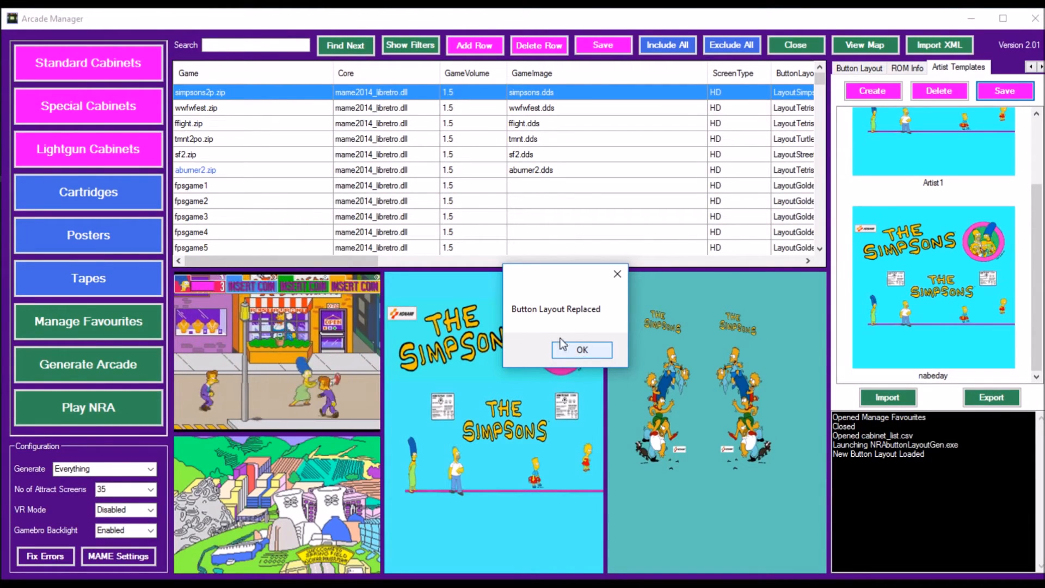
click(575, 350)
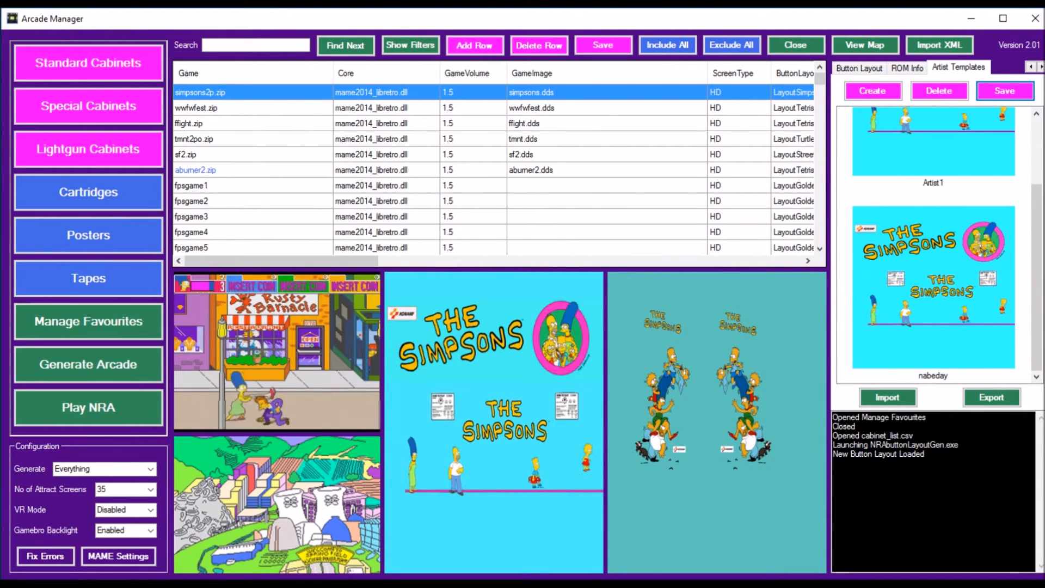
Step: Delete the Artist1 template file simpsons2p_Artist1.xml from the simpsons2p.zip cabinet and confirm the deletion
click(1035, 141)
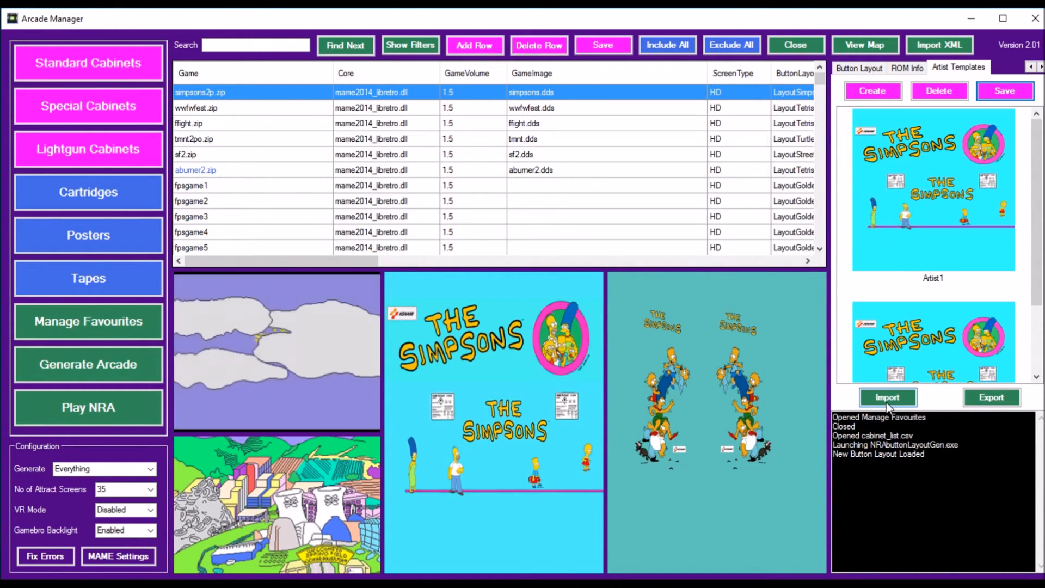
click(965, 197)
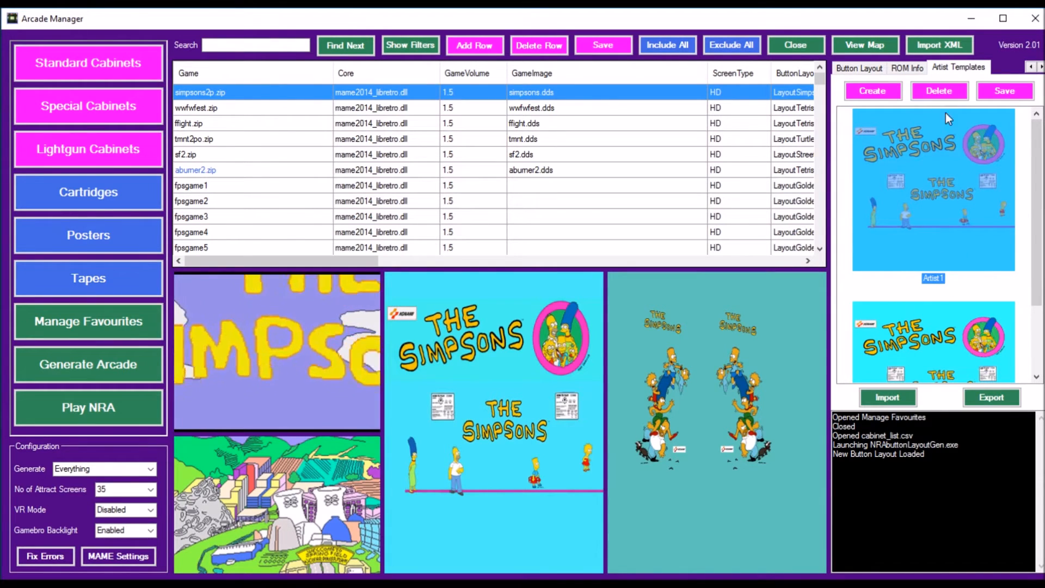
click(939, 91)
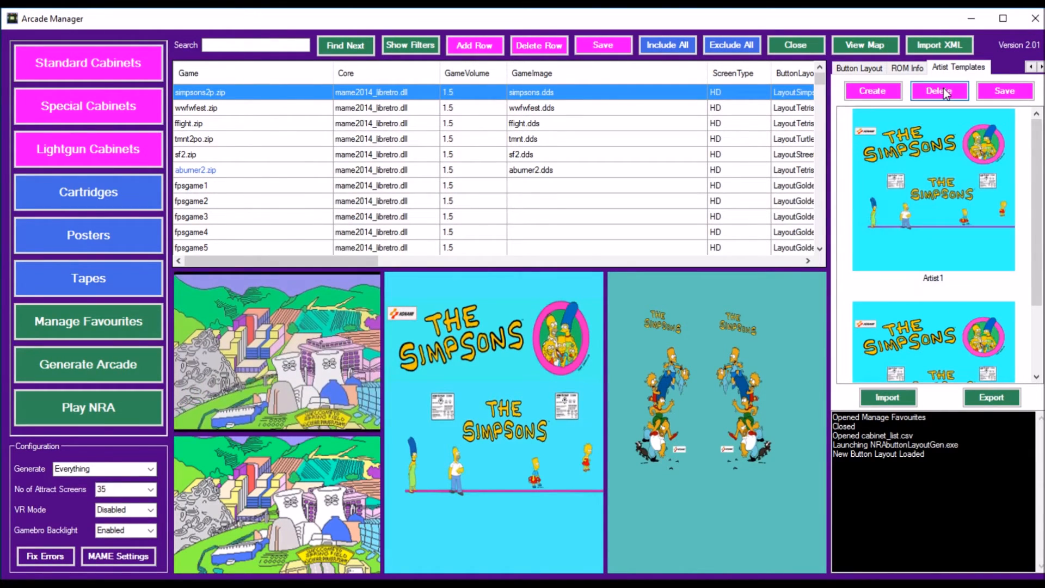
drag(897, 478, 613, 286)
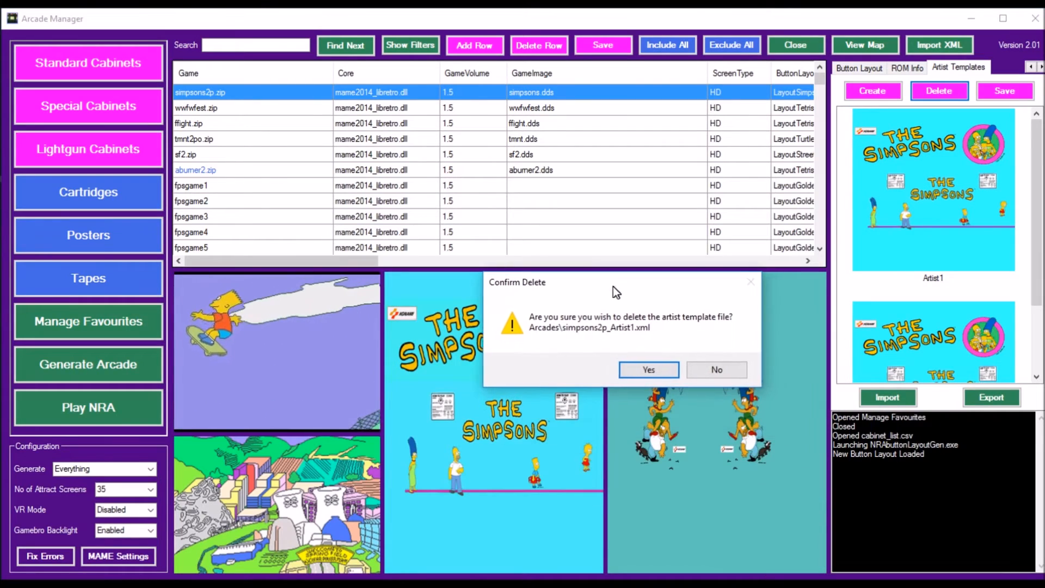
click(649, 370)
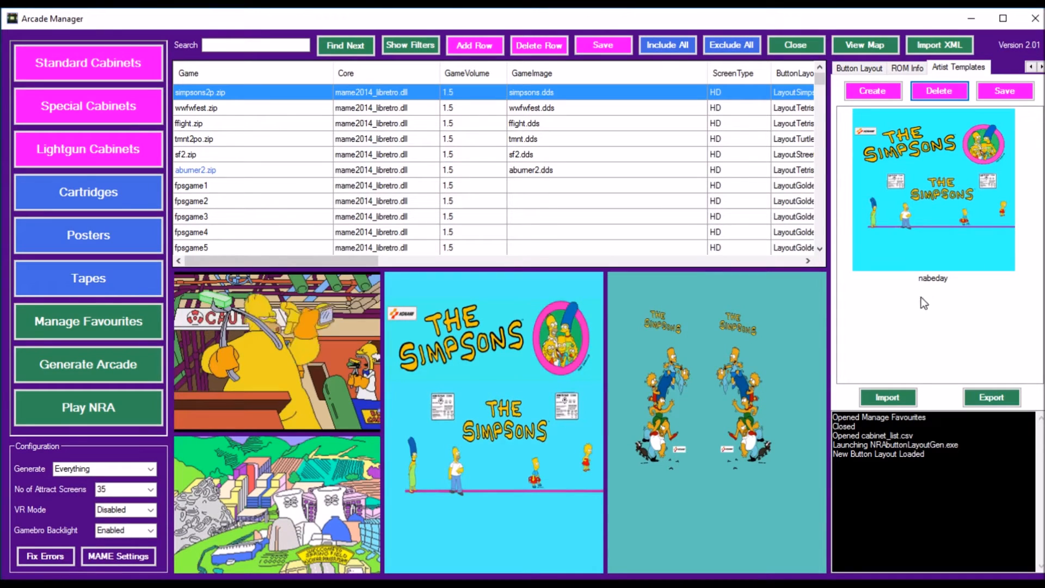
Step: Export the cabinet's artist files as simpsons2p_nabeday.zip in the Content folder
click(997, 397)
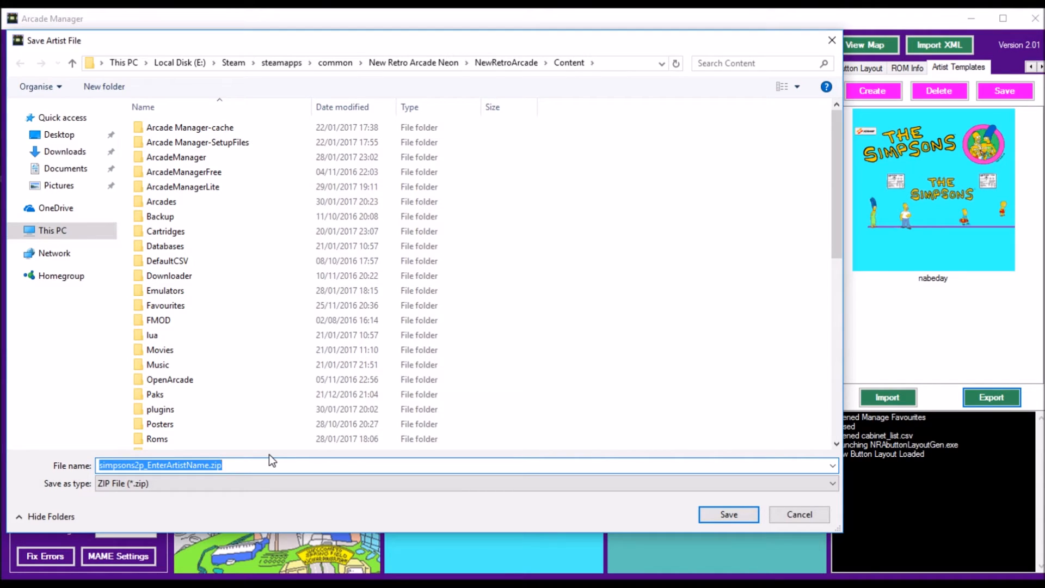
mouse_move(151, 465)
mouse_down()
mouse_move(214, 464)
mouse_move(149, 469)
mouse_up()
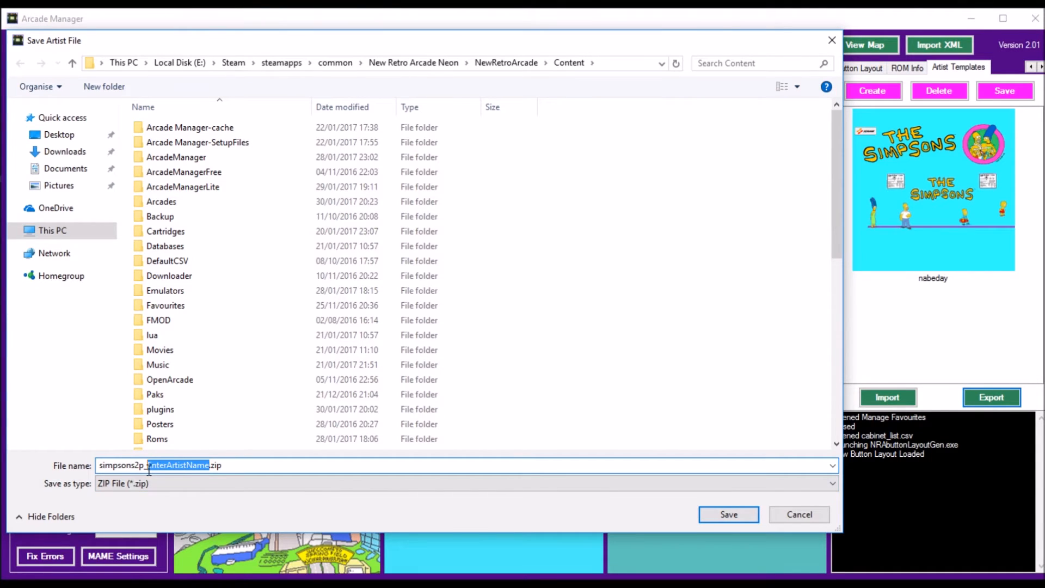
text(nabeday)
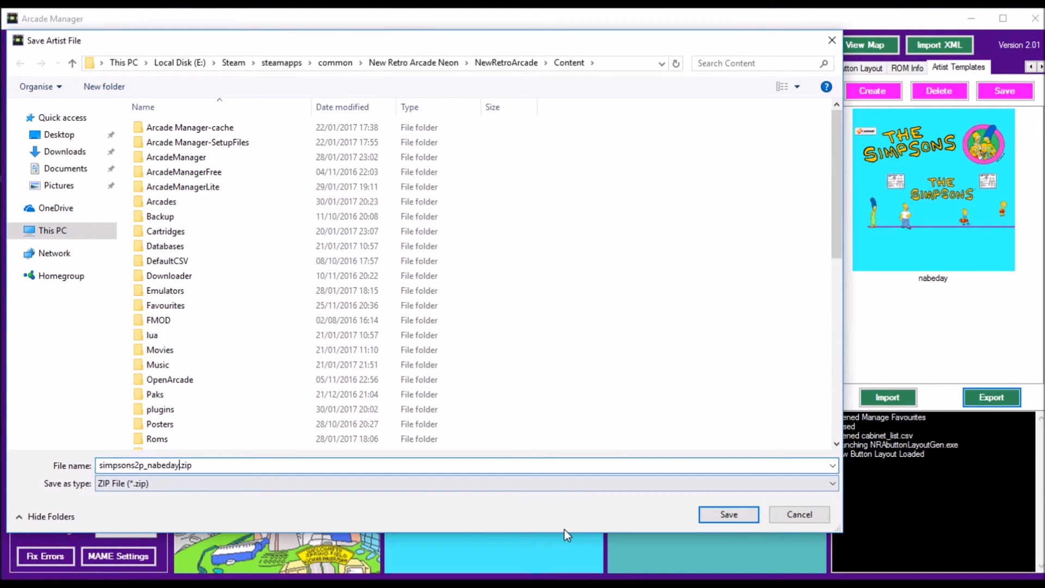
click(735, 516)
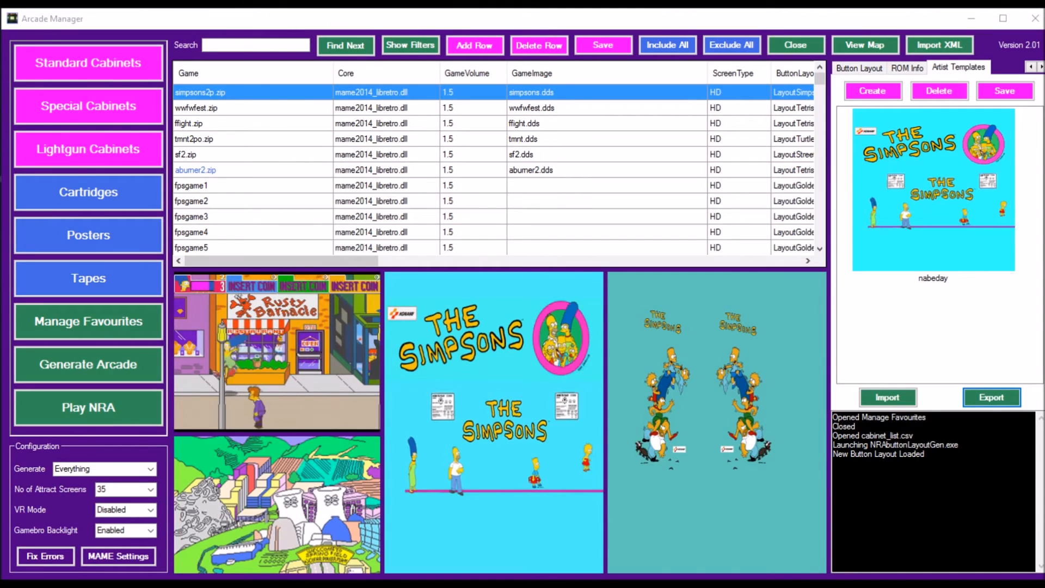
Step: Examine the contents of the Arcades, Movies and Roms folders inside the exported simpsons2p_nabeday.zip
drag(485, 585, 540, 139)
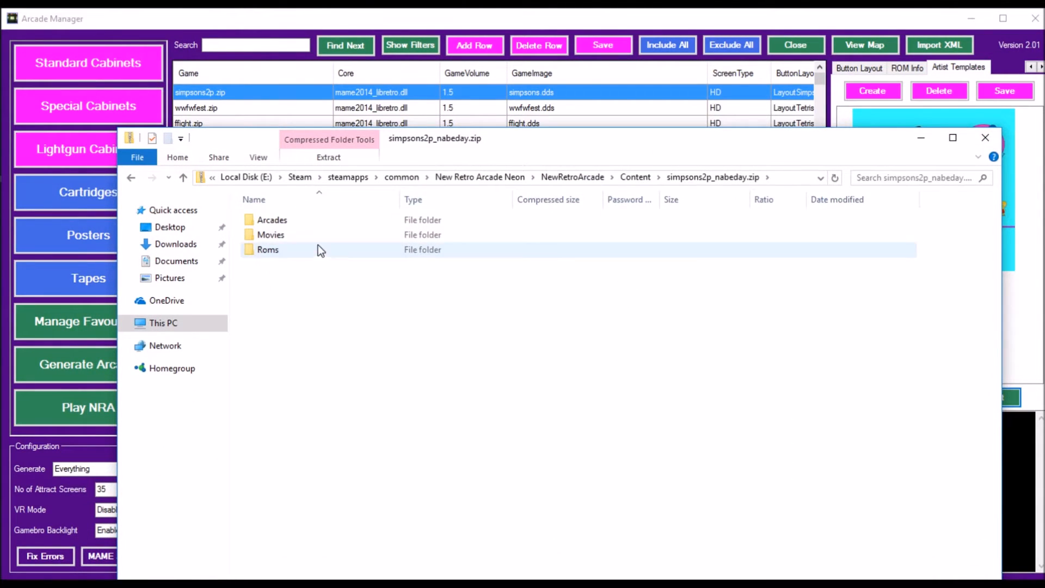
double_click(286, 218)
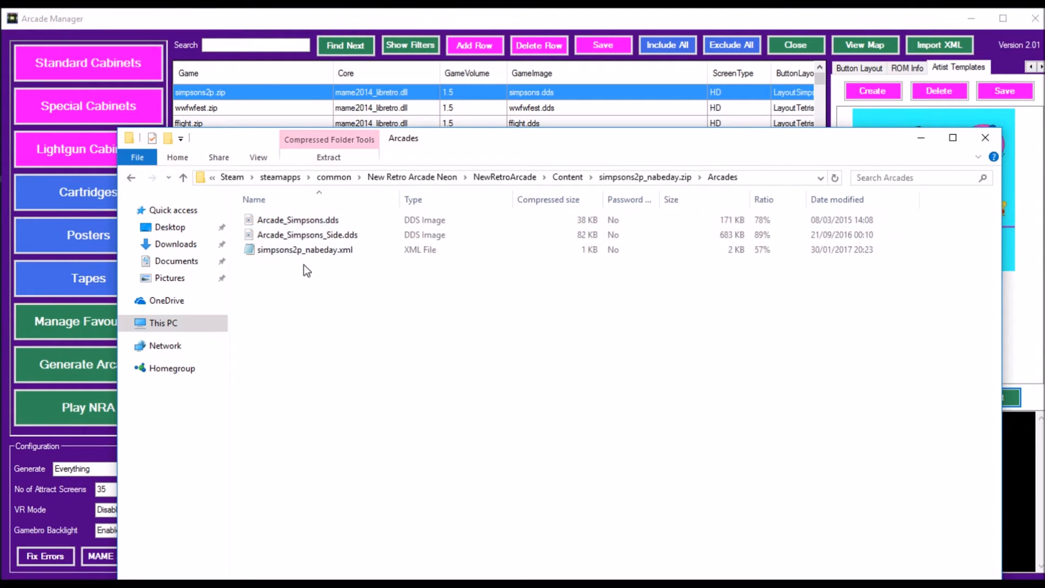
click(629, 179)
click(326, 240)
double_click(326, 241)
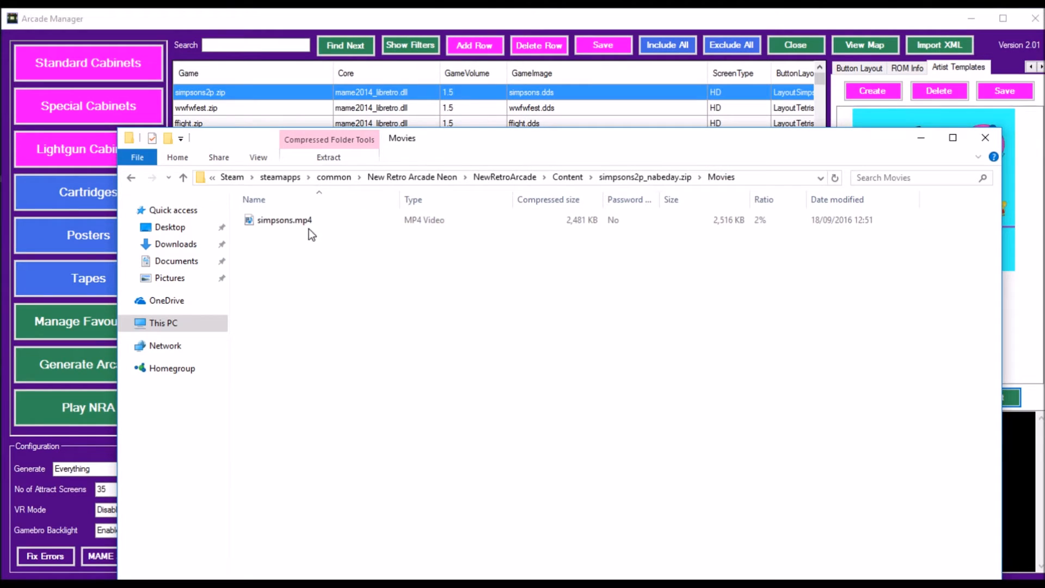
click(645, 176)
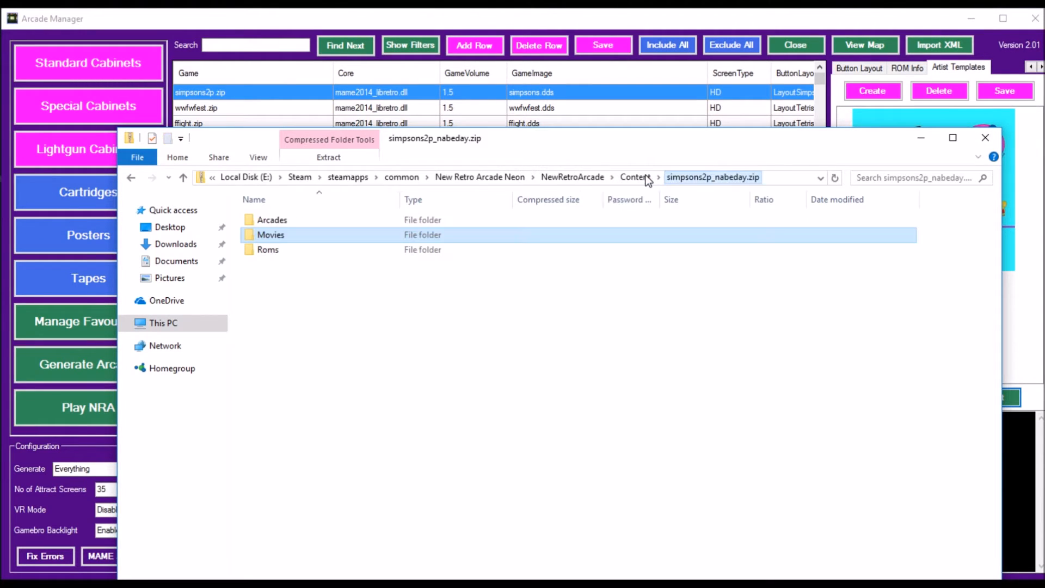
double_click(289, 255)
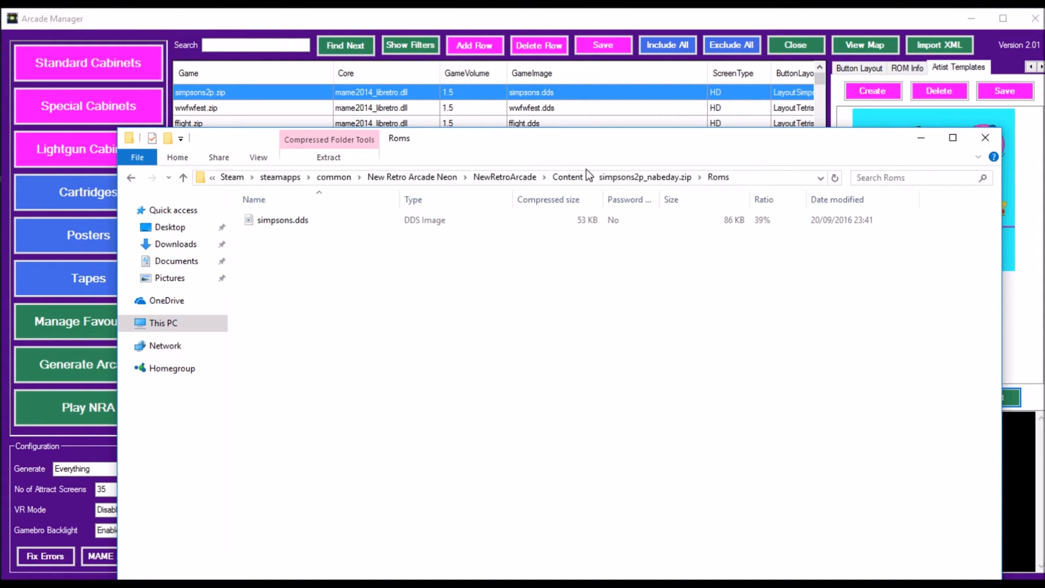
drag(625, 145, 637, 585)
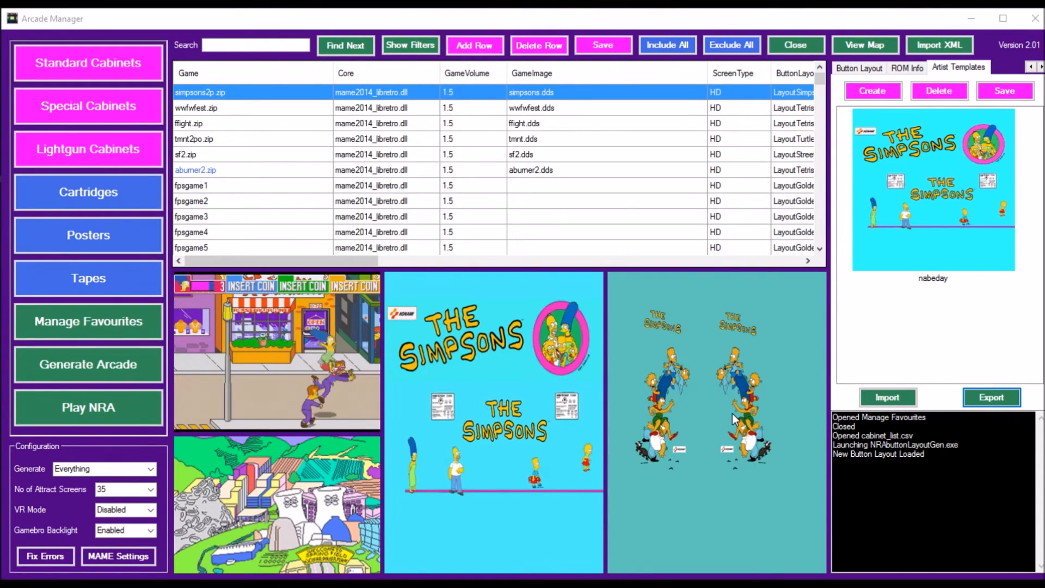
Step: Display the arcade map of cabinet locations, and search the cabinet list for "prim" to view the matching cabinet
click(1031, 67)
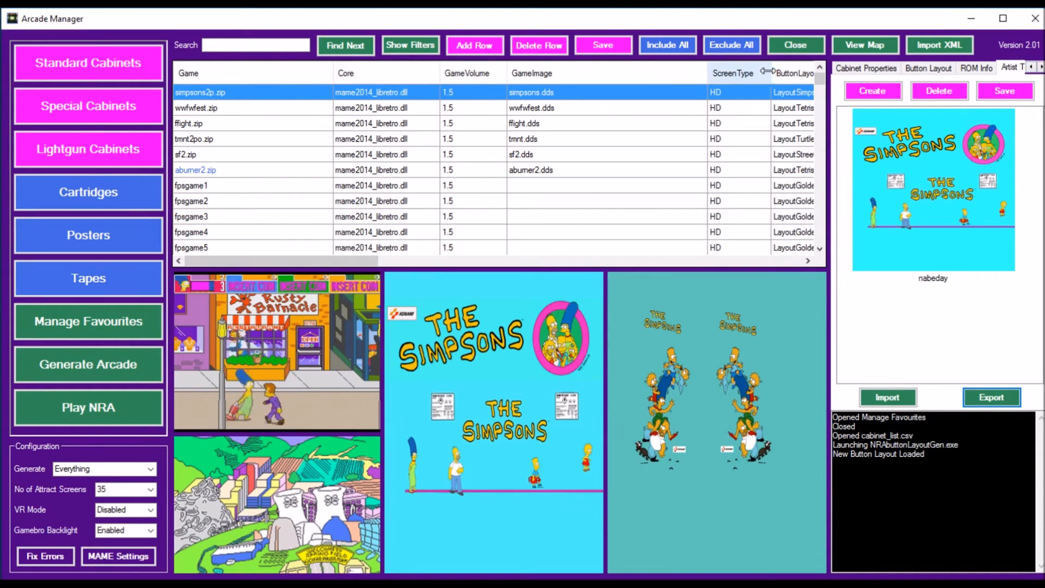
click(865, 49)
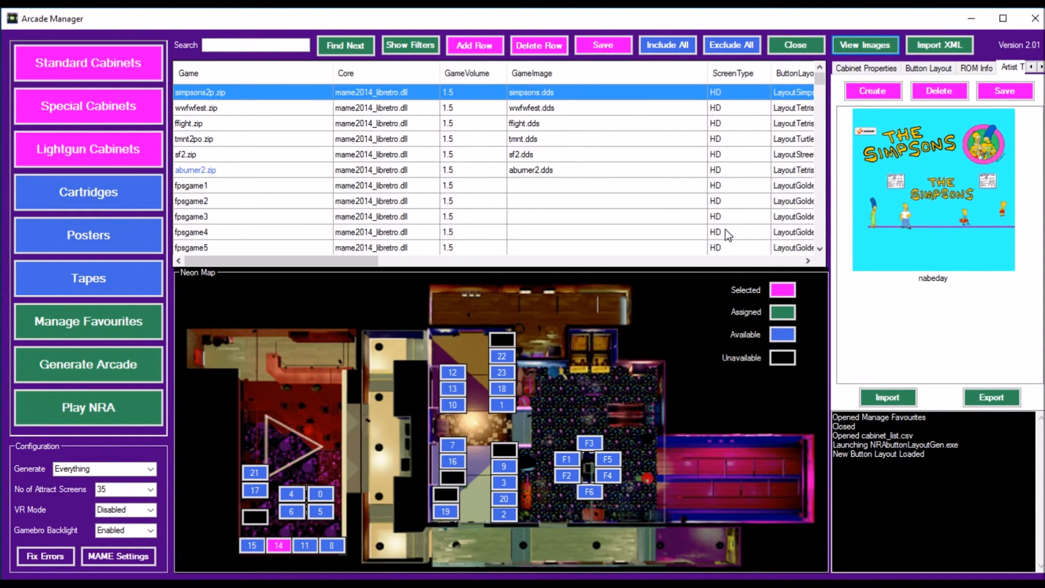
click(271, 42)
click(271, 42)
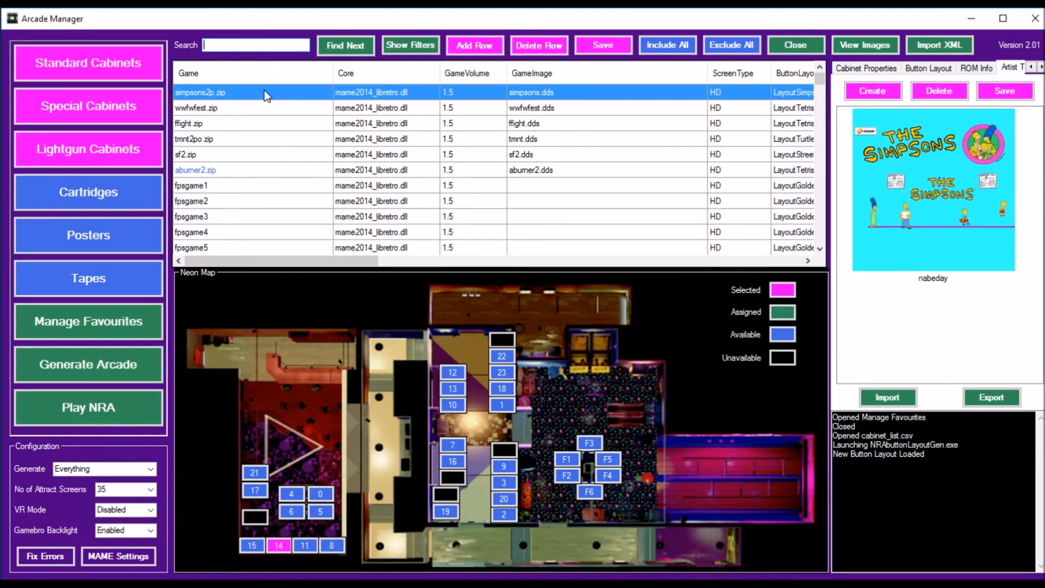
text(prim)
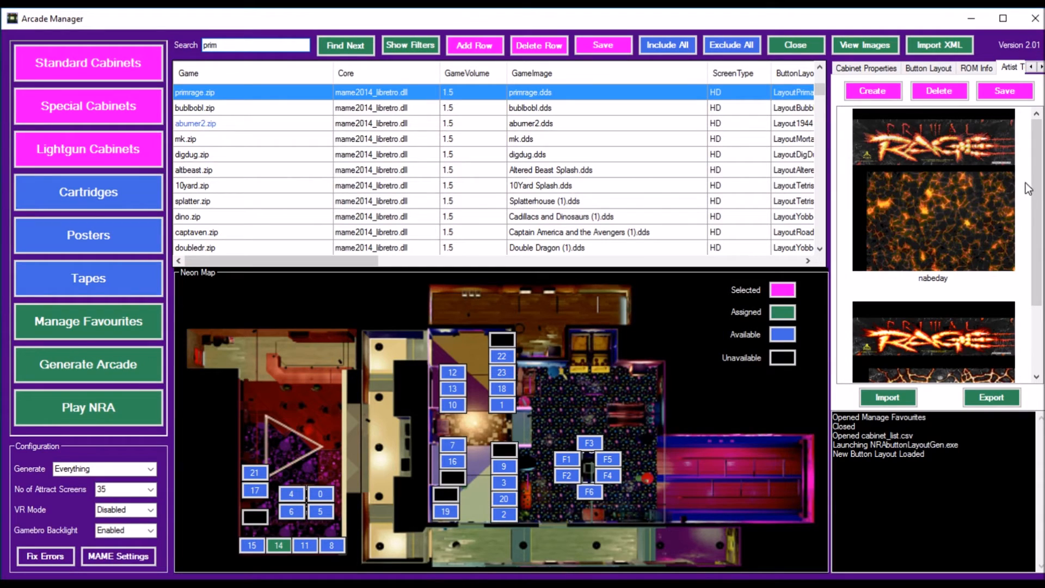
drag(1035, 173, 1043, 280)
click(349, 45)
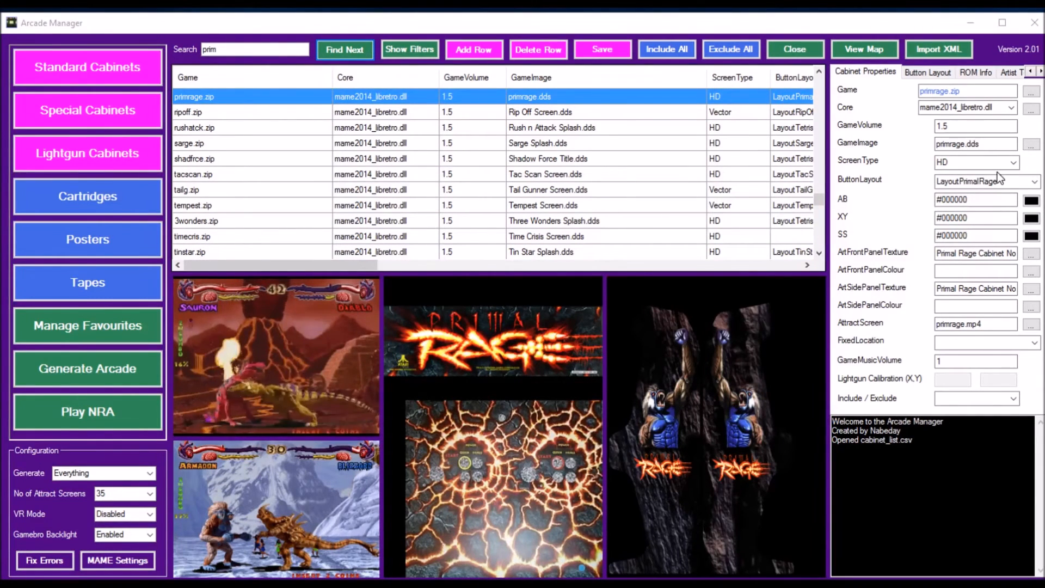
Step: Filter the cabinet list to the manufacturers Atari or Atari Games, keeping all cabinets included
click(413, 54)
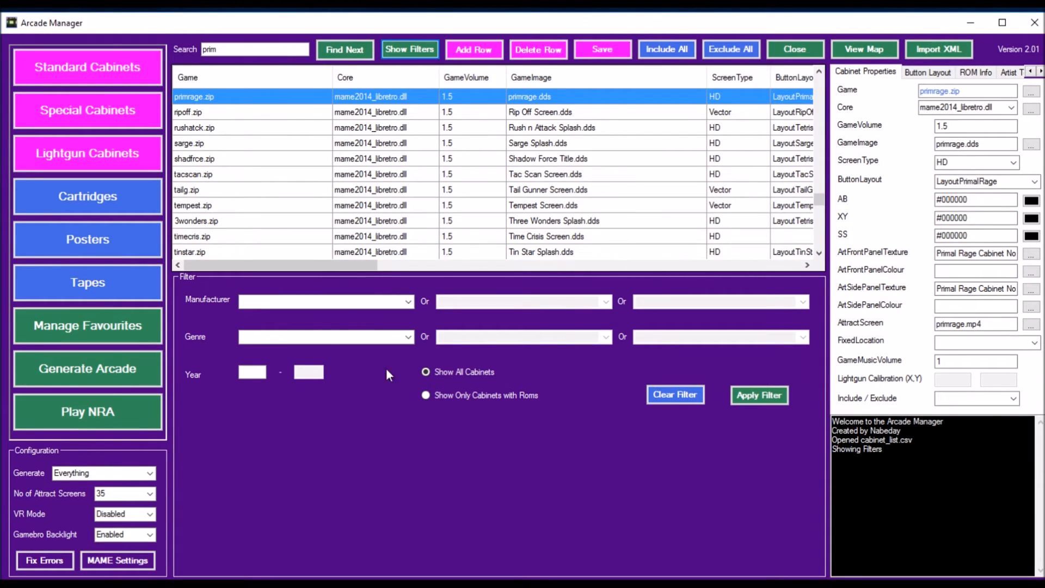
click(408, 303)
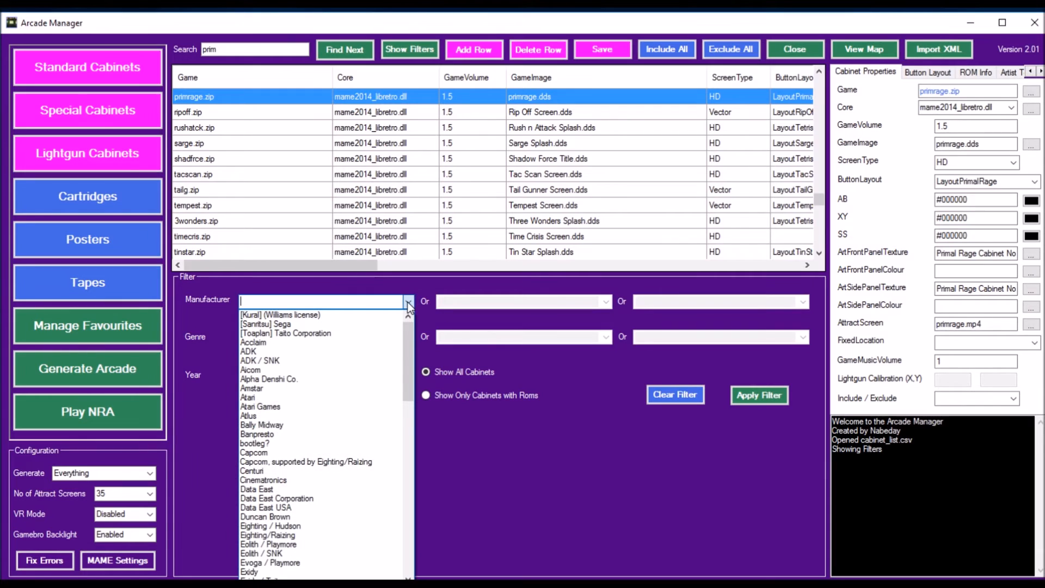
click(343, 398)
click(610, 304)
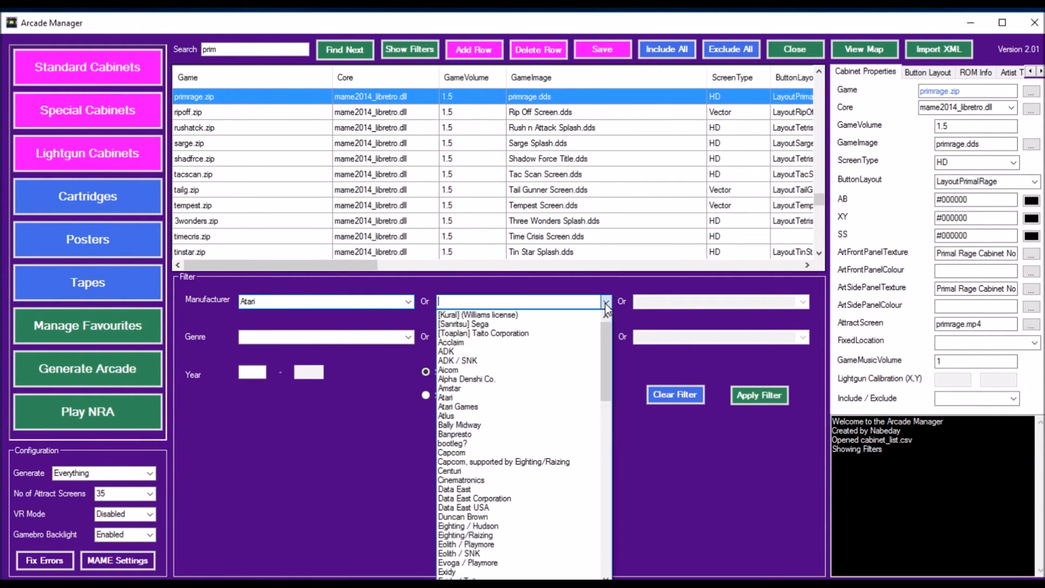
click(557, 404)
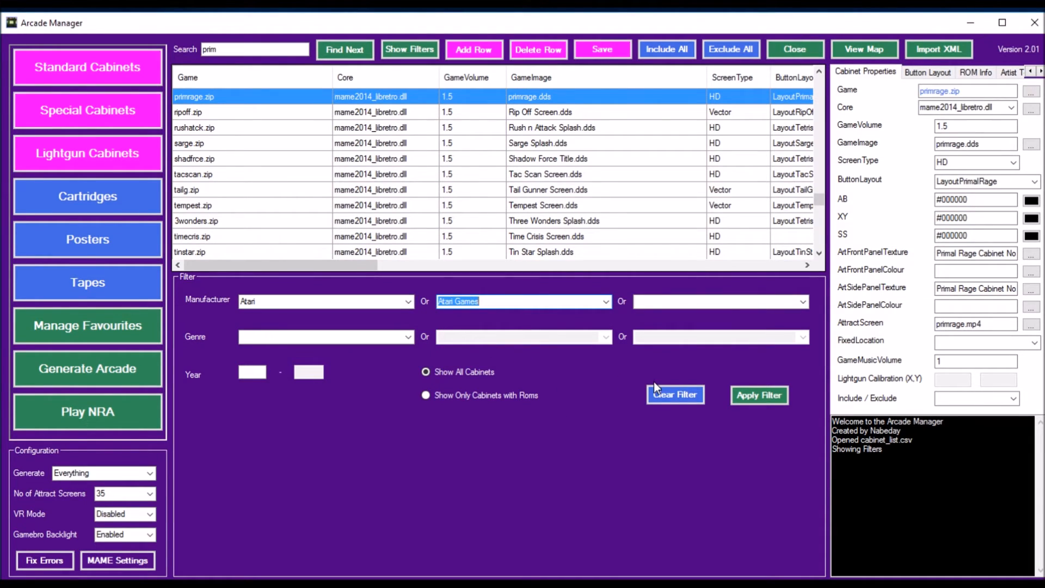
click(762, 397)
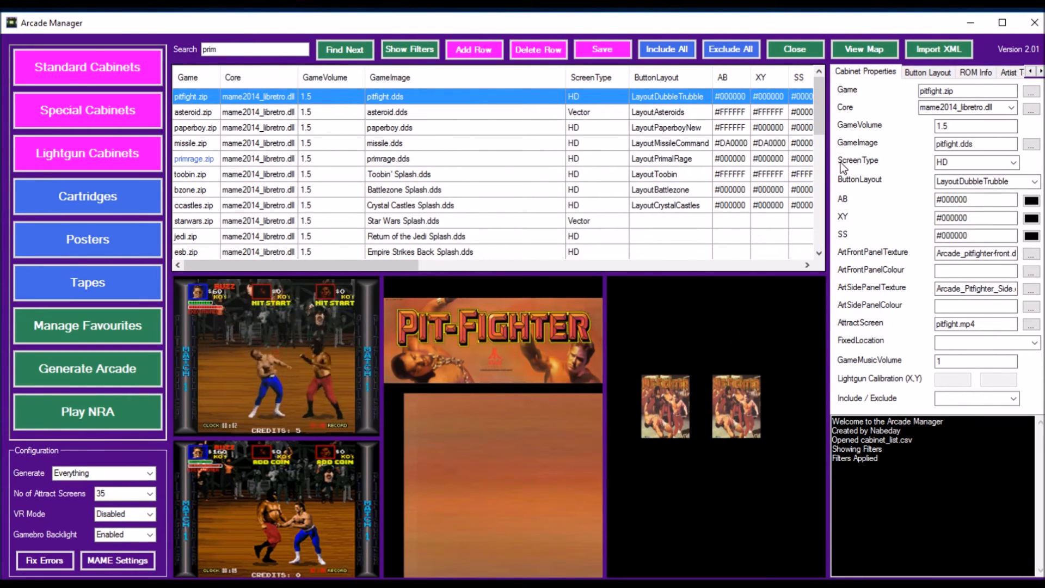
Step: Exclude all the filtered Atari cabinets from the arcade and check their Include column
mouse_move(820, 113)
mouse_down()
mouse_move(816, 245)
mouse_move(833, 112)
mouse_up()
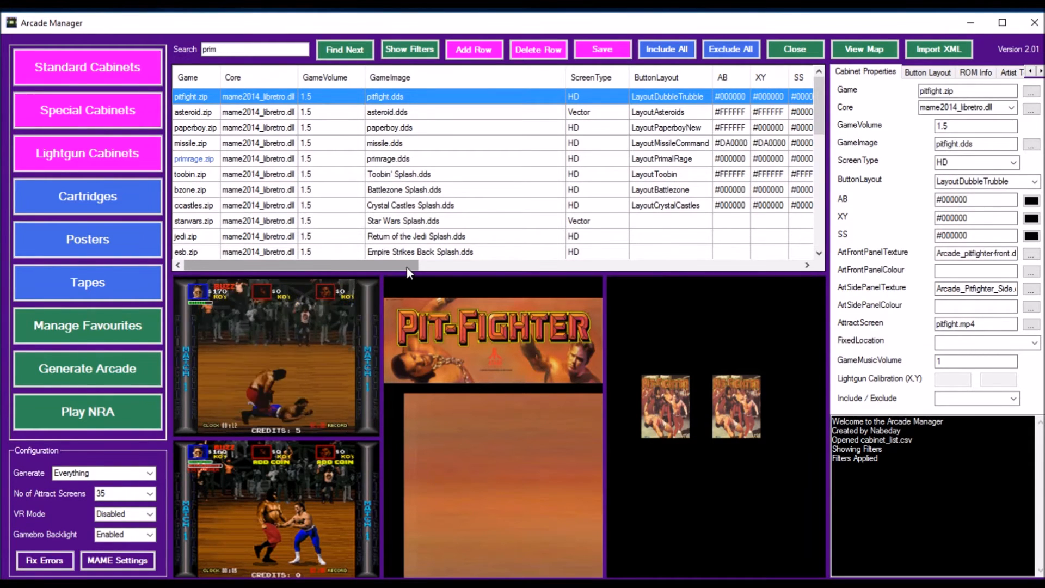
click(730, 47)
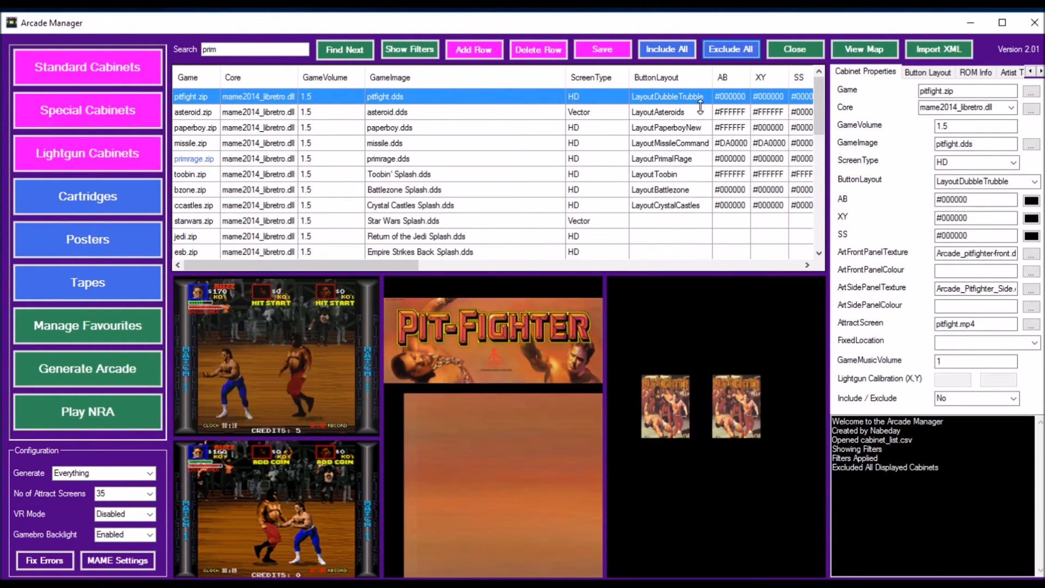
drag(394, 267, 799, 221)
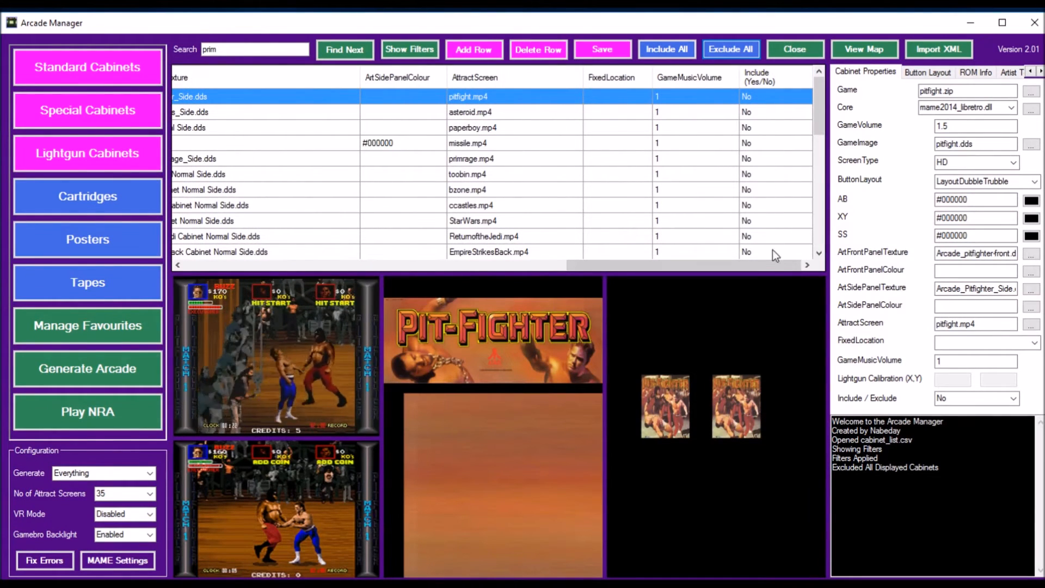
drag(711, 267, 293, 282)
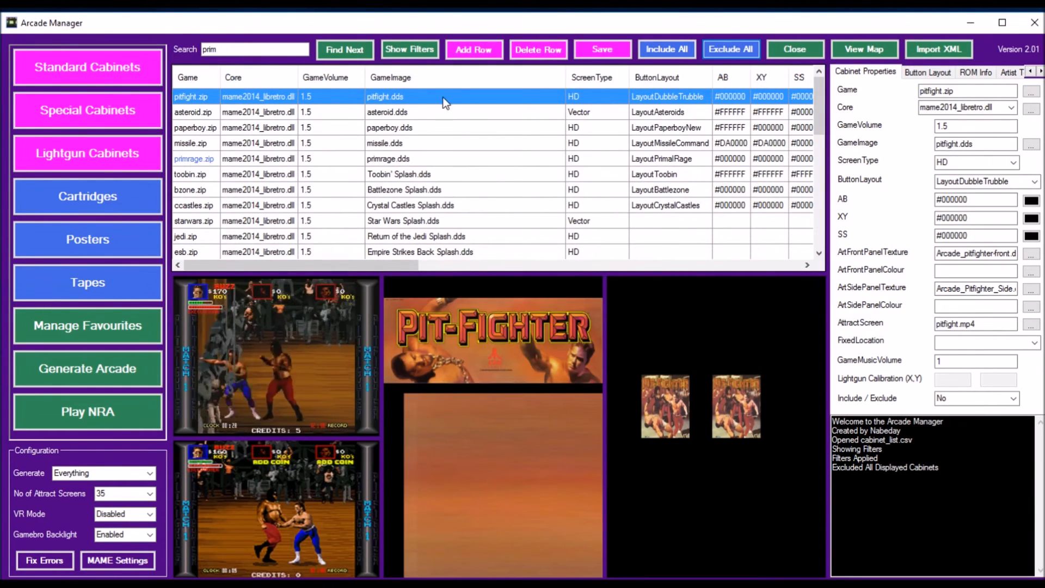
Step: Clear the manufacturer filter to list all cabinets again
click(412, 49)
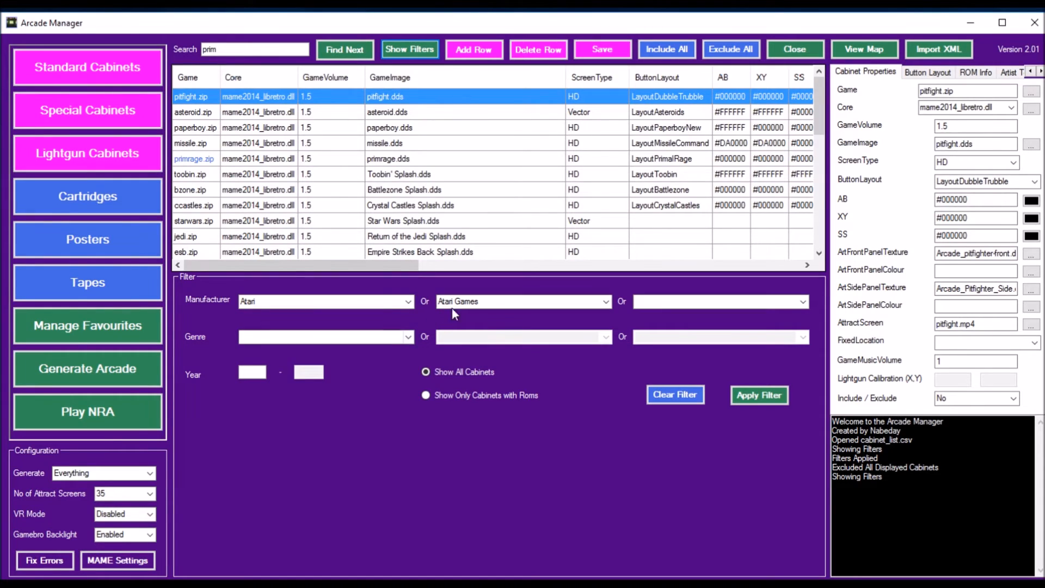
click(675, 394)
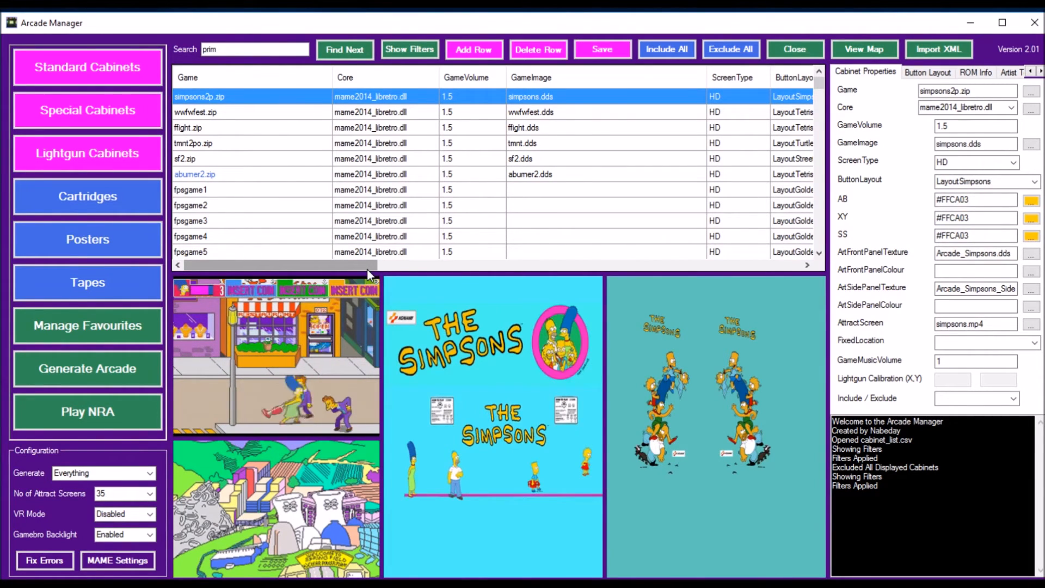
Step: Exclude all listed cabinets from the arcade and check their Include column
drag(349, 268, 793, 256)
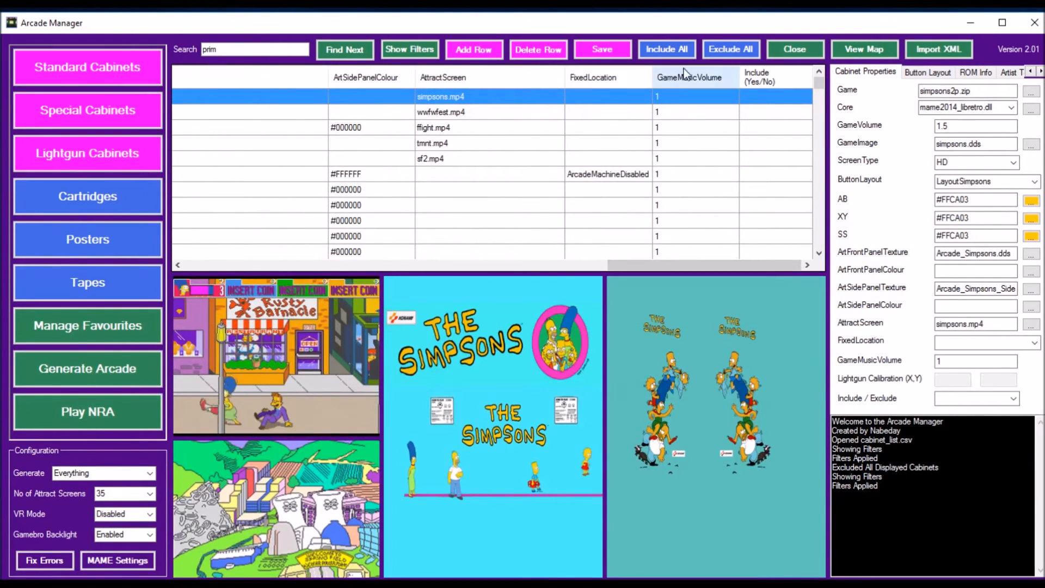
click(740, 54)
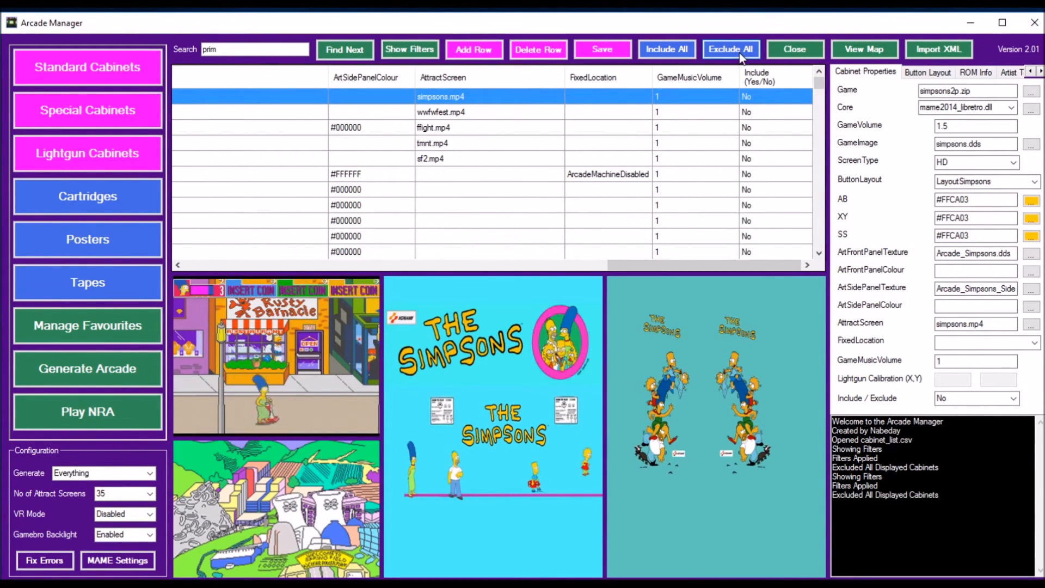
mouse_move(822, 89)
mouse_down()
mouse_move(824, 191)
mouse_move(821, 90)
mouse_up()
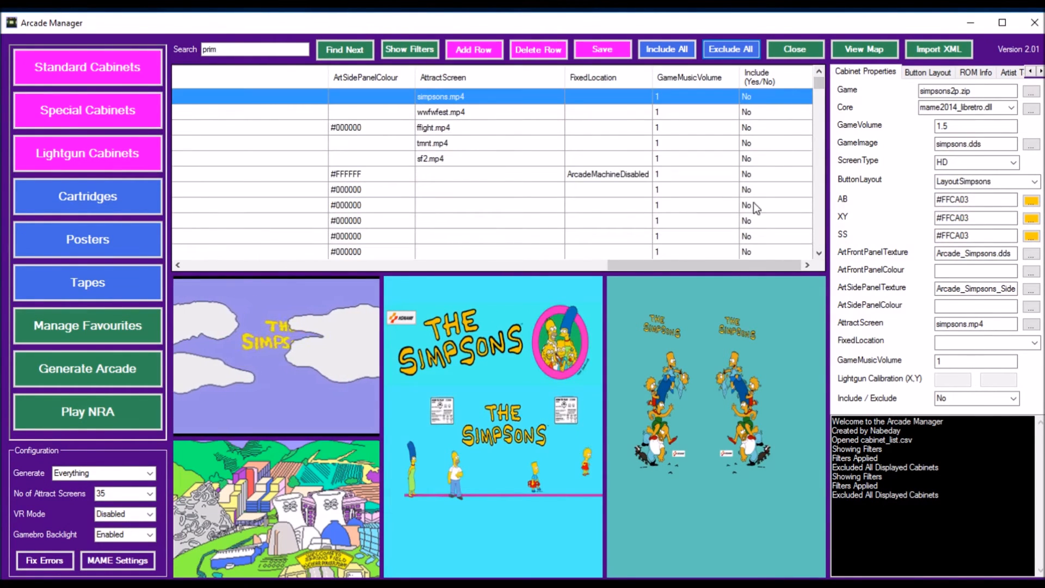
Step: Filter the cabinet list to the Sports genre and include all the filtered cabinets in the arcade
click(419, 50)
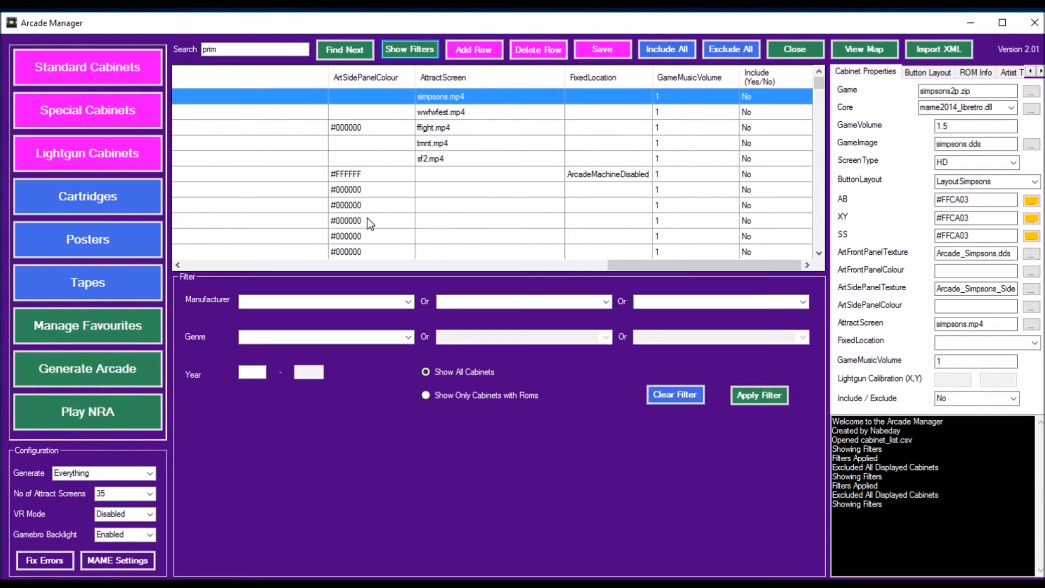
click(408, 337)
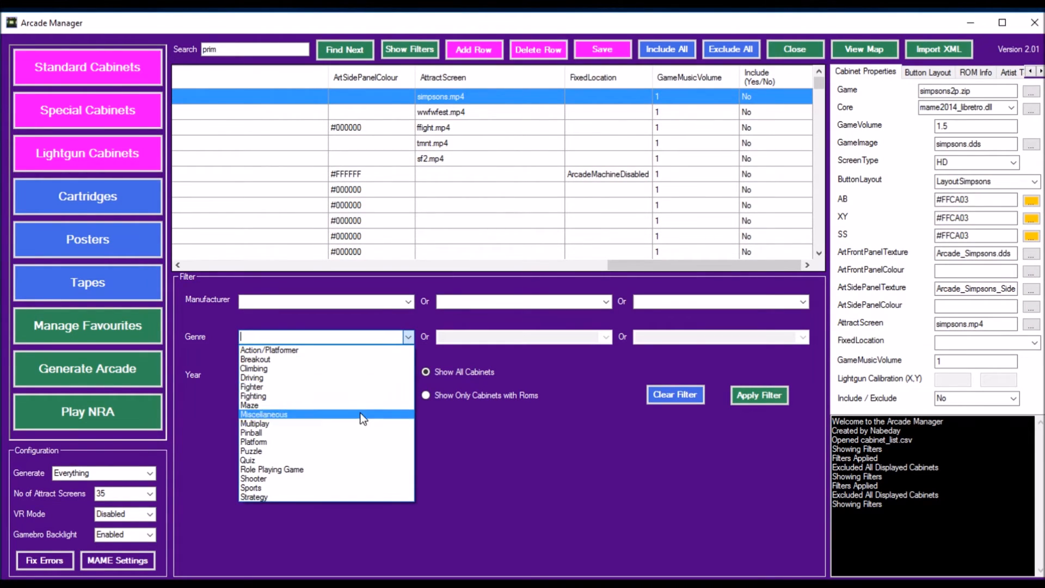
click(361, 488)
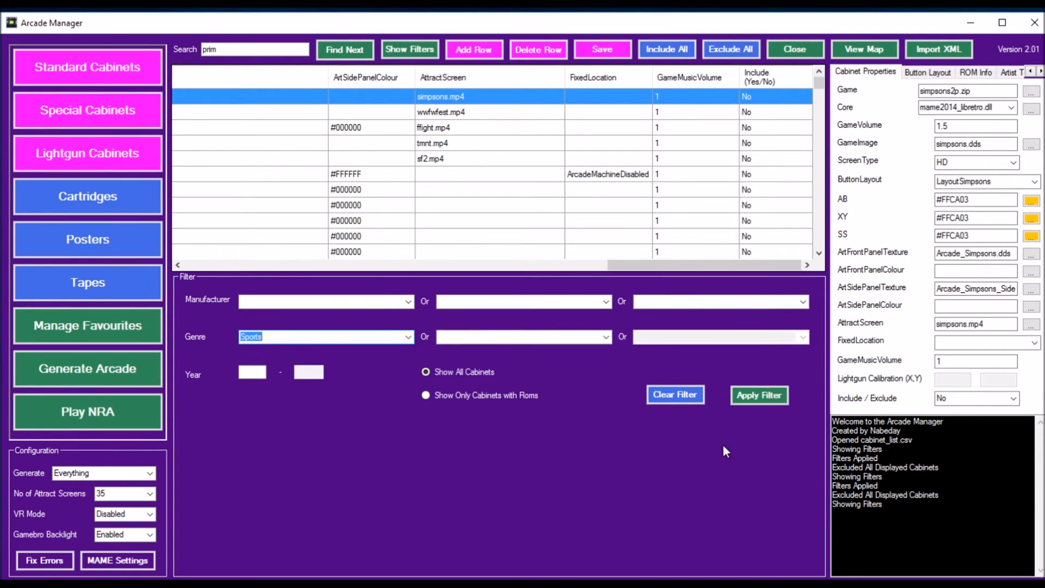
click(771, 396)
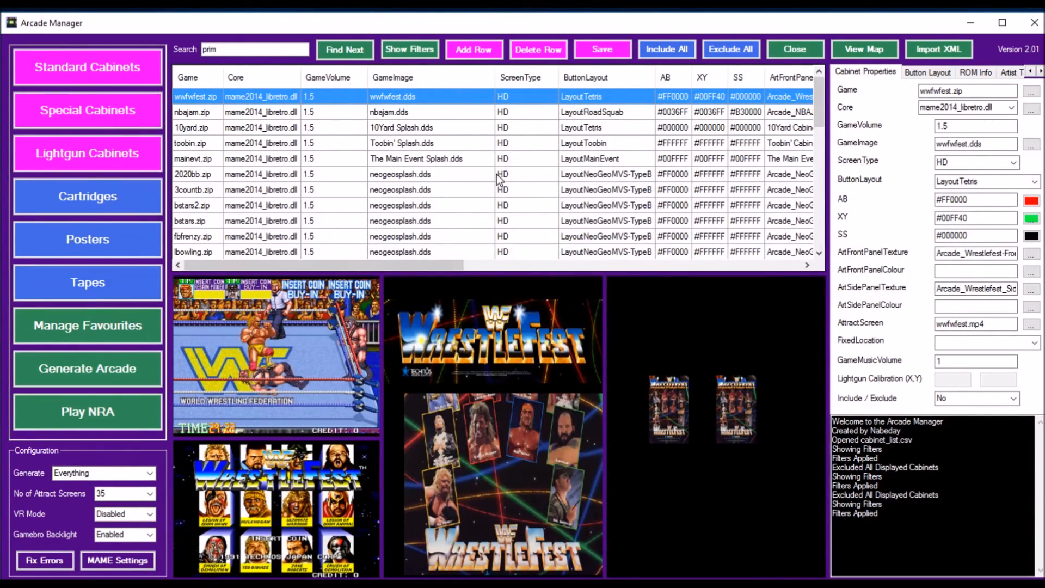
scroll(489, 177, down, 10)
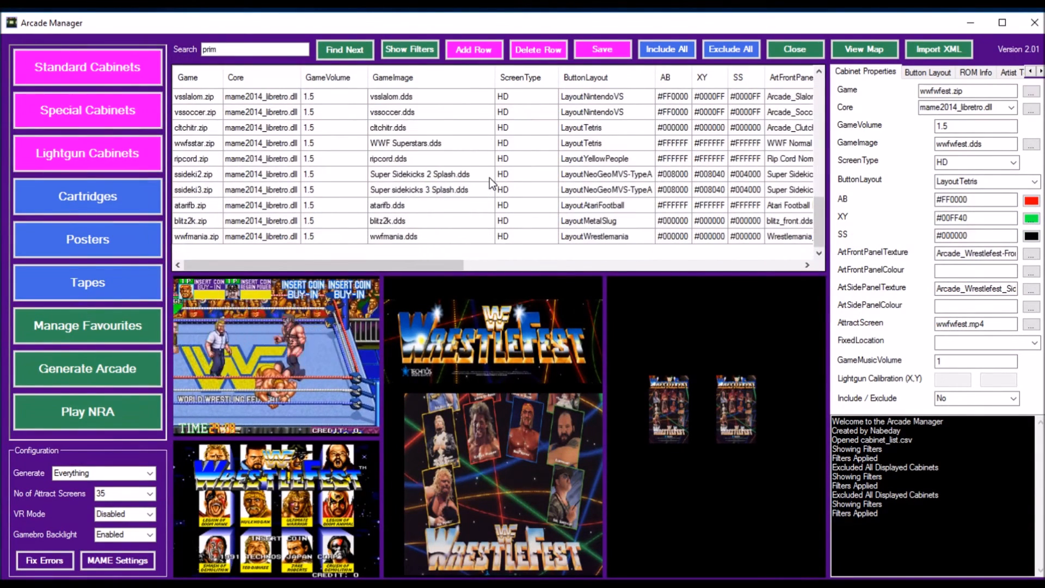
scroll(489, 177, up, 10)
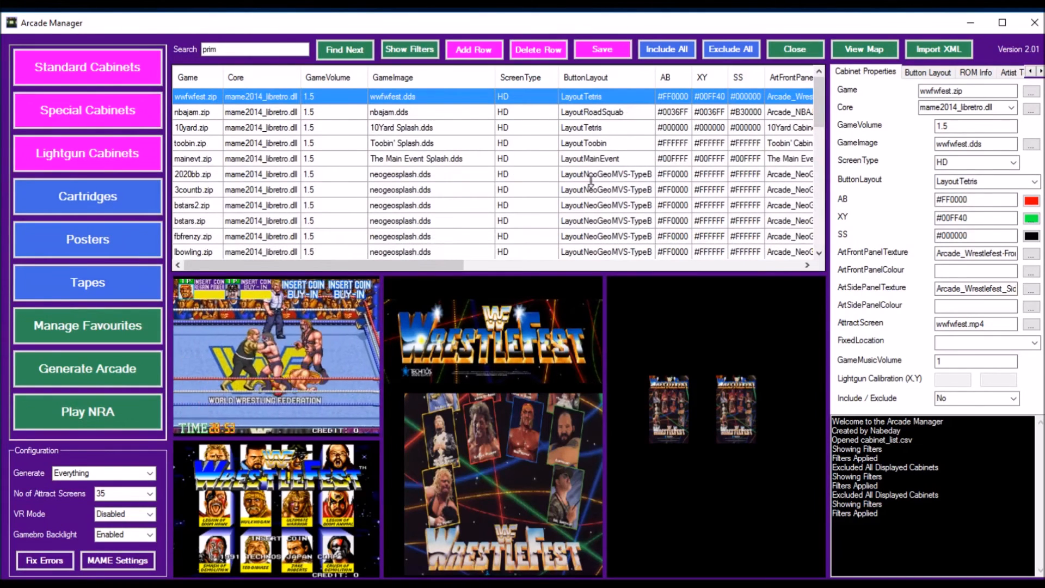
click(674, 49)
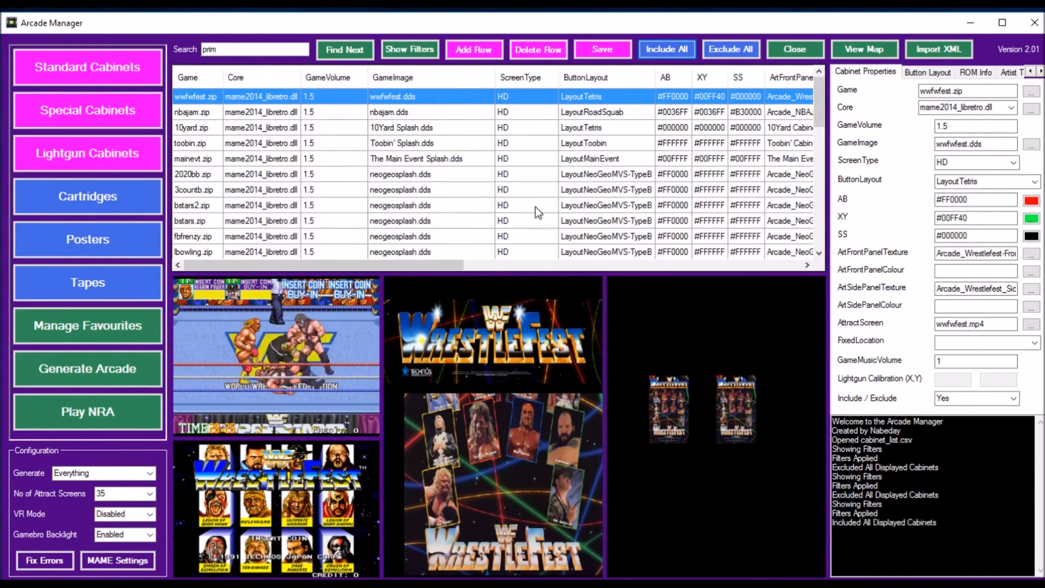
drag(444, 266, 417, 287)
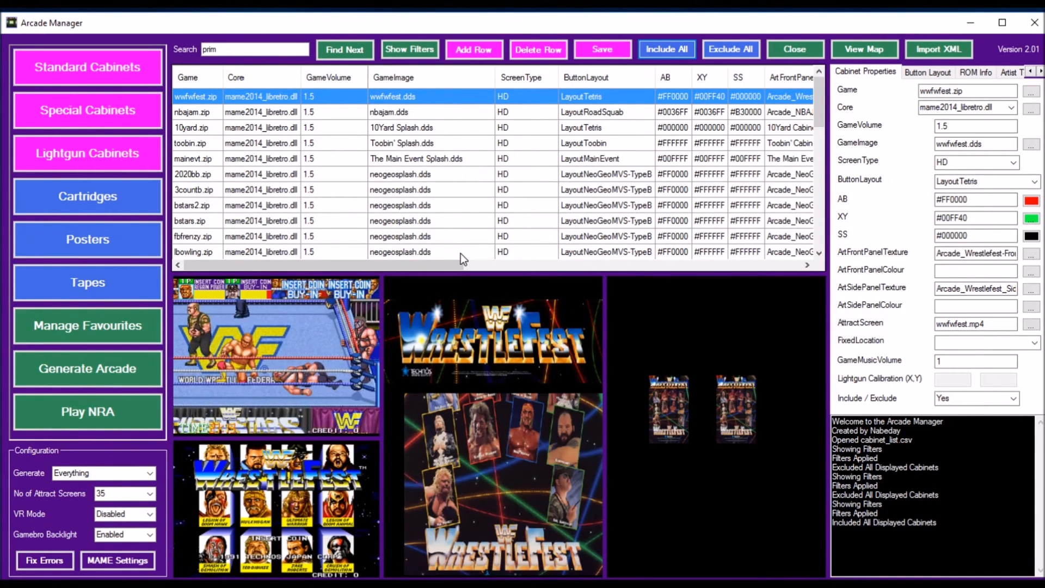
Step: Filter the cabinet list to the years 1985 to 1990 with no genre, and view the ROM info of ffight.zip
click(411, 52)
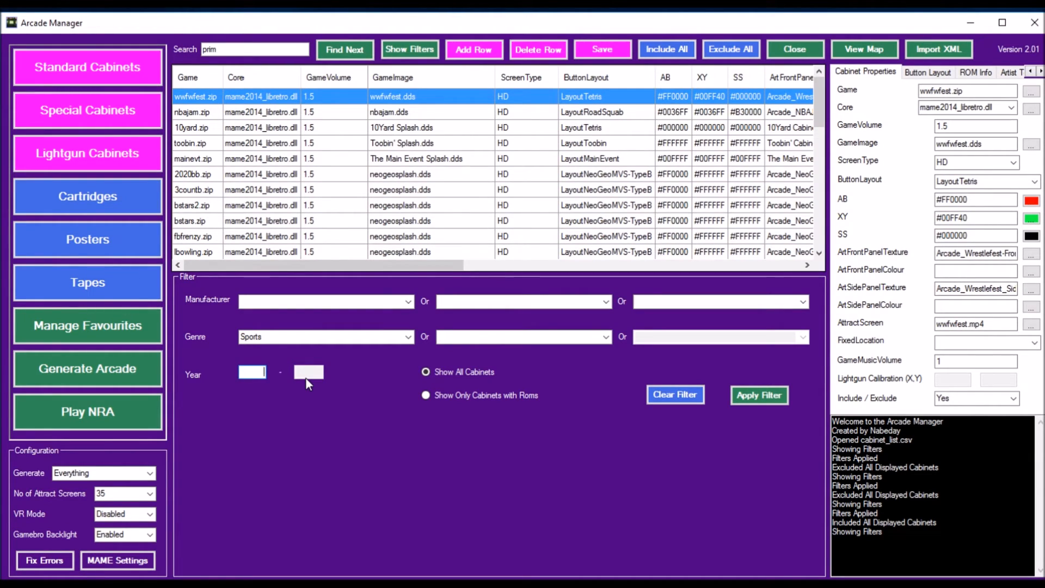
text(1)
text(9)
text(19)
click(277, 334)
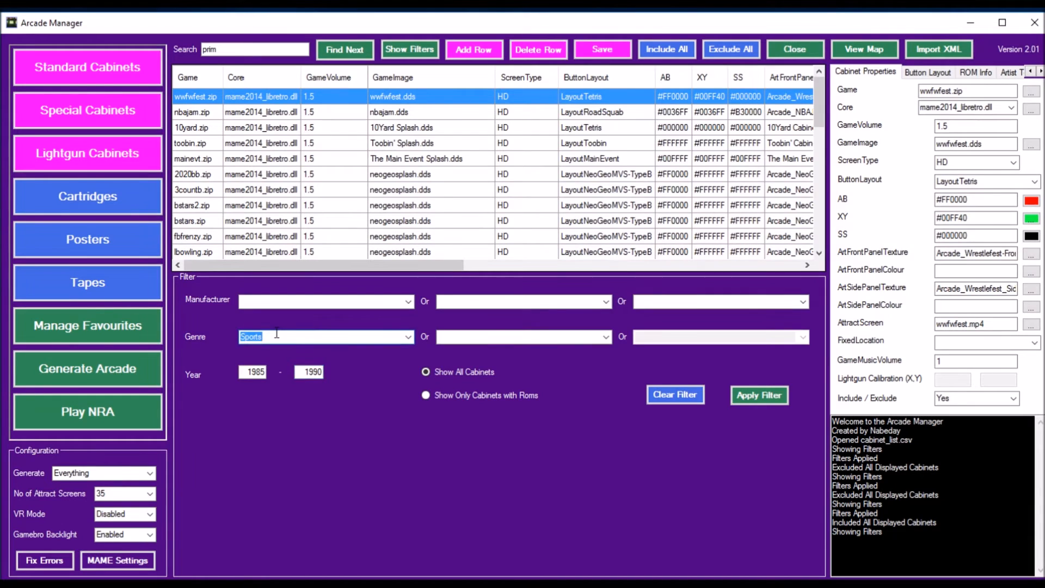
click(771, 395)
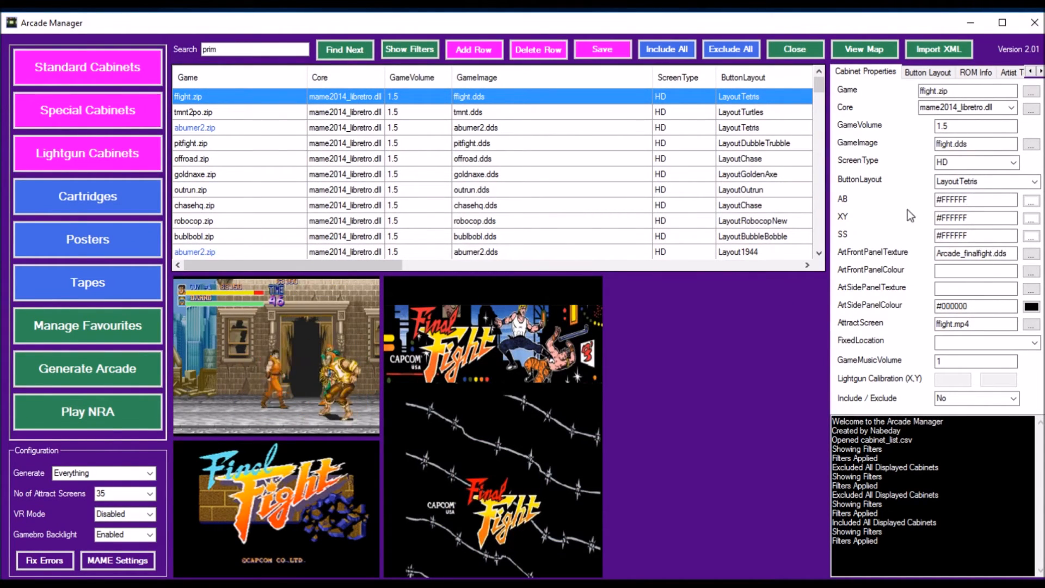
click(974, 73)
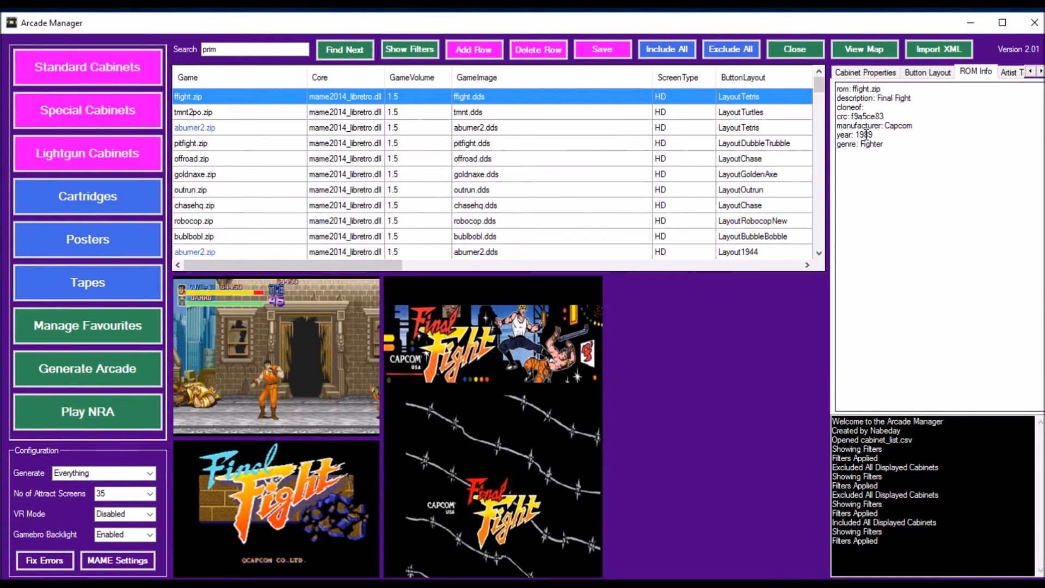
drag(819, 84, 844, 87)
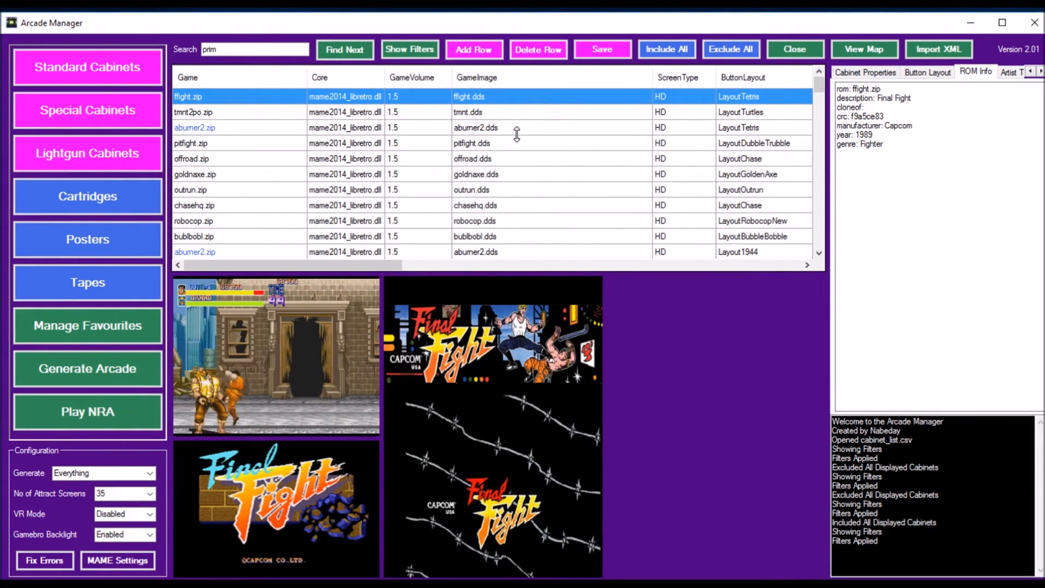
Step: Clear the year filter and generate the arcade without saving the changes to cabinet_list.csv
click(412, 50)
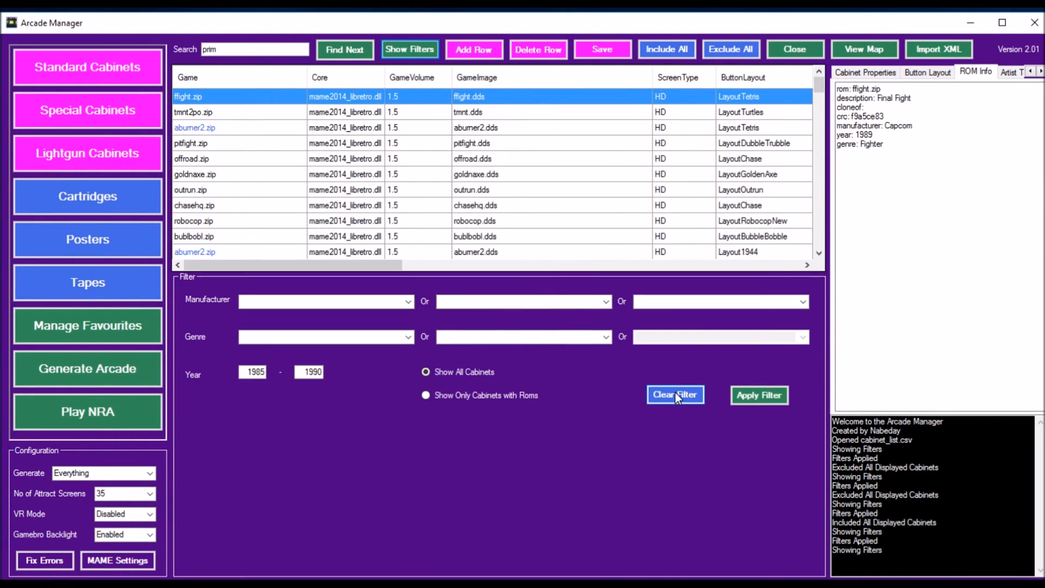
click(675, 394)
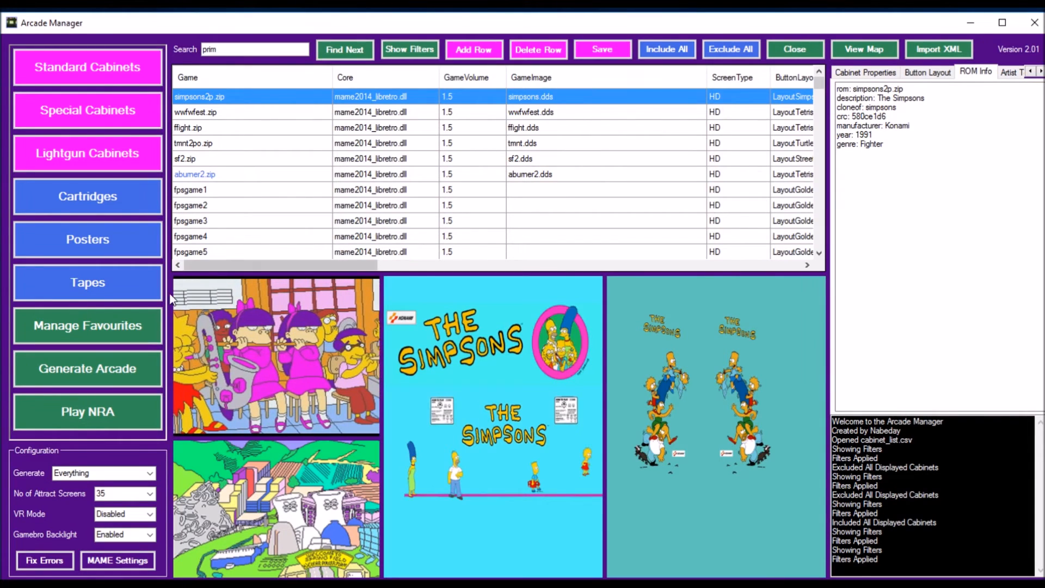
click(116, 368)
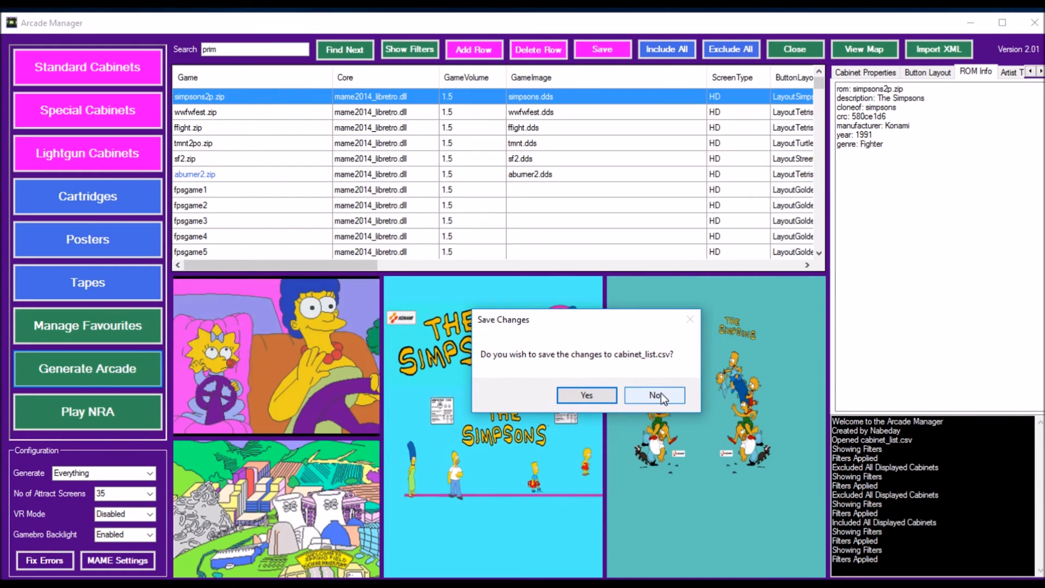
click(661, 394)
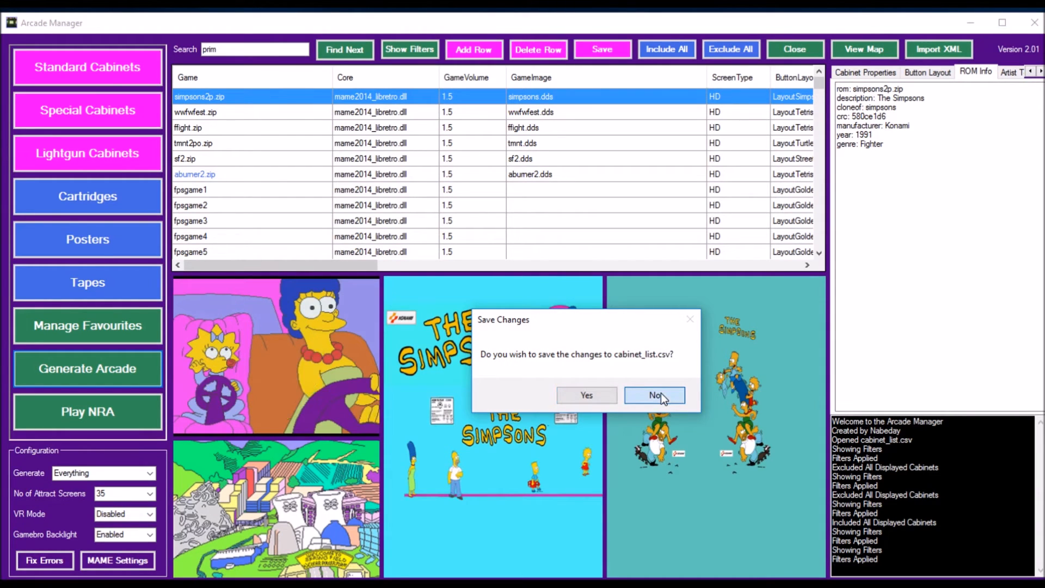
click(661, 393)
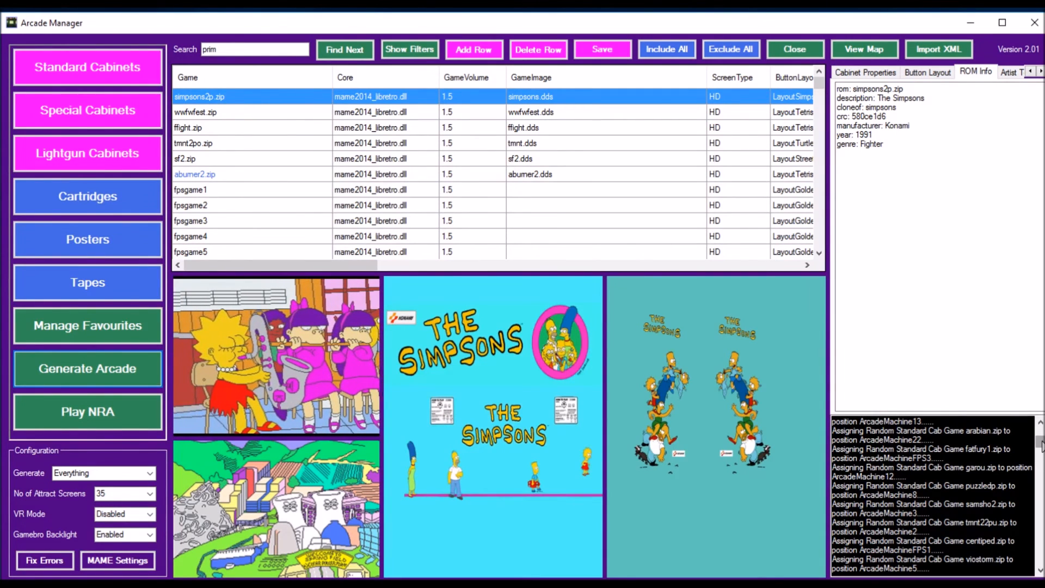
Step: Display the arcade map, and switch to the lightgun cabinet list without saving the changes to cabinet_list.csv
click(869, 50)
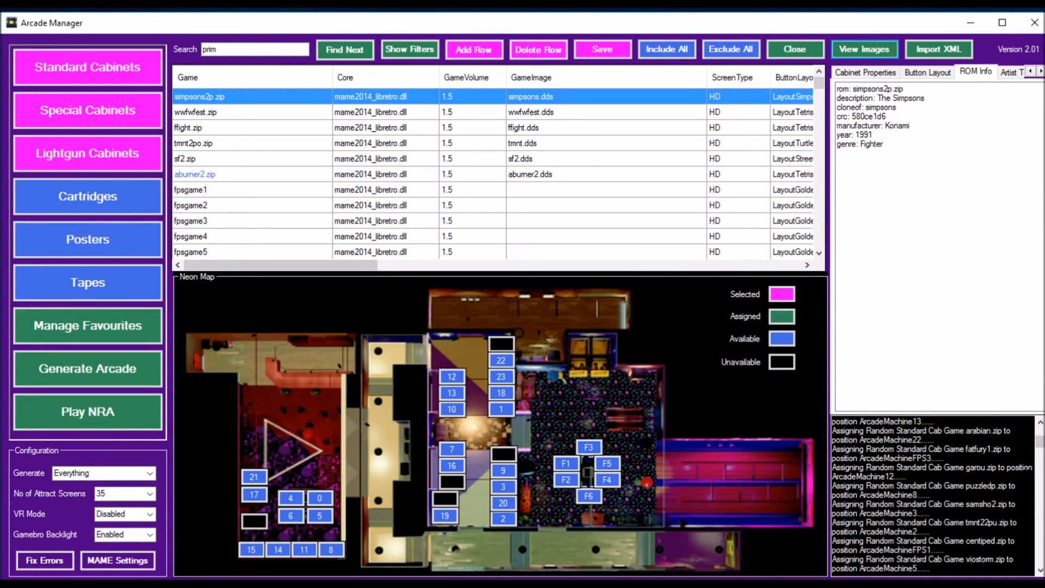
scroll(1042, 444, up, 4)
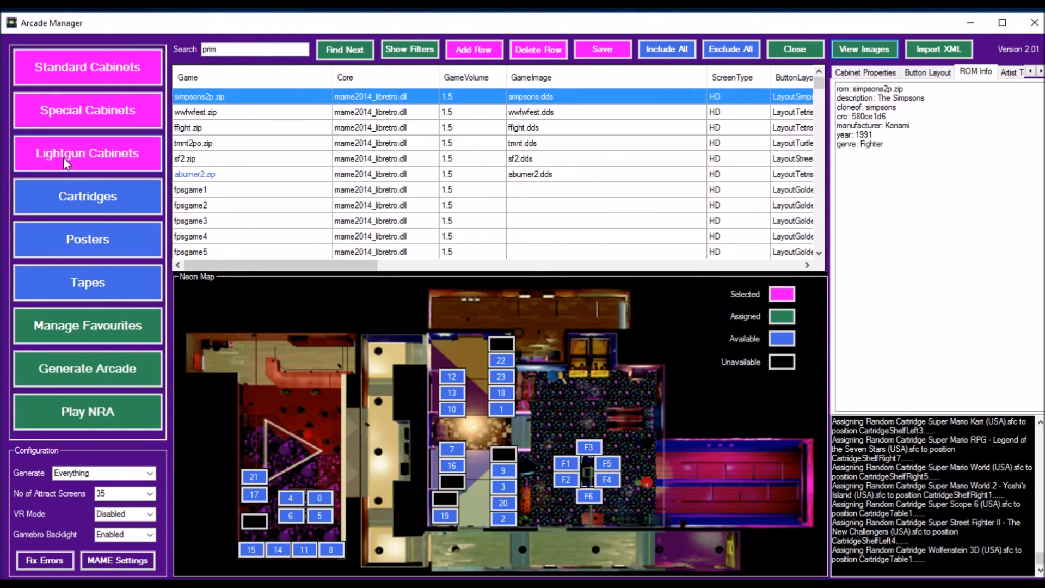
click(88, 155)
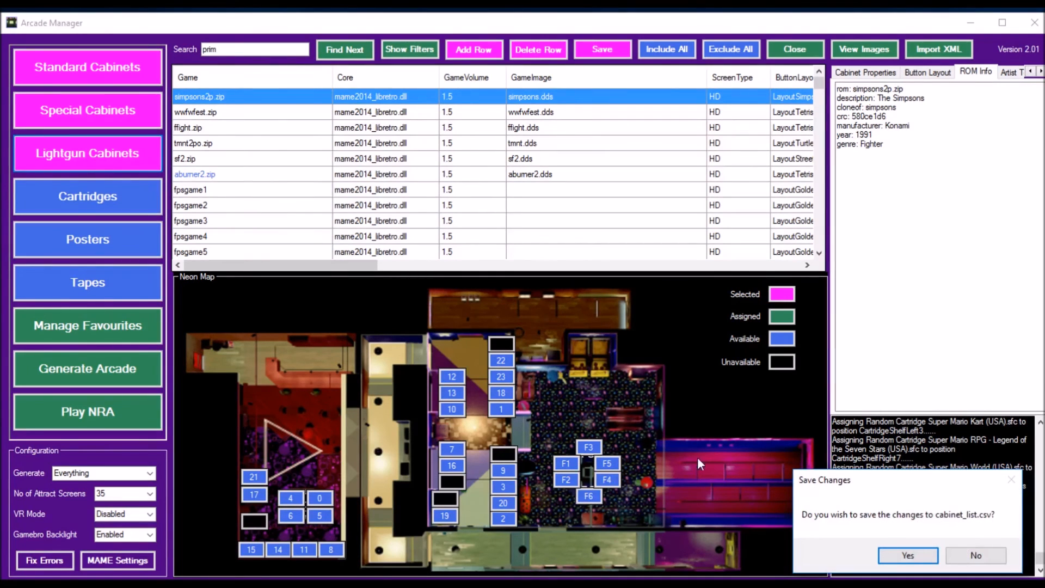
click(974, 555)
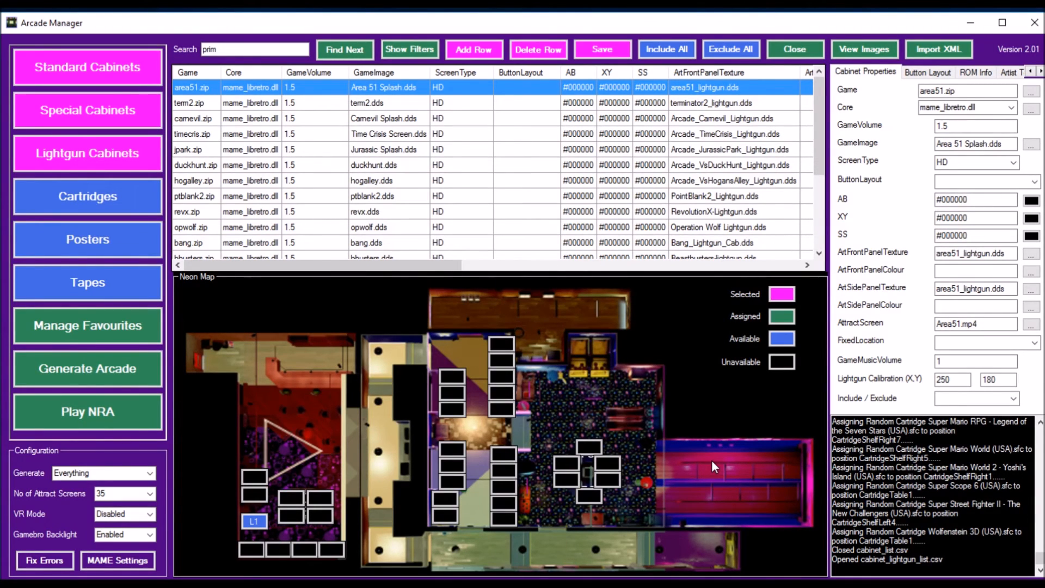
Step: View the fixed location options for the area51.zip lightgun cabinet, and close the list without saving
click(1034, 342)
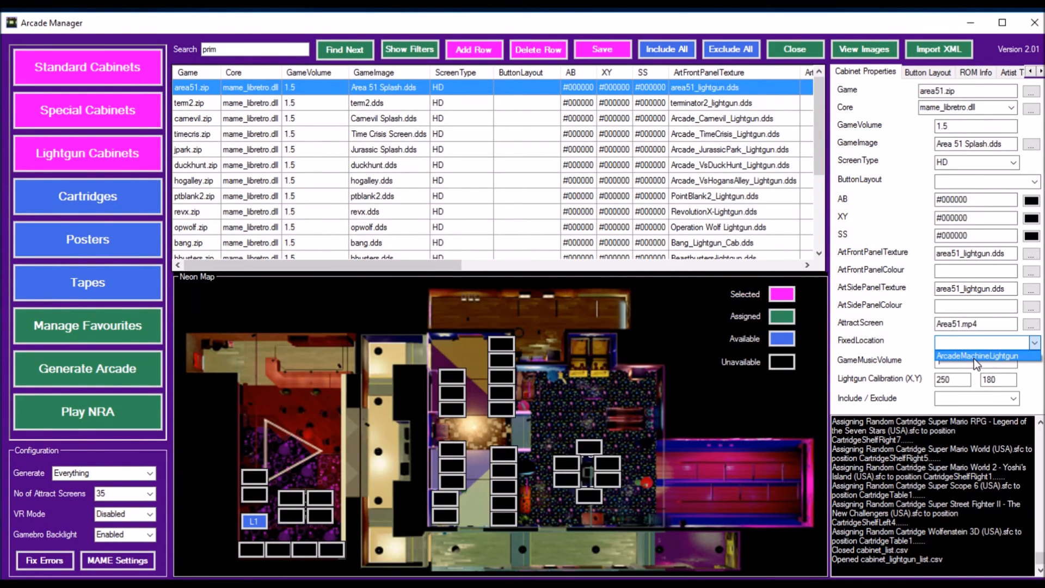
click(803, 52)
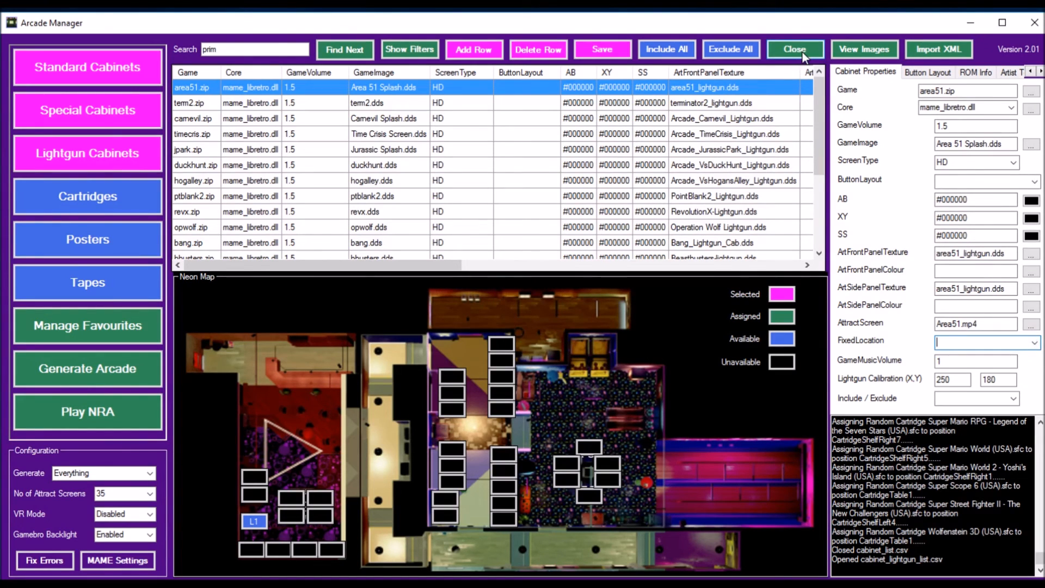
click(803, 52)
click(998, 554)
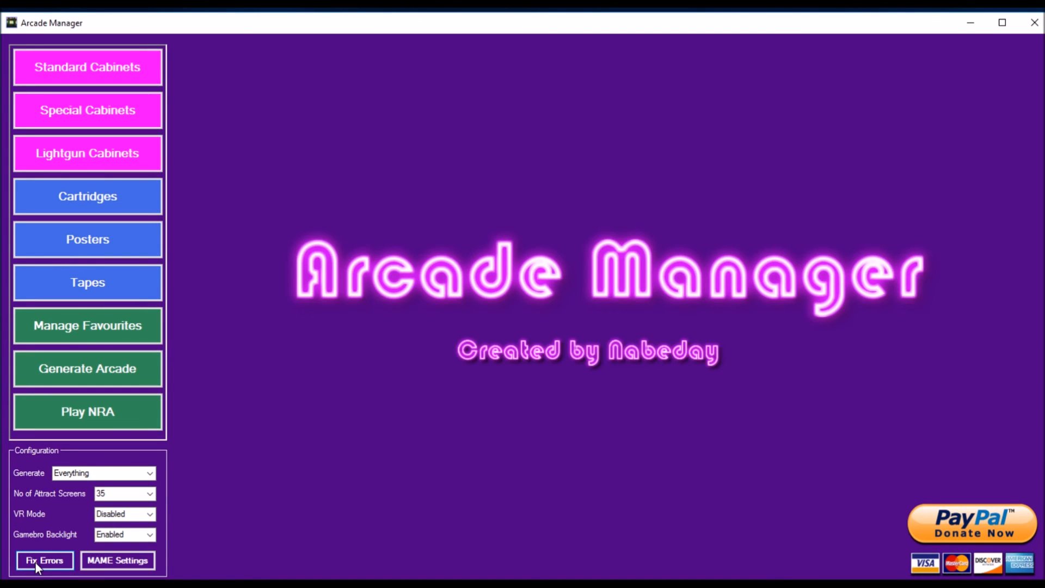
Step: Reopen the lightgun cabinet list to view the area51.zip artwork images, closing it without saving
click(86, 161)
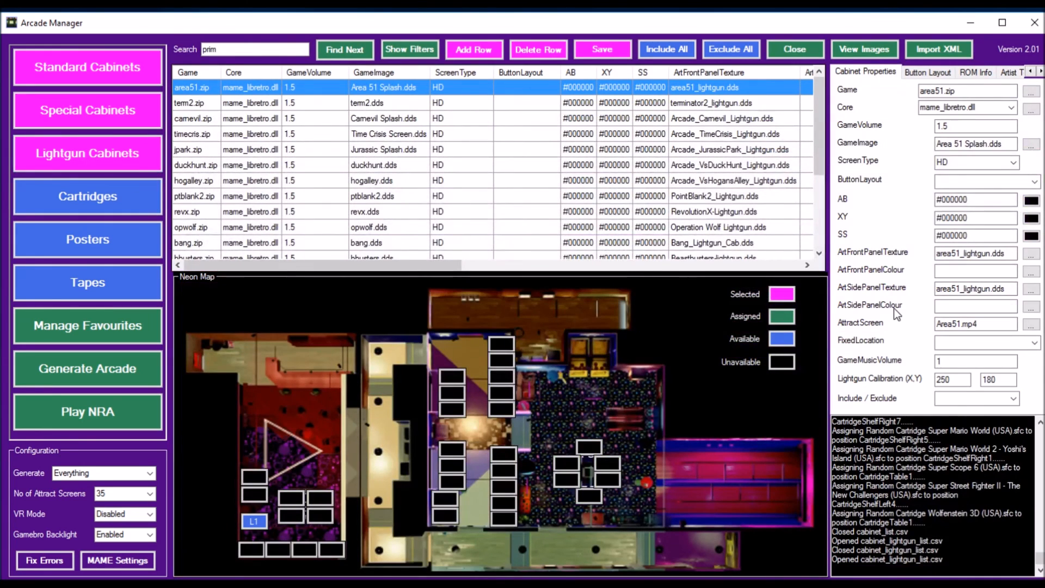
click(867, 48)
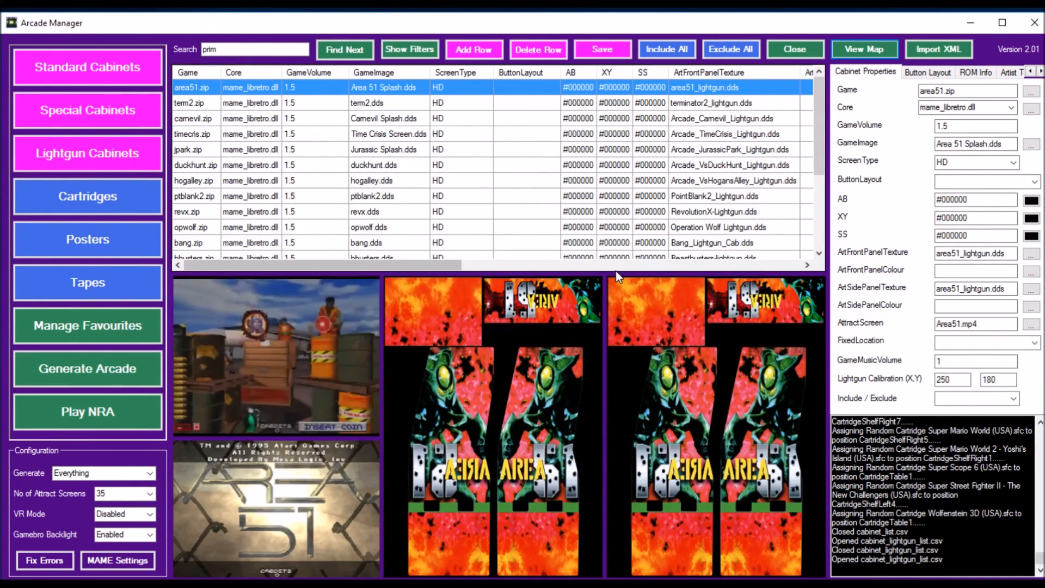
mouse_move(821, 103)
mouse_down()
mouse_move(828, 210)
mouse_move(824, 98)
mouse_up()
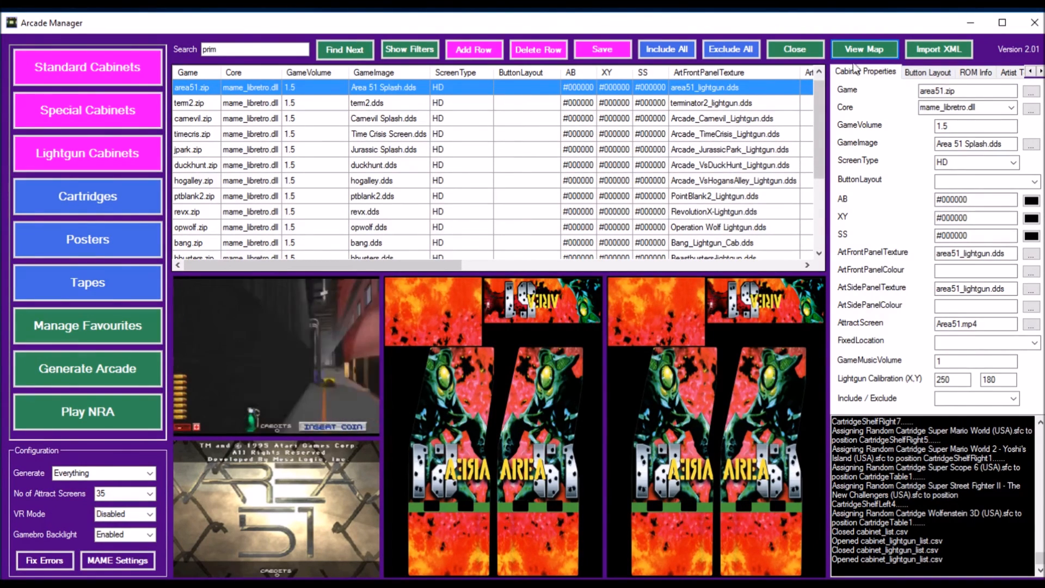
click(805, 48)
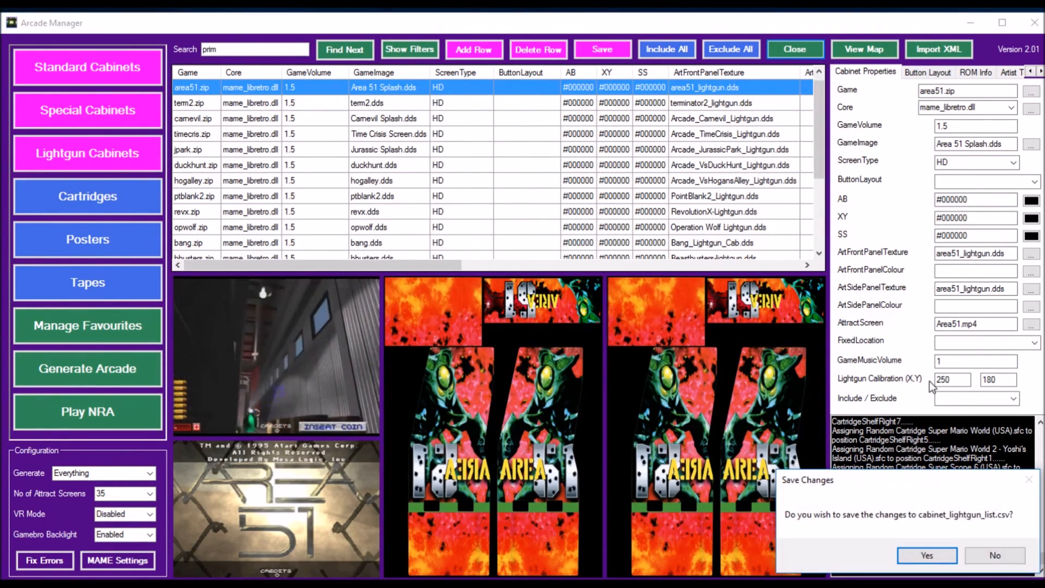
click(1003, 554)
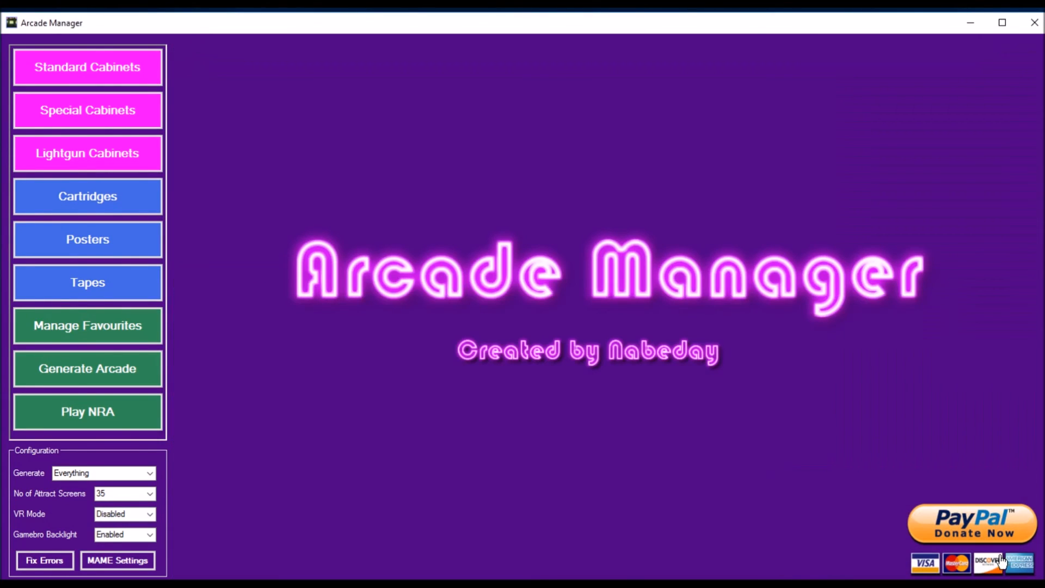
Step: Save the current arcade setup as a favourite named Test, select it in the favourites list, and close the favourites manager
click(132, 329)
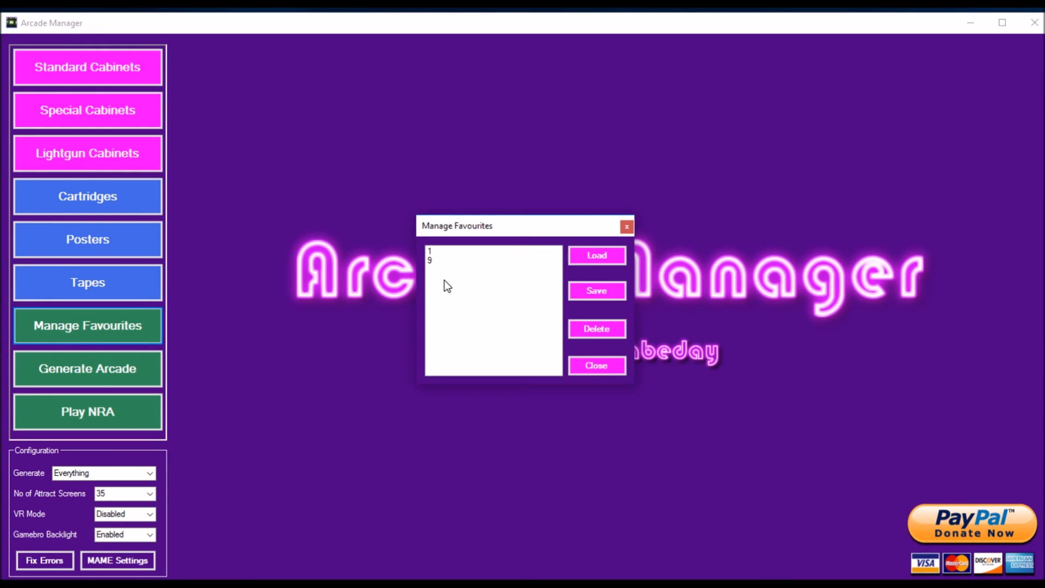
click(595, 293)
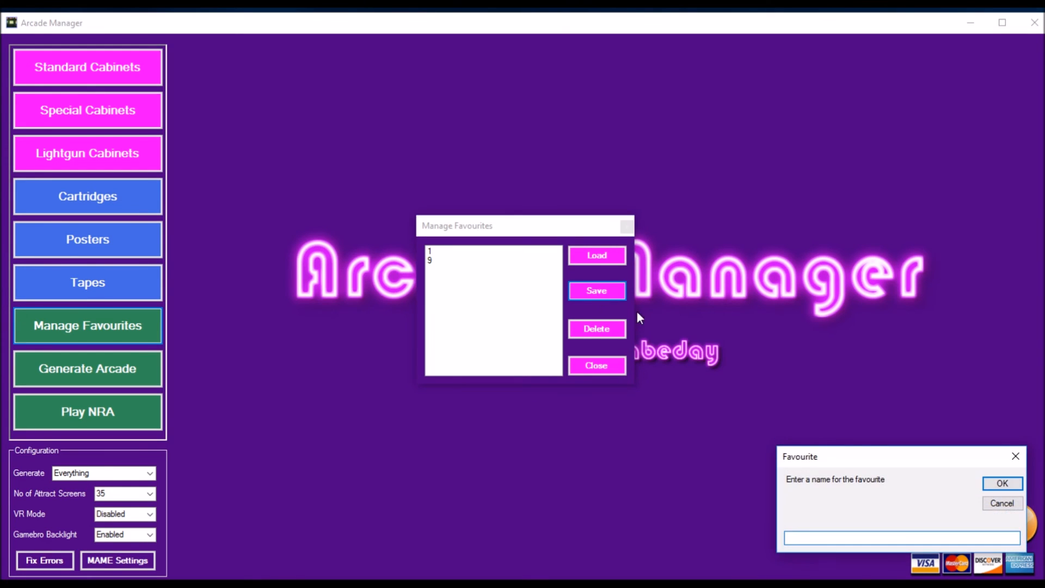
drag(859, 450, 565, 301)
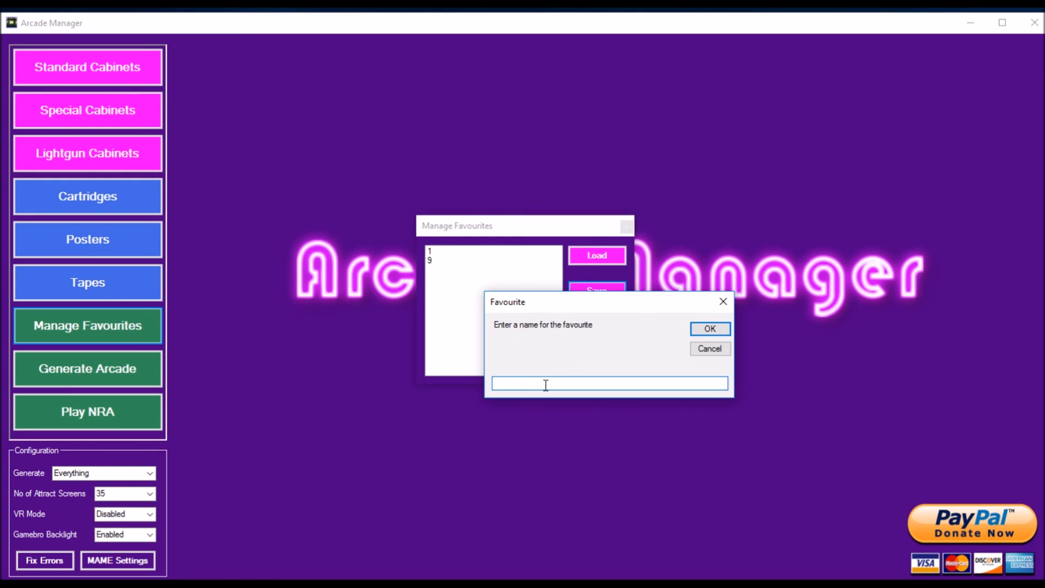
text(Test)
click(711, 328)
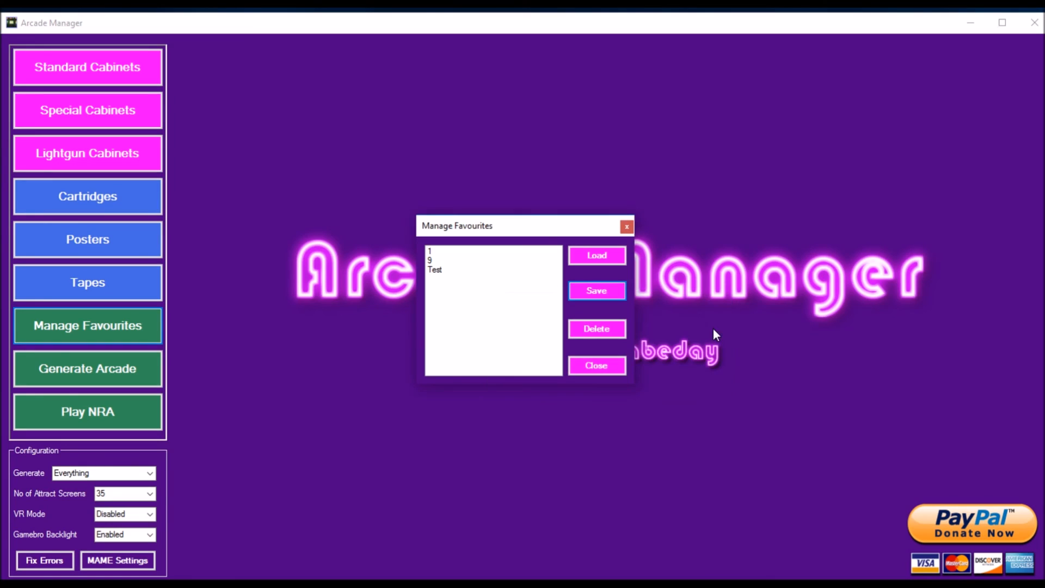
click(445, 270)
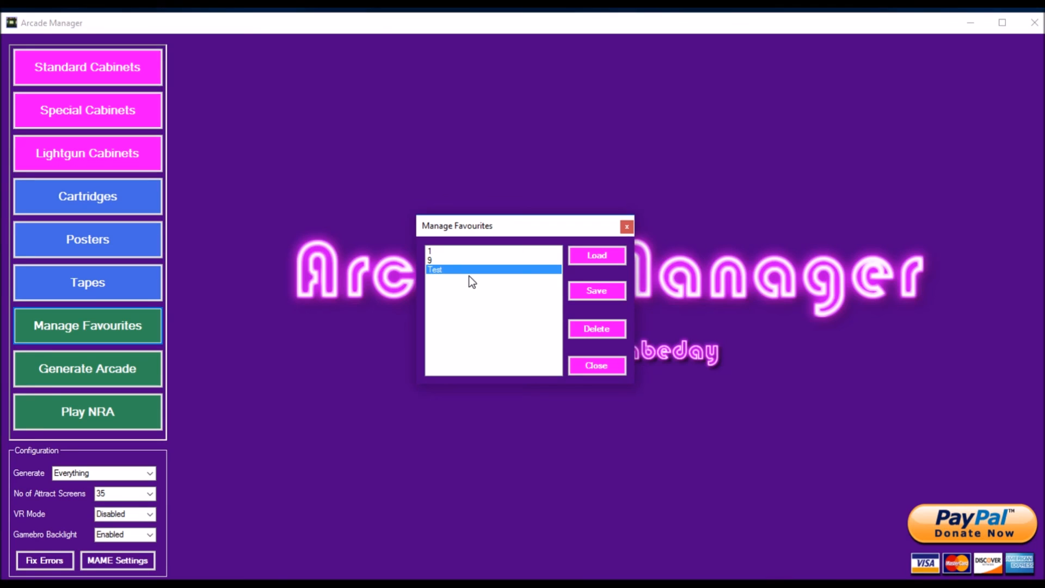
click(597, 366)
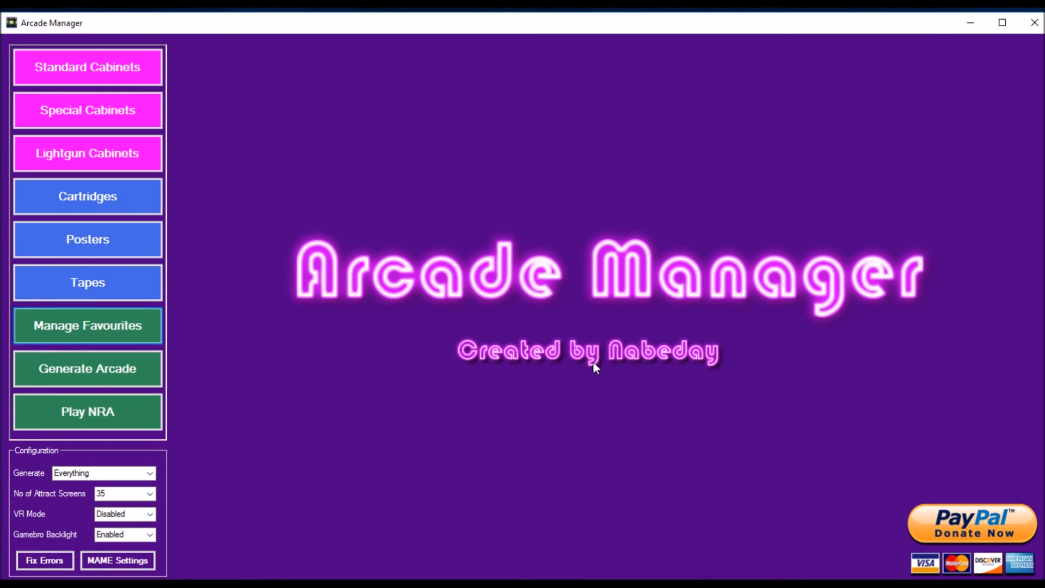
Step: Browse the tape list down to the VHS tape entries, and switch to the poster list without saving the changes to tapes_list.csv
click(99, 283)
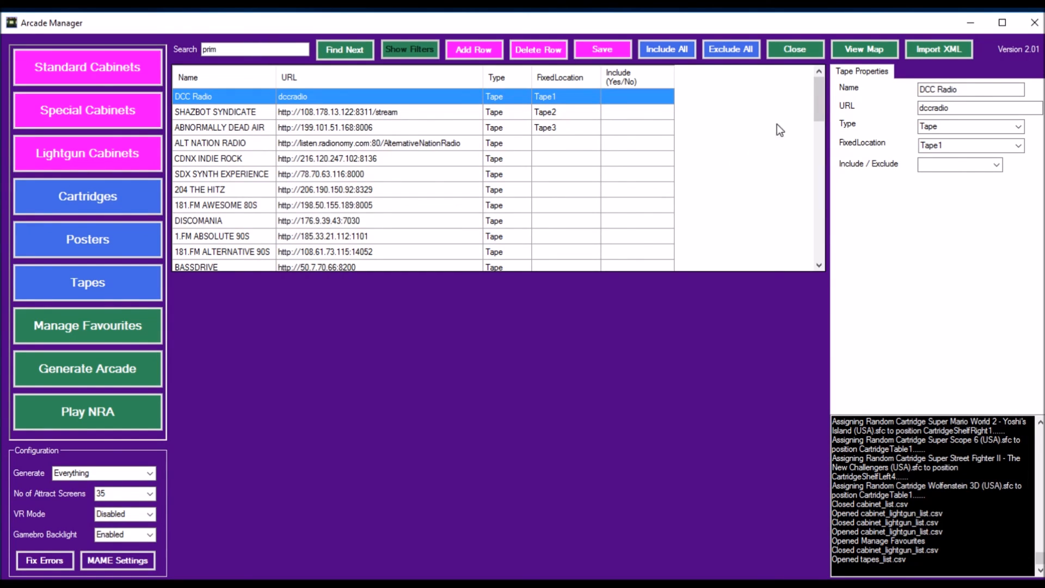
drag(820, 102, 824, 203)
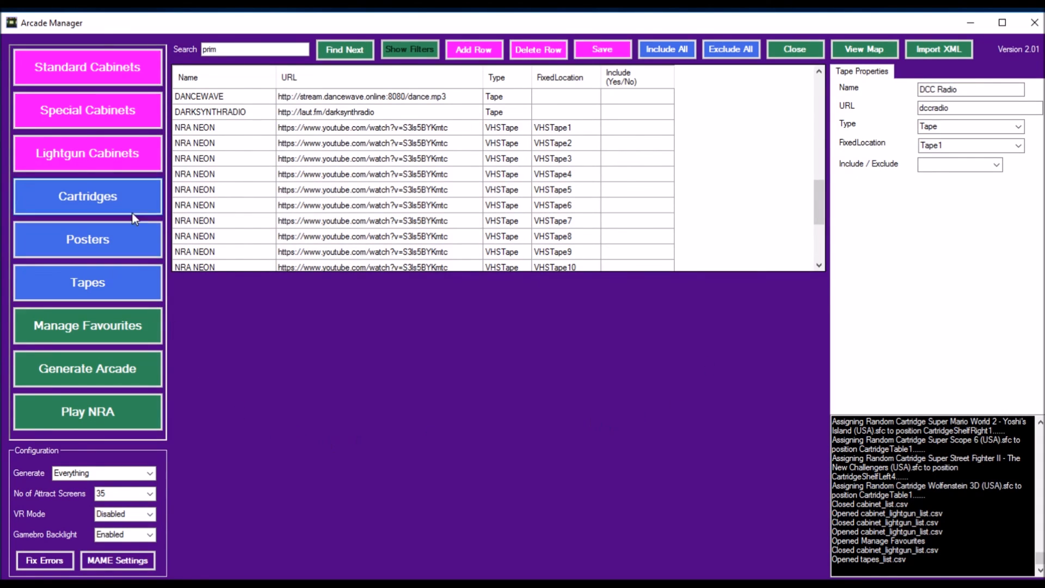
click(112, 243)
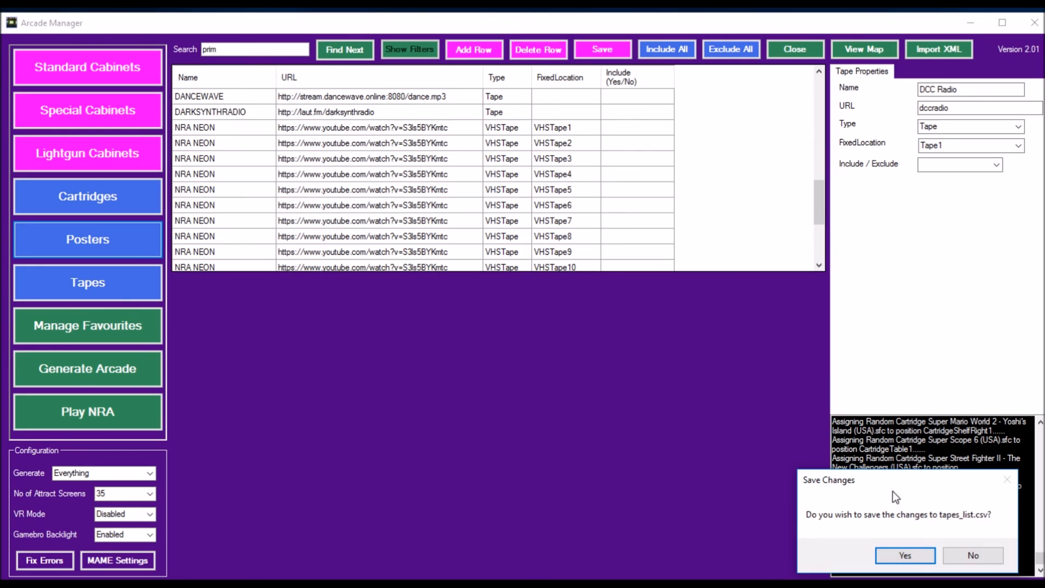
click(973, 556)
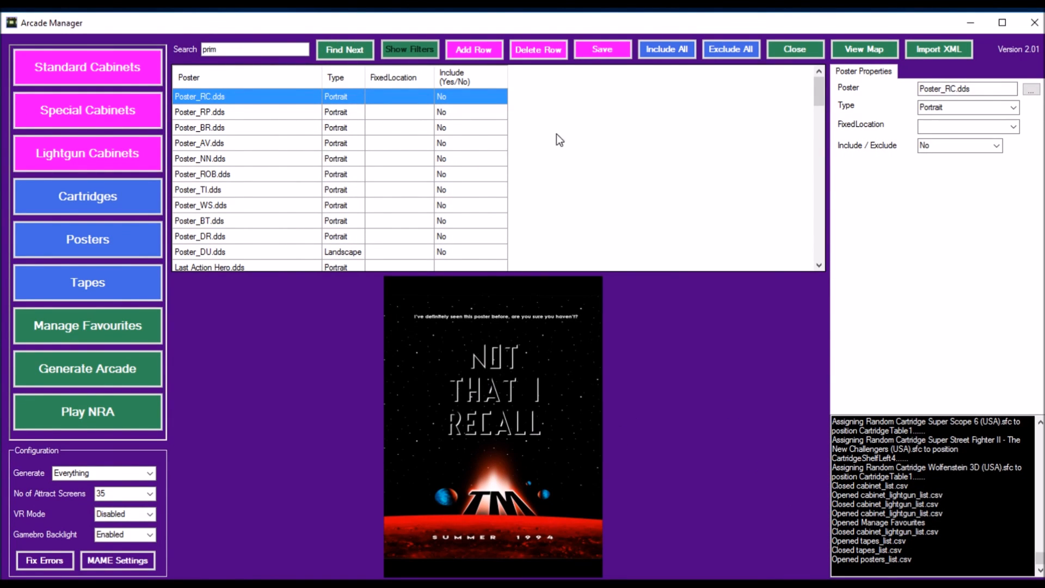
Step: Preview the Map-Europe-CLubs-most-titles-700x357.dds and Poster_Nirvana.dds posters, and switch to the cartridge list without saving the poster list
scroll(557, 134, down, 8)
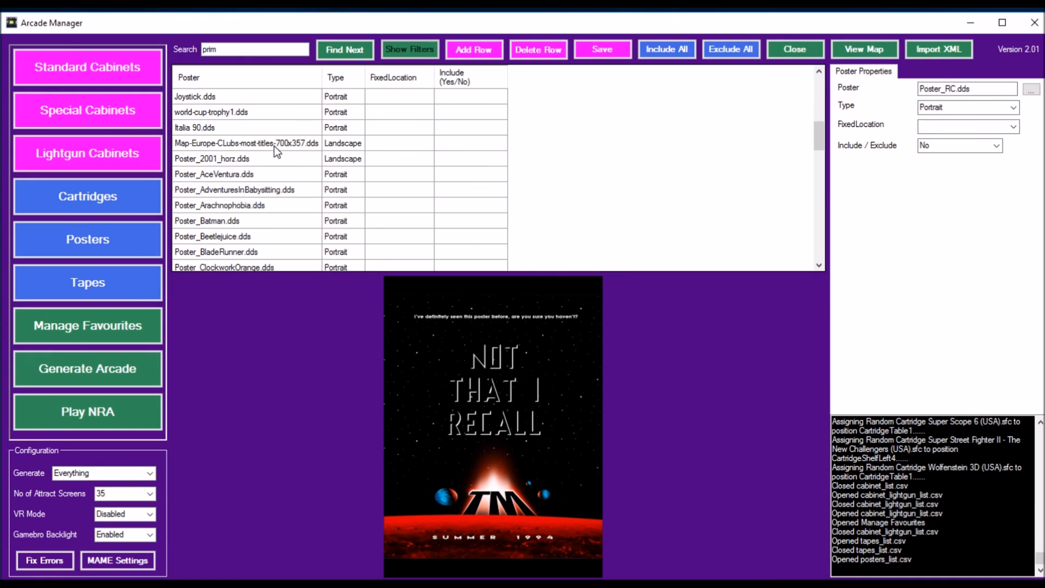
click(274, 146)
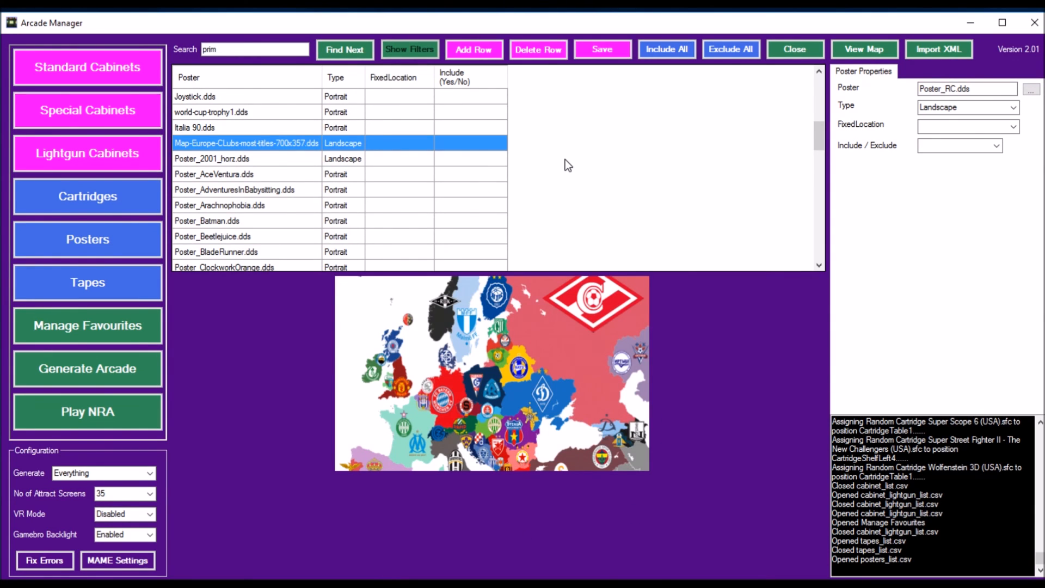
scroll(565, 159, down, 8)
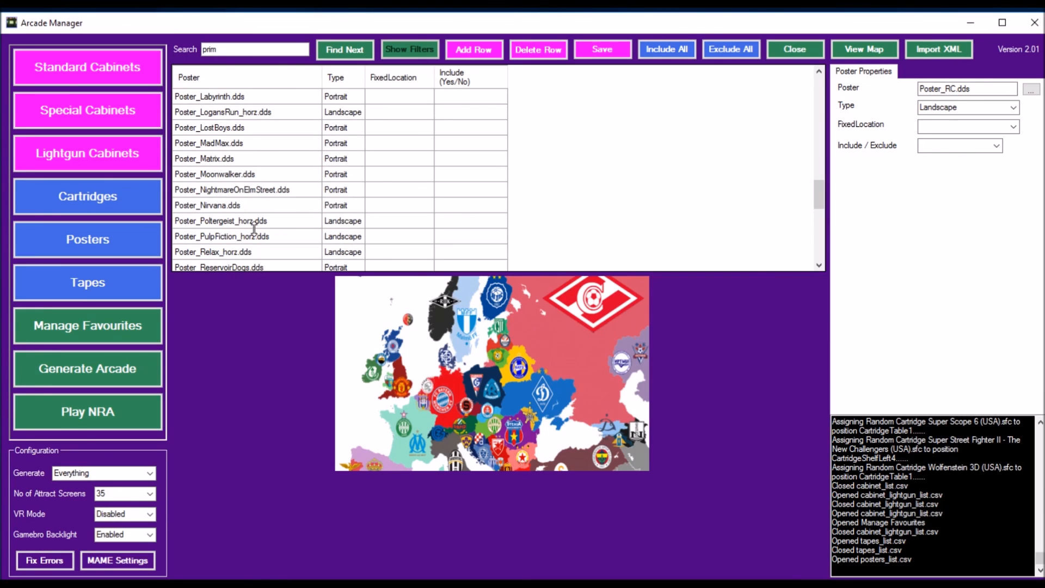
click(227, 206)
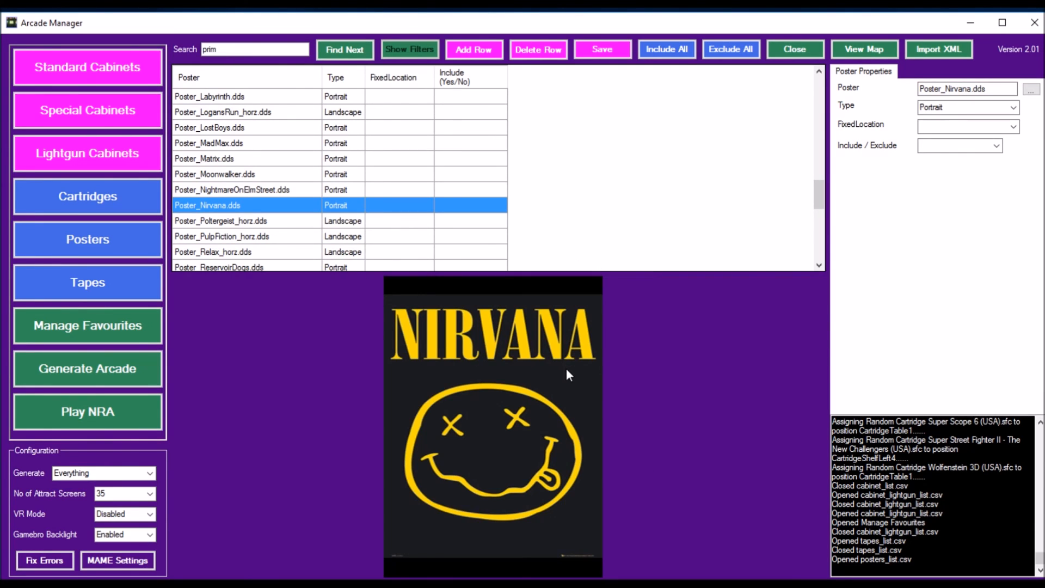
click(103, 206)
click(976, 555)
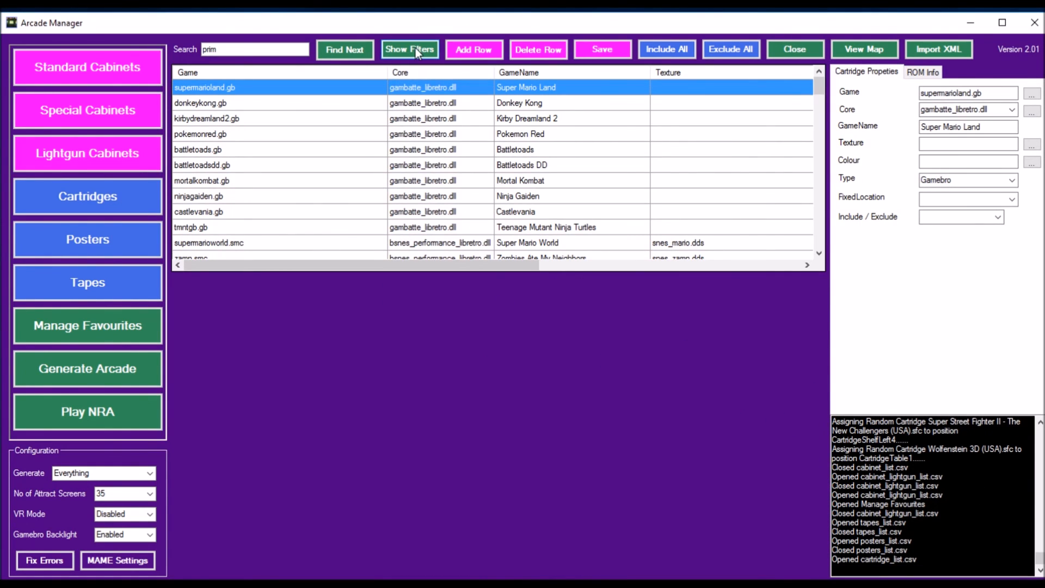
Step: Preview the Super Mario World and Super Mario World 2 - Yoshi's Island cartridges, and view the cartridge type options for the latter
drag(818, 93, 844, 259)
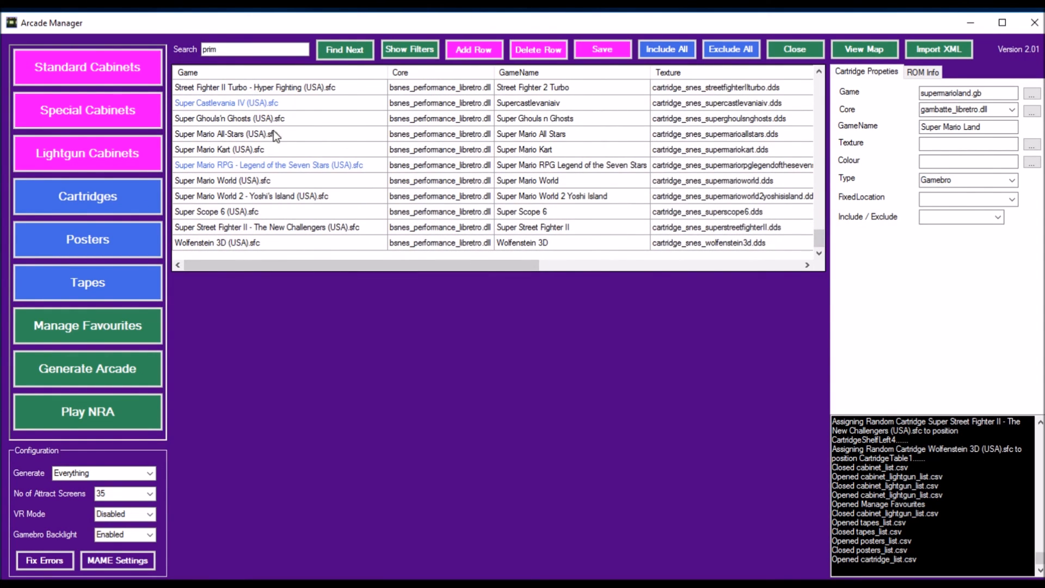
click(275, 179)
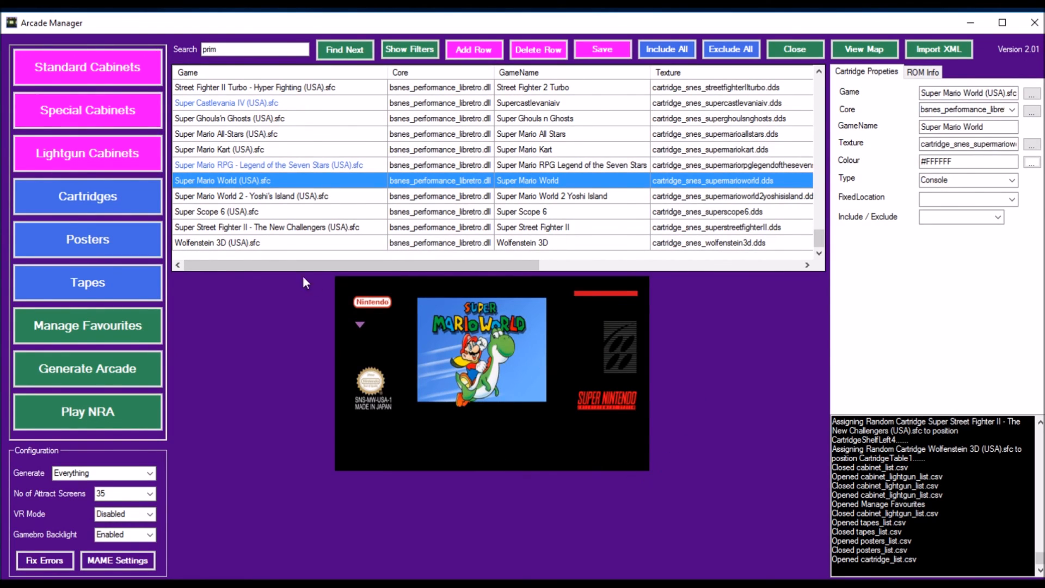
click(292, 198)
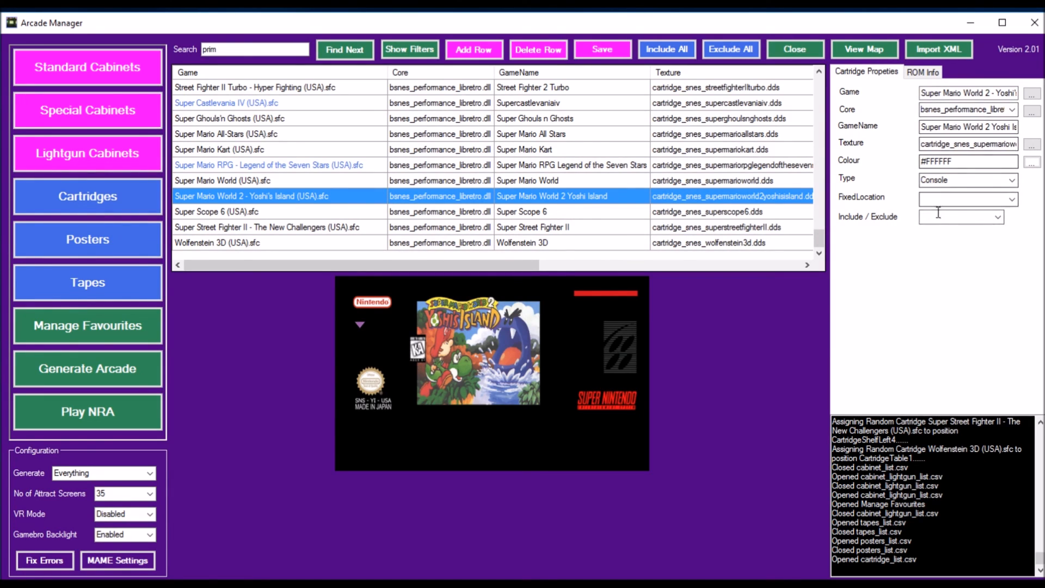
click(1013, 182)
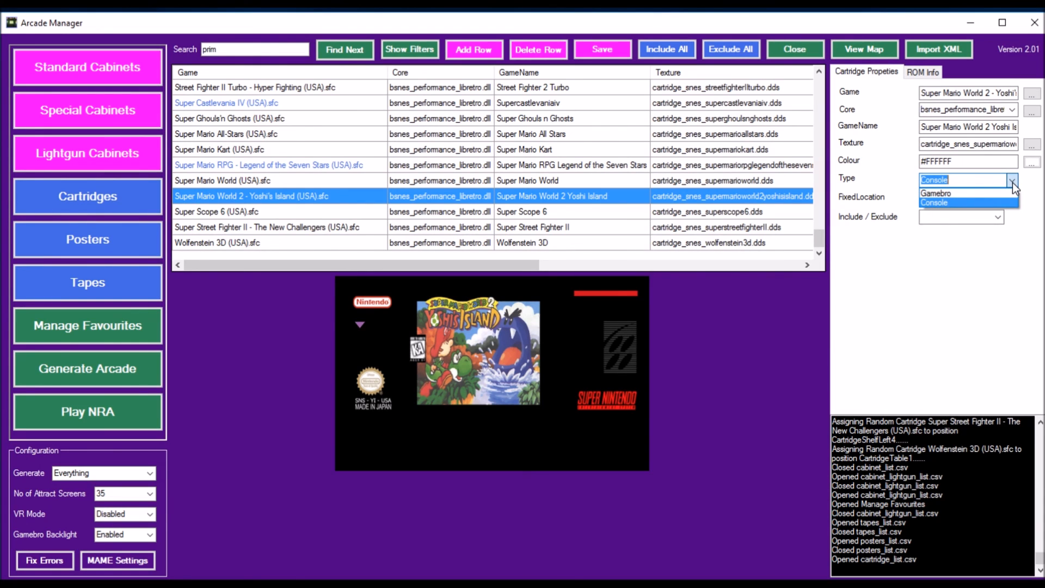
click(1034, 181)
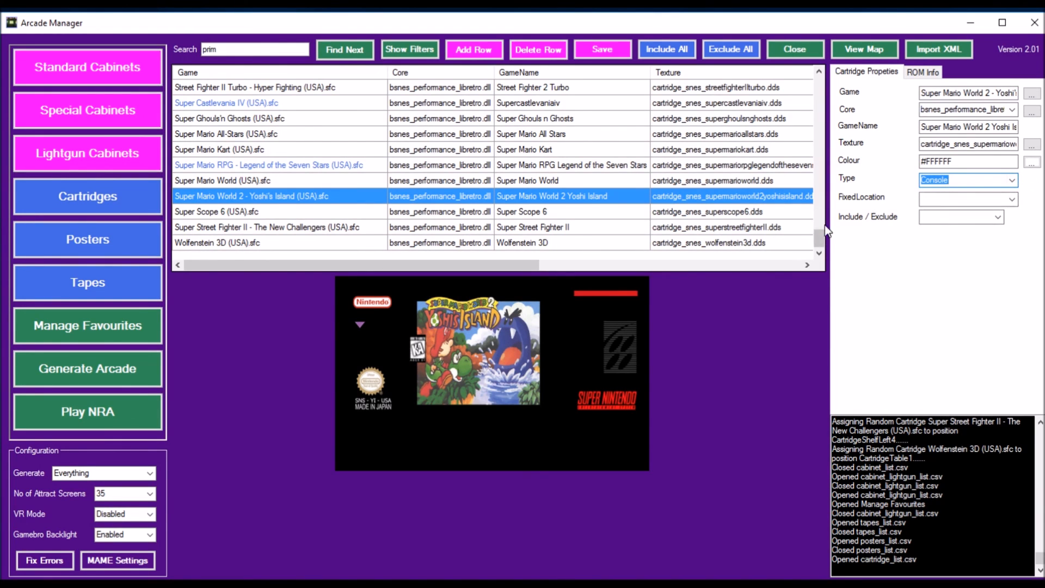
Step: View the properties of the battletoads.gb cartridge, and close the list without saving the changes to cartridge_list.csv
drag(824, 232, 825, 81)
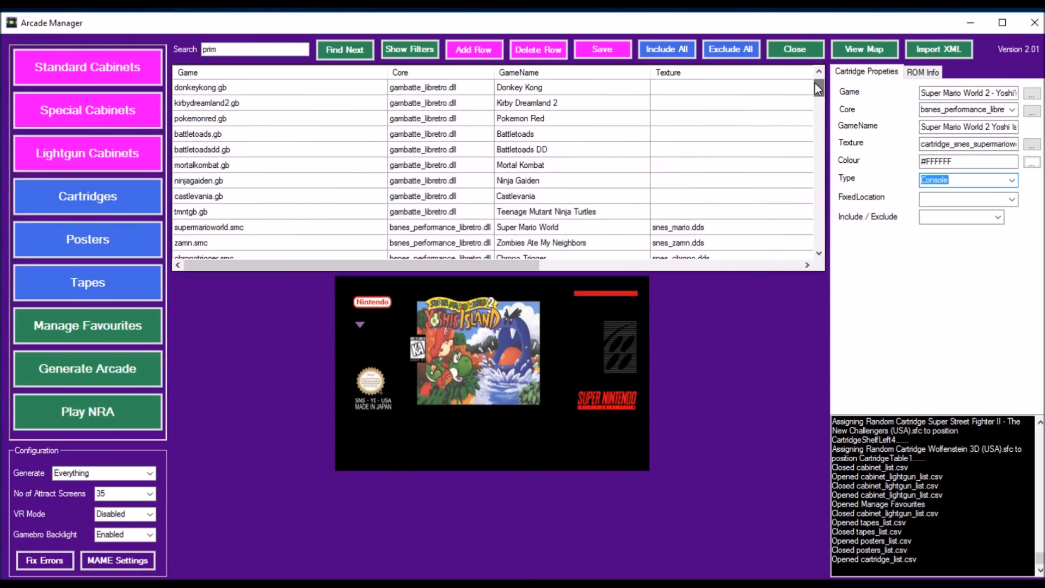
click(558, 136)
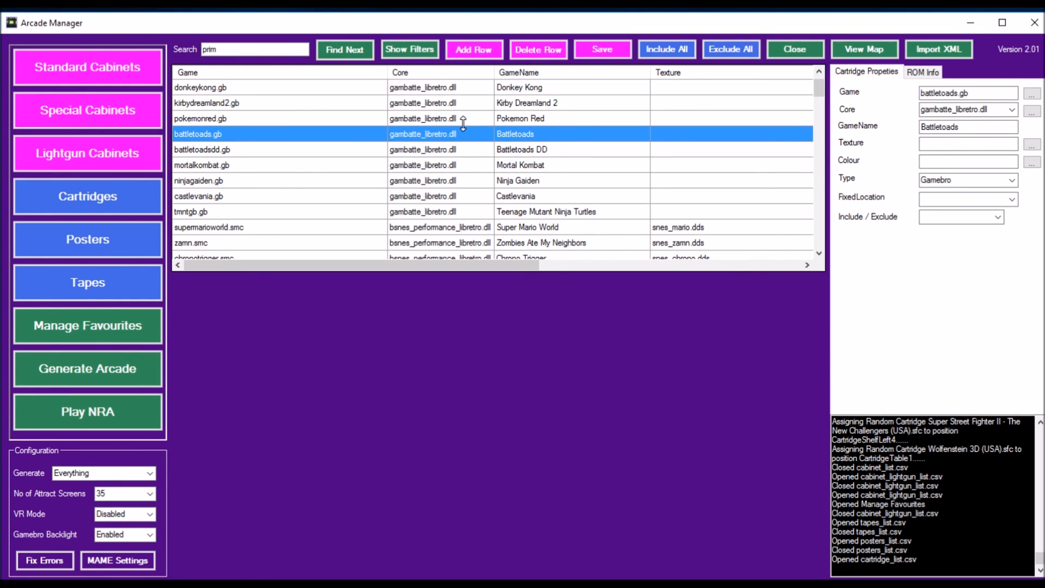
click(796, 49)
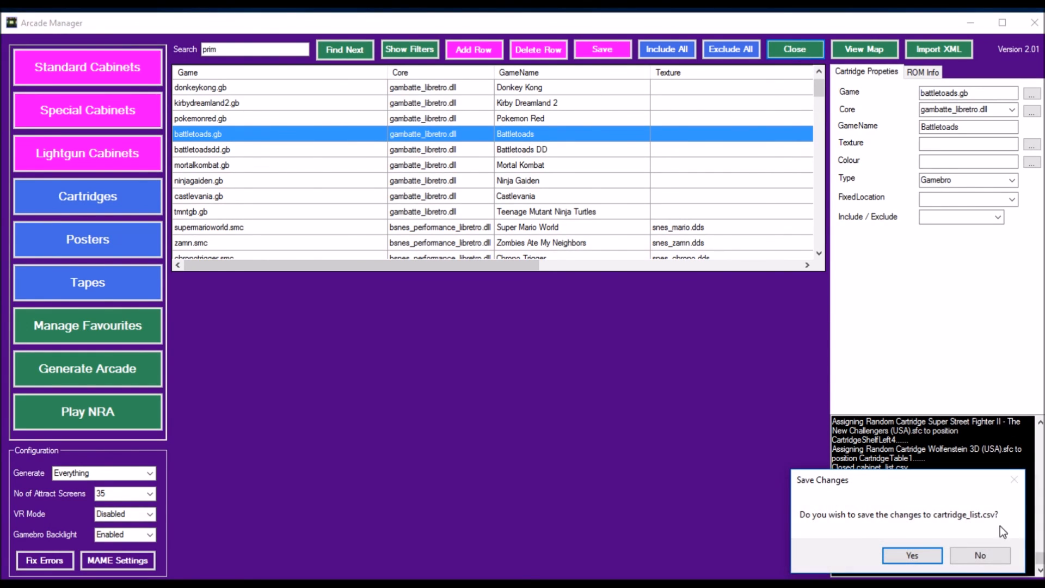
click(1001, 554)
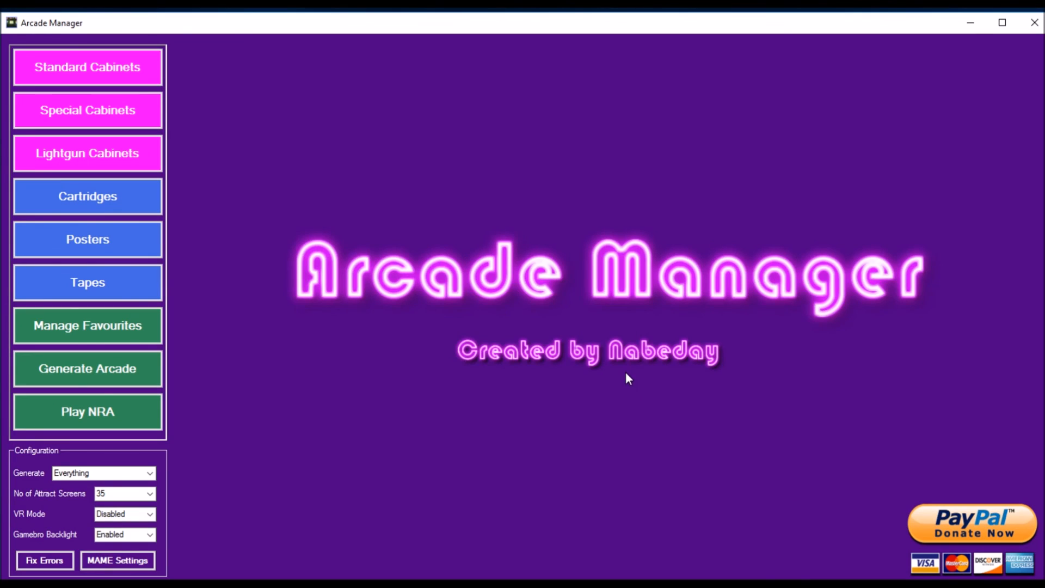